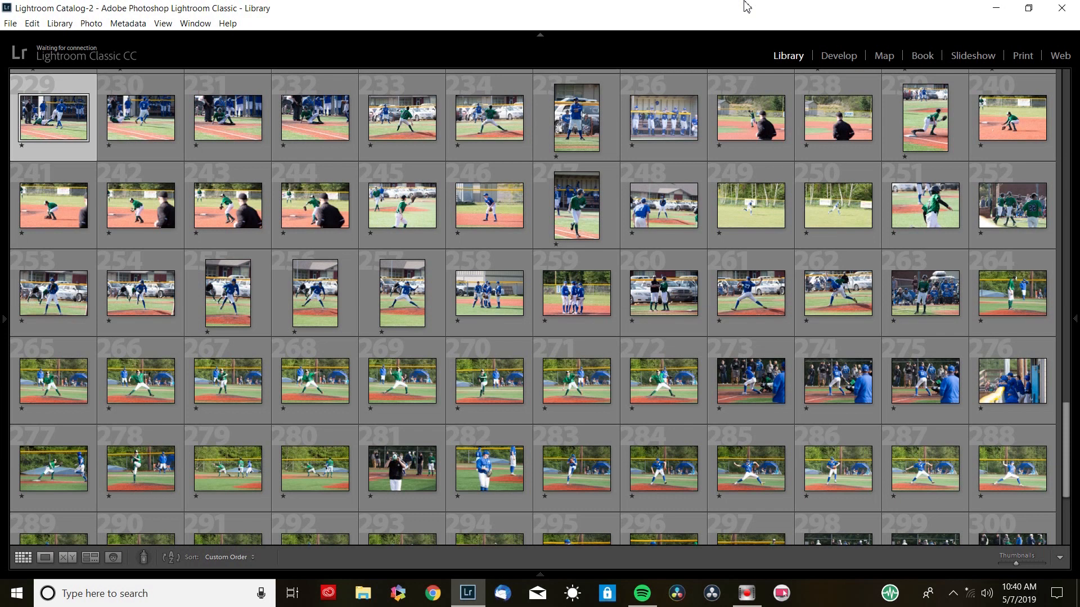
- Select every photo in the grid and rate them all three stars
key(ctrl+a)
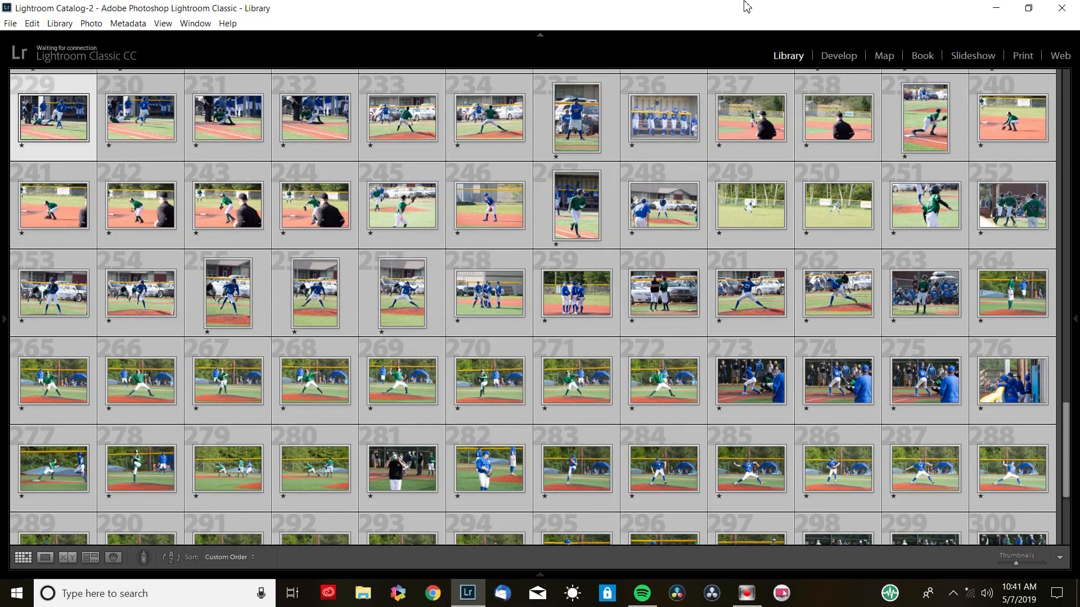
key(3)
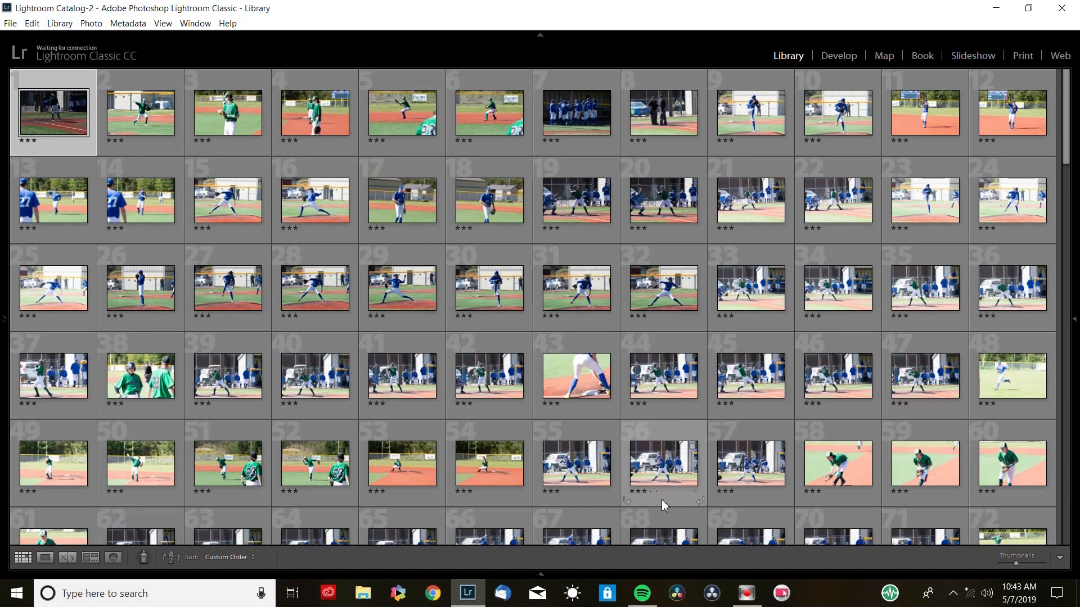
- Show the filmstrip and filter the folder to photos whose rating is equal to three stars
click(541, 576)
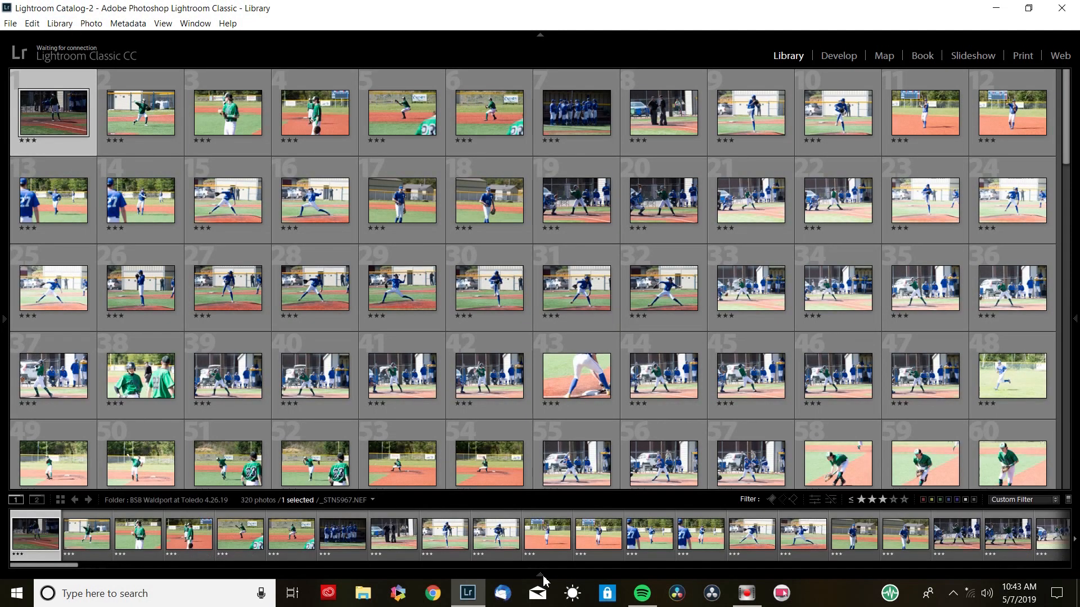
click(852, 502)
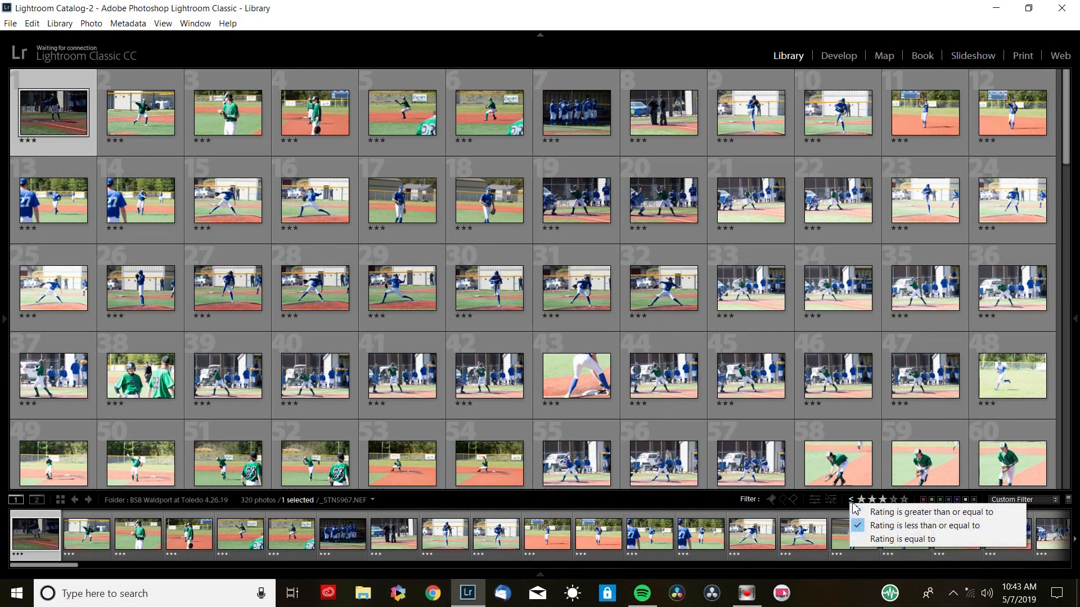
click(884, 539)
click(883, 500)
click(883, 501)
click(883, 500)
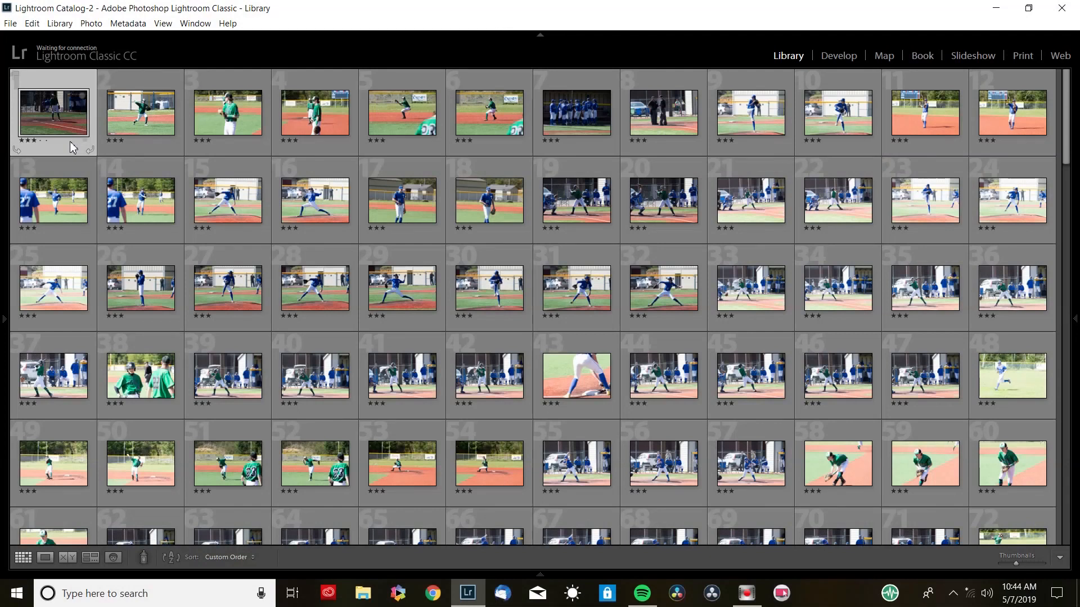
- Open the first photo enlarged, then rate _STN5968.NEF one star, _STN5969.NEF two stars and _STN5970.NEF five stars
double_click(70, 141)
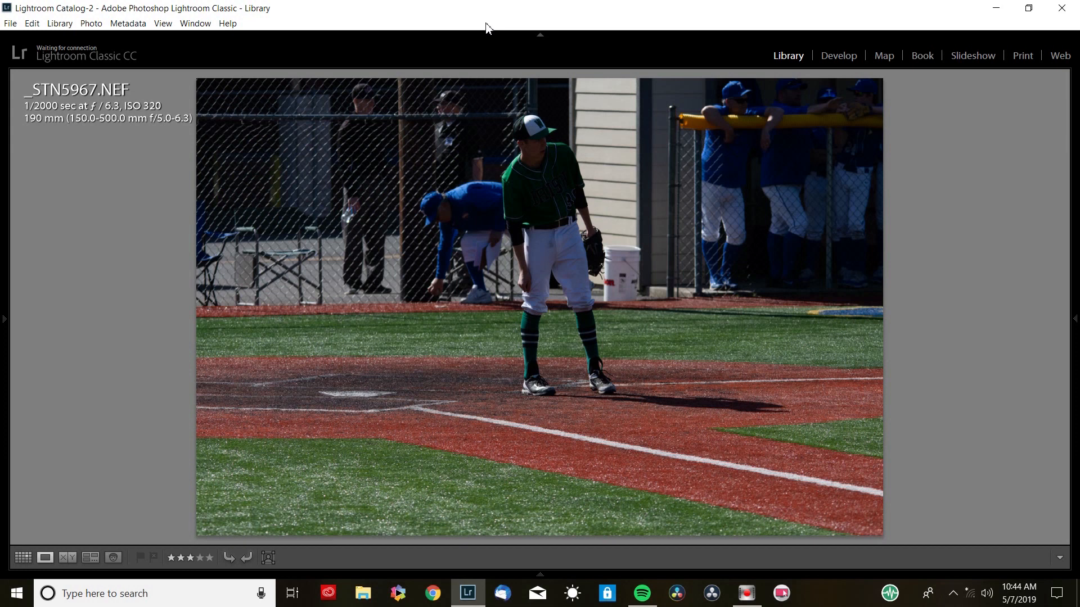
key(Right)
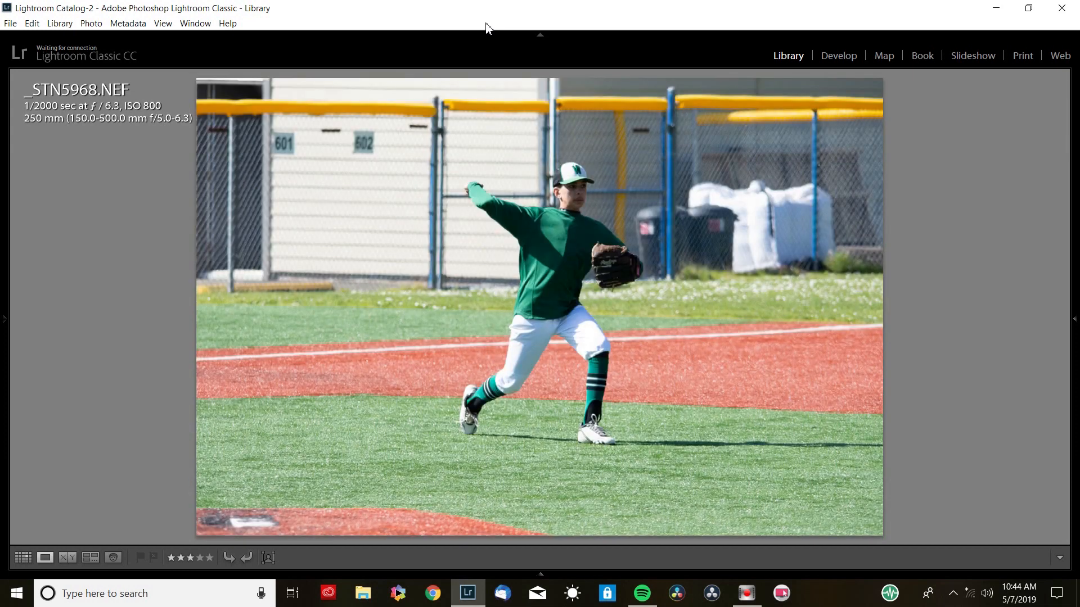
key(1)
key(Right)
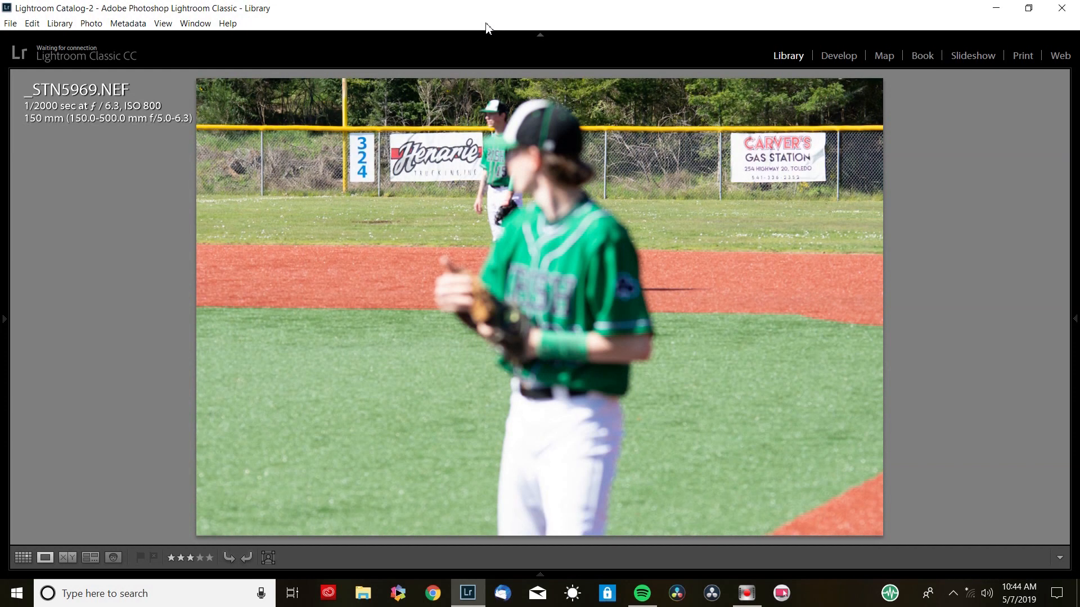
key(2)
key(Right)
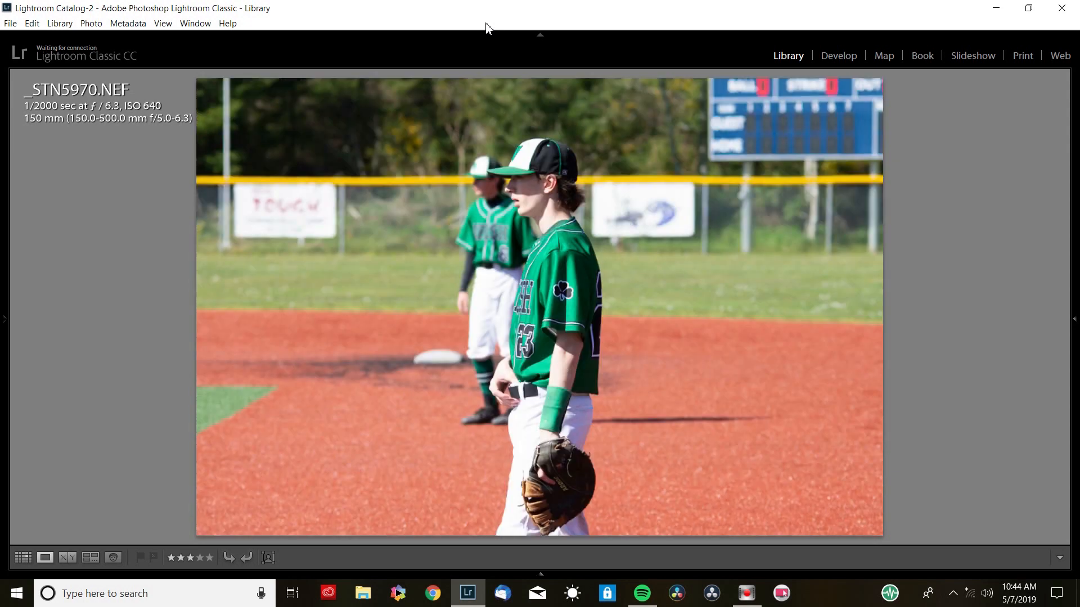
key(5)
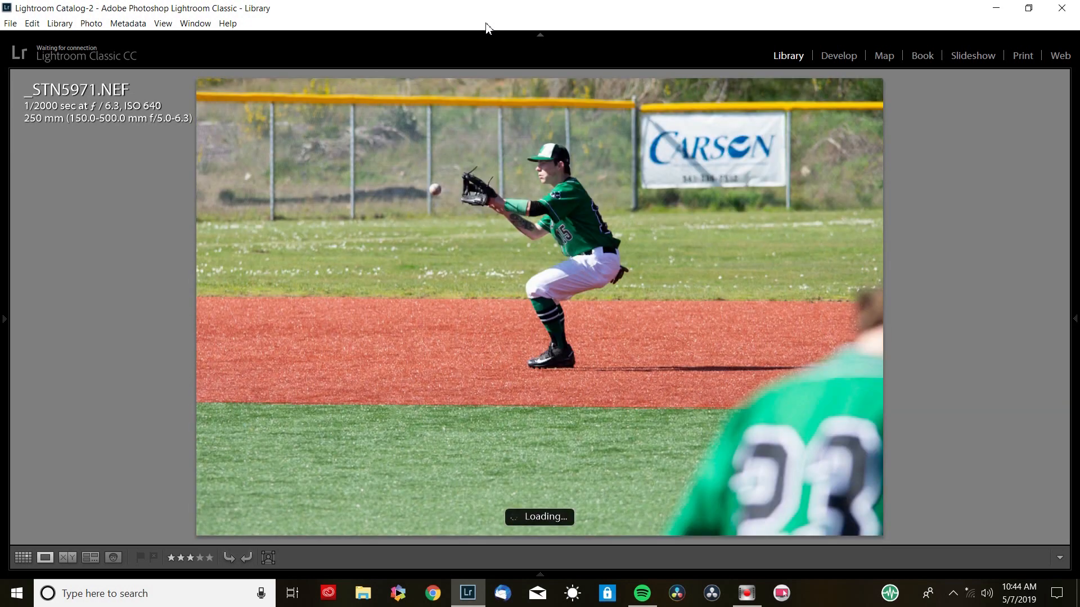
- Review the fielder photos and rate the blue team's huddle photo, _STN5973.NEF, five stars
key(Right)
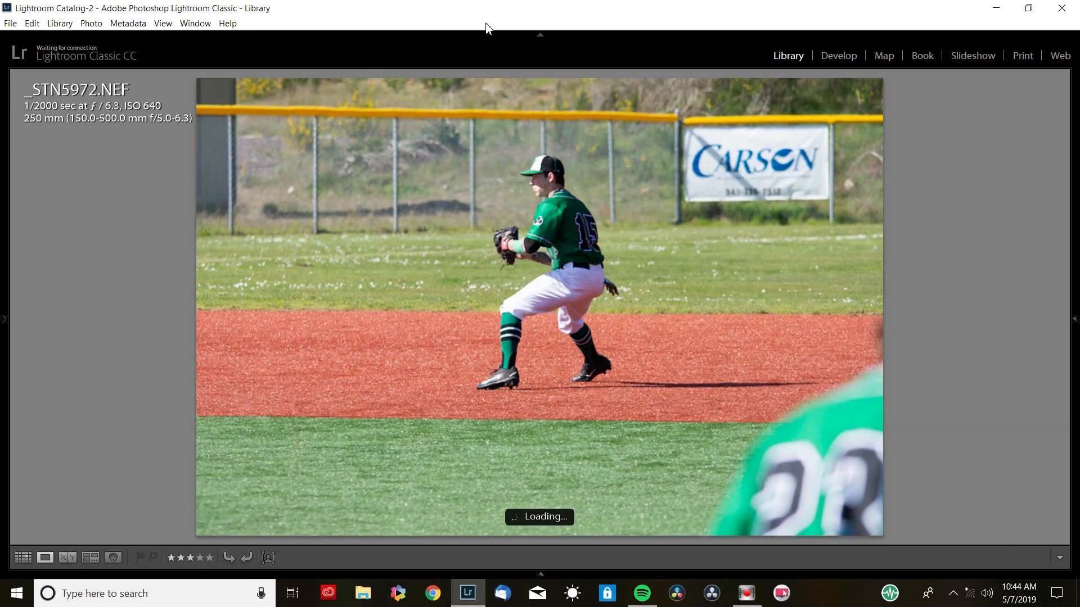
key(Right)
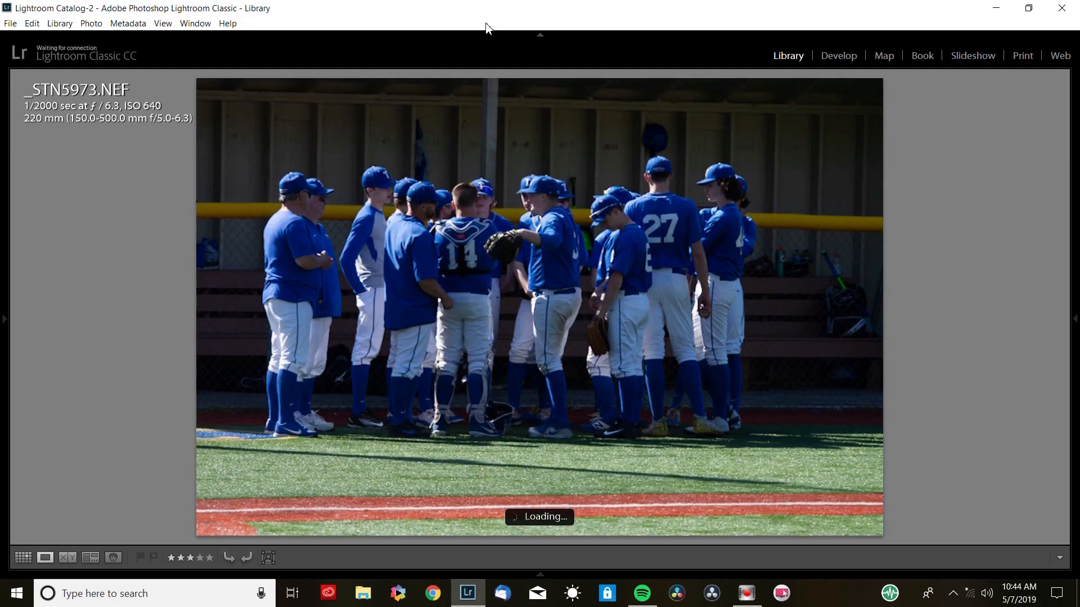
key(Right)
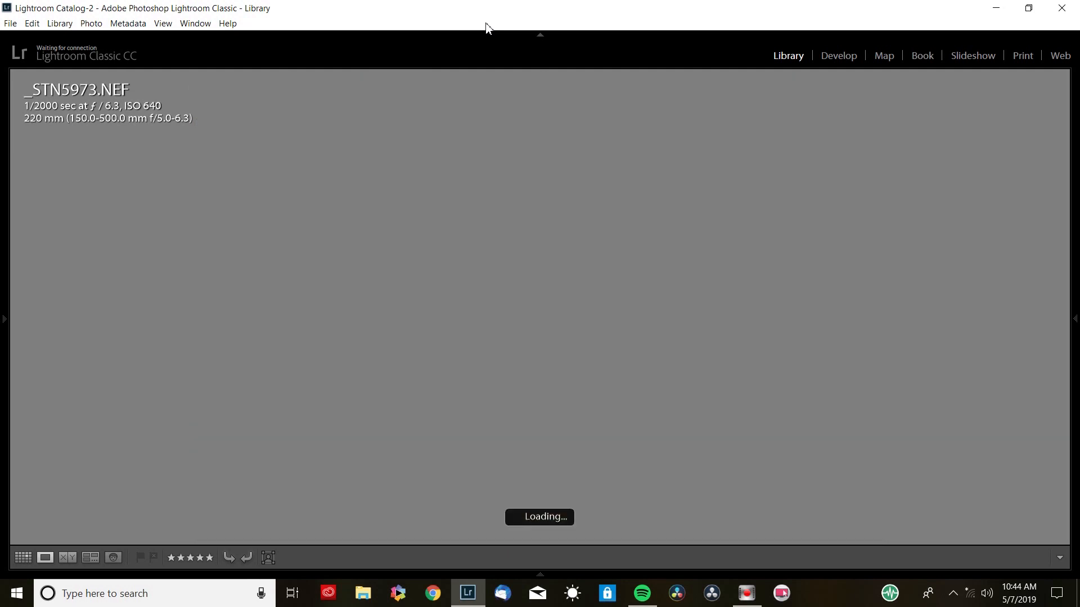
key(Right)
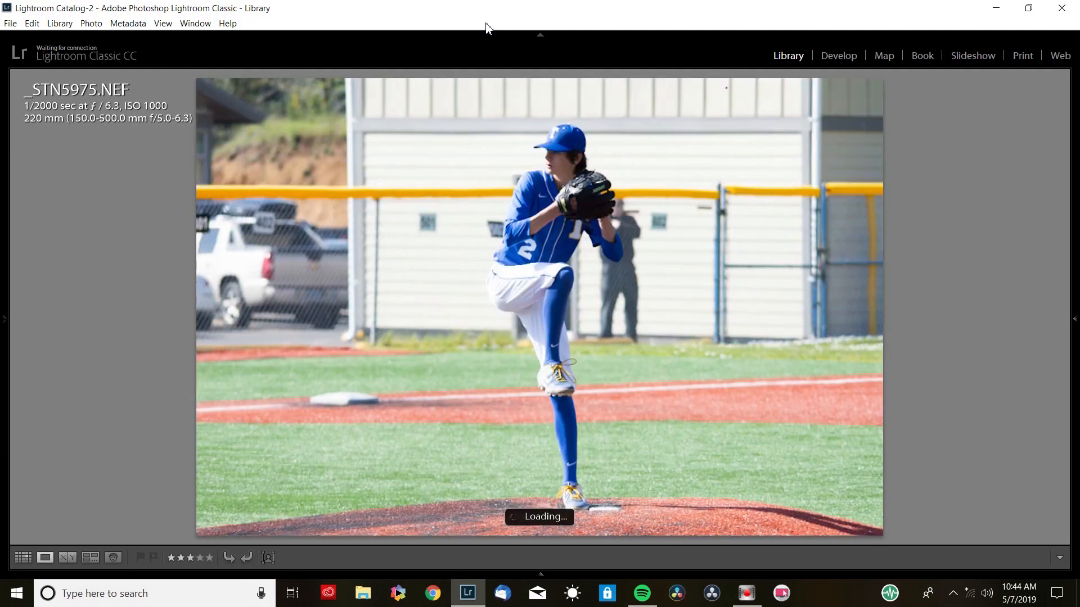
- Rate the pitcher photos _STN5975.NEF and _STN5976.NEF one star and move past the infielder throwing shots
key(1)
key(Right)
key(Right)
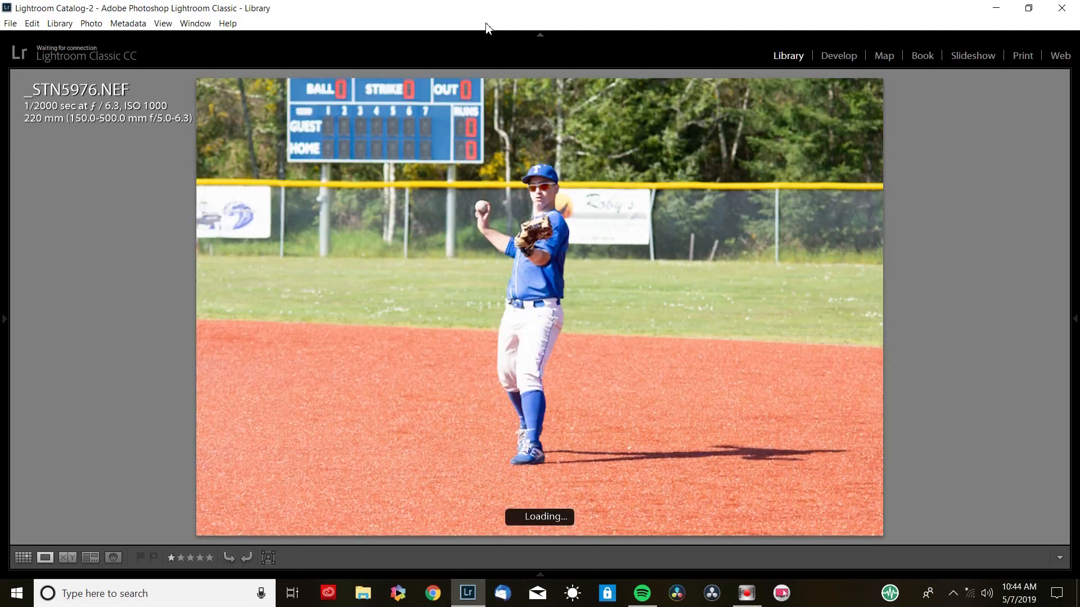
key(Right)
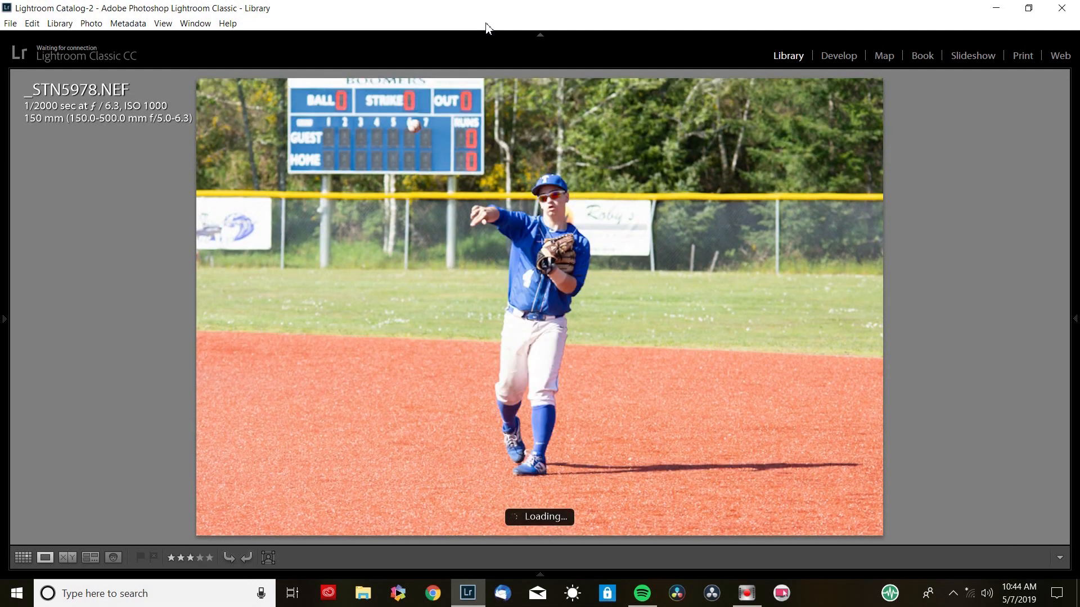
key(Right)
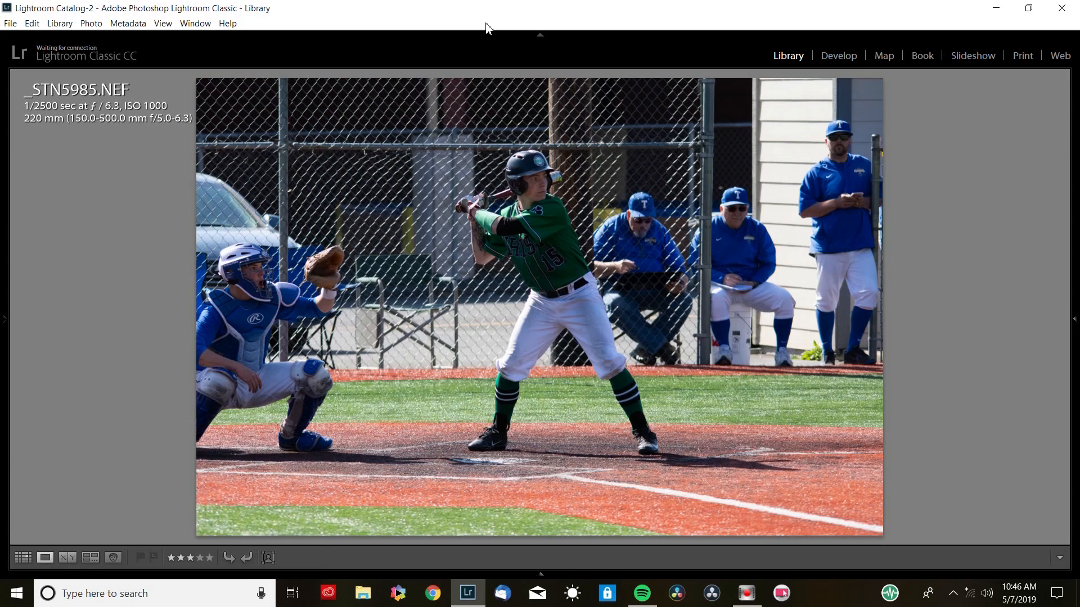
- Review the photos from _STN5985.NEF onward and rate _STN6027.NEF one star
key(Right)
key(Right)
key(Right)
key(Right)
key(Right)
key(Right)
key(Right)
key(Right)
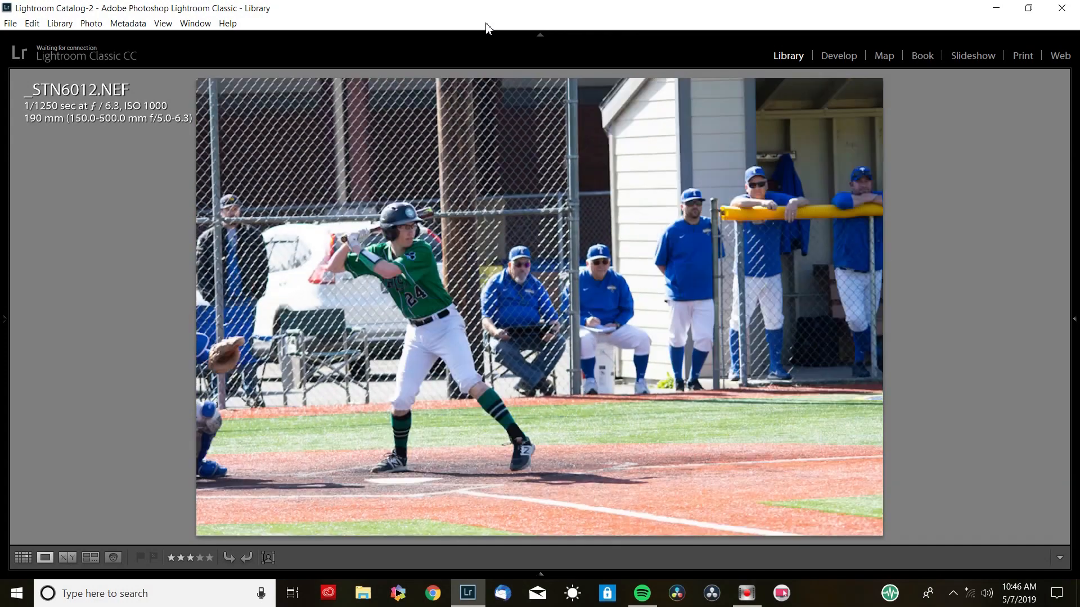
key(Right)
key(Right)
key(Right)
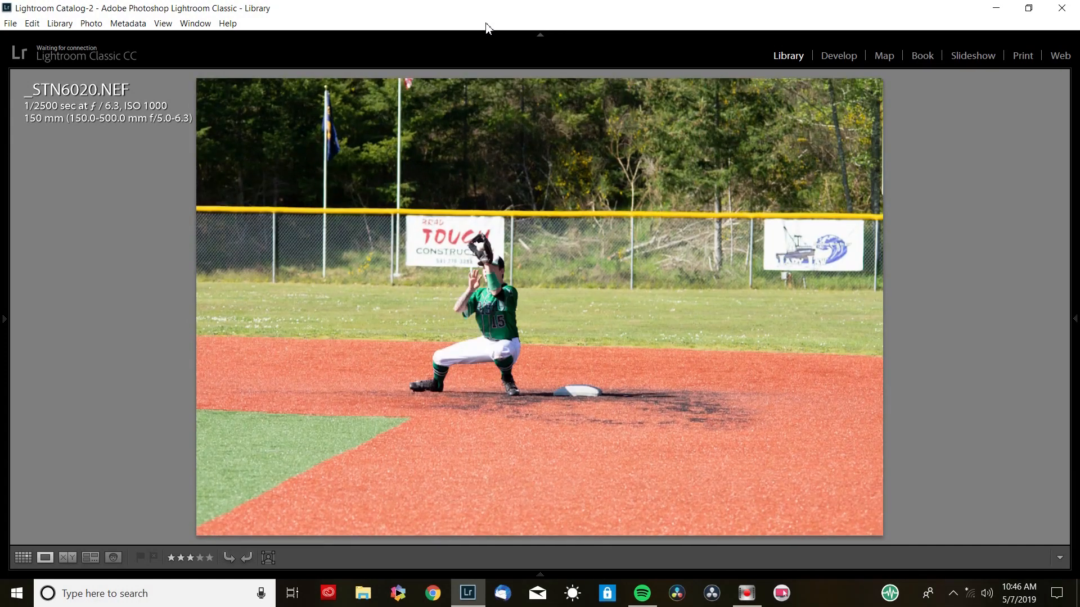
key(Right)
key(Right)
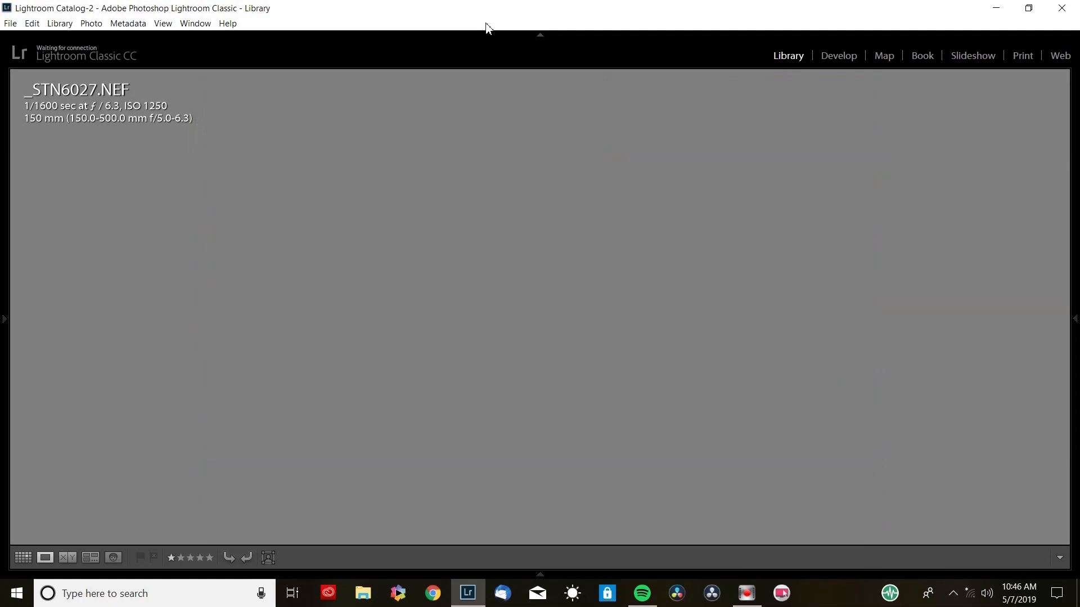
- Advance past _STN6027.NEF and rate one of the photos that follow it five stars
key(Right)
key(Right)
key(5)
- Examine the green team's batting photos one by one, up to the fly-ball shot _STN6090.NEF
key(Right)
key(Right)
key(Right)
key(Right)
key(Right)
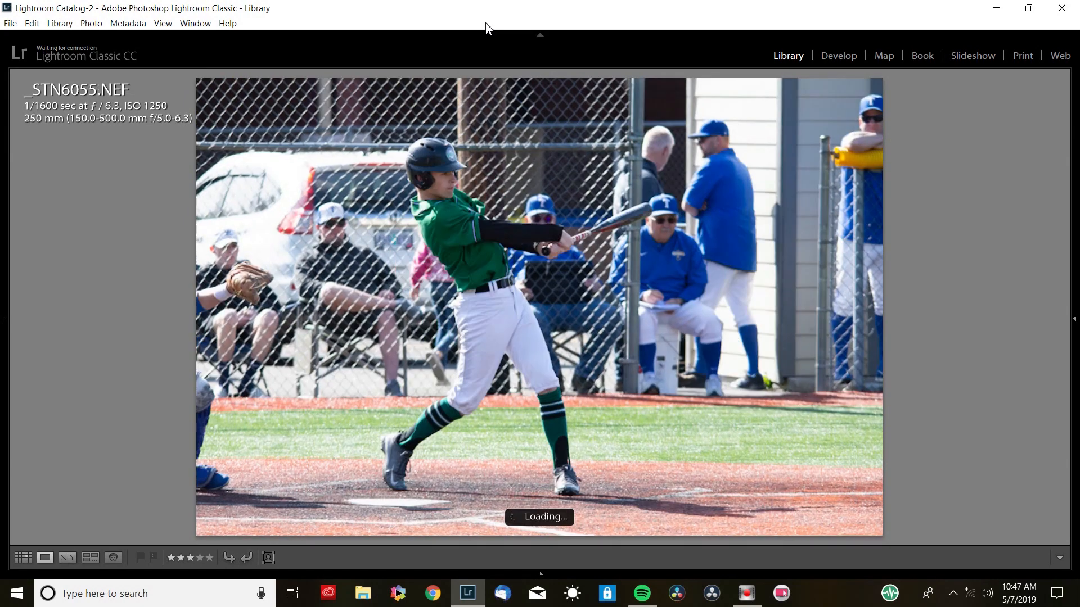
key(Right)
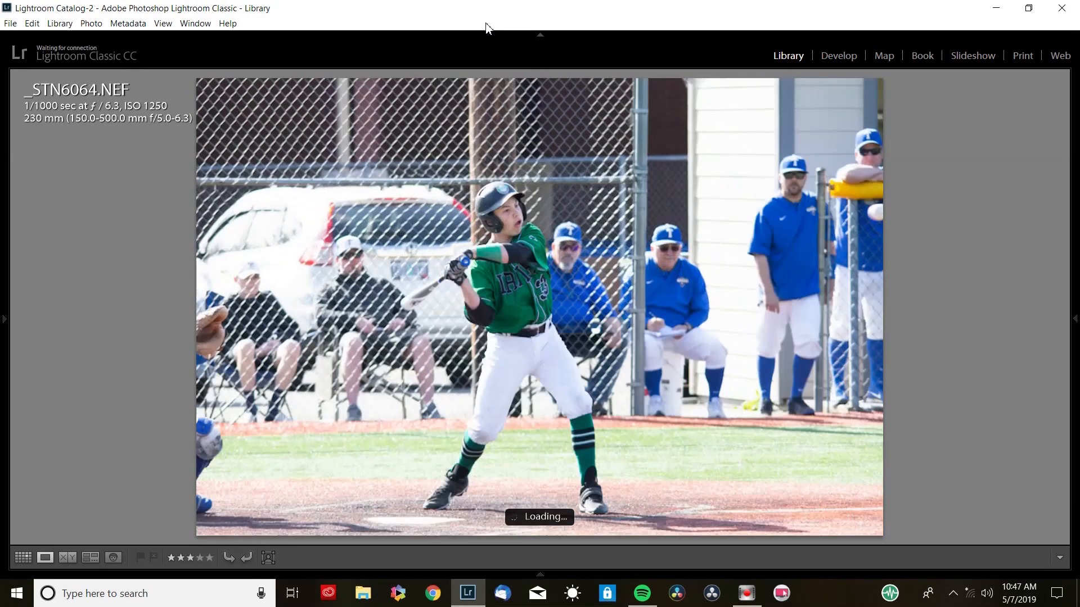
key(Right)
key(Right)
key(Right)
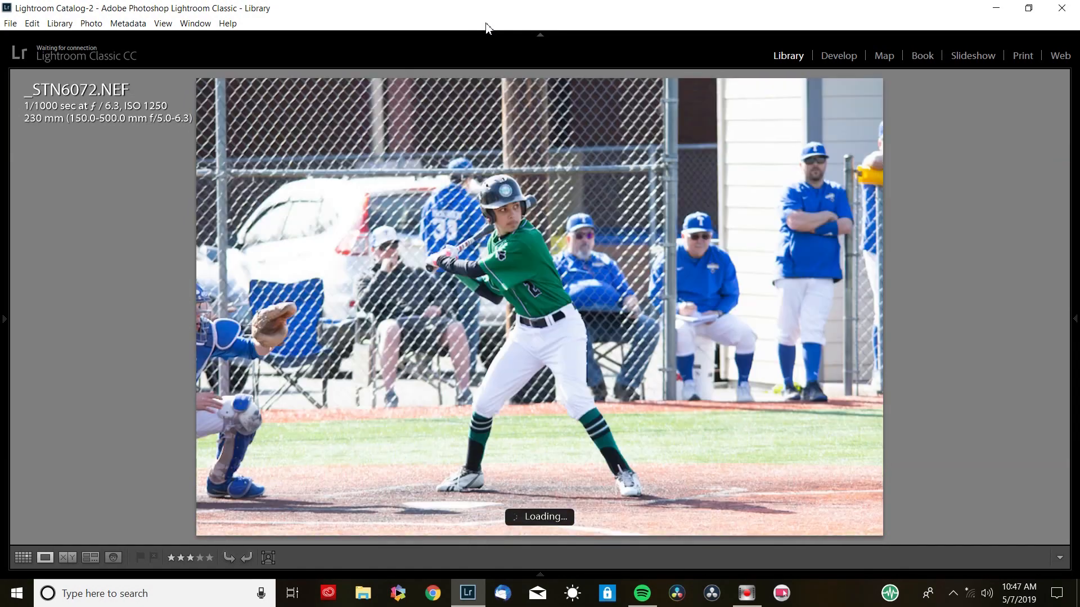
key(Right)
key(Right)
key(Right)
key(Right)
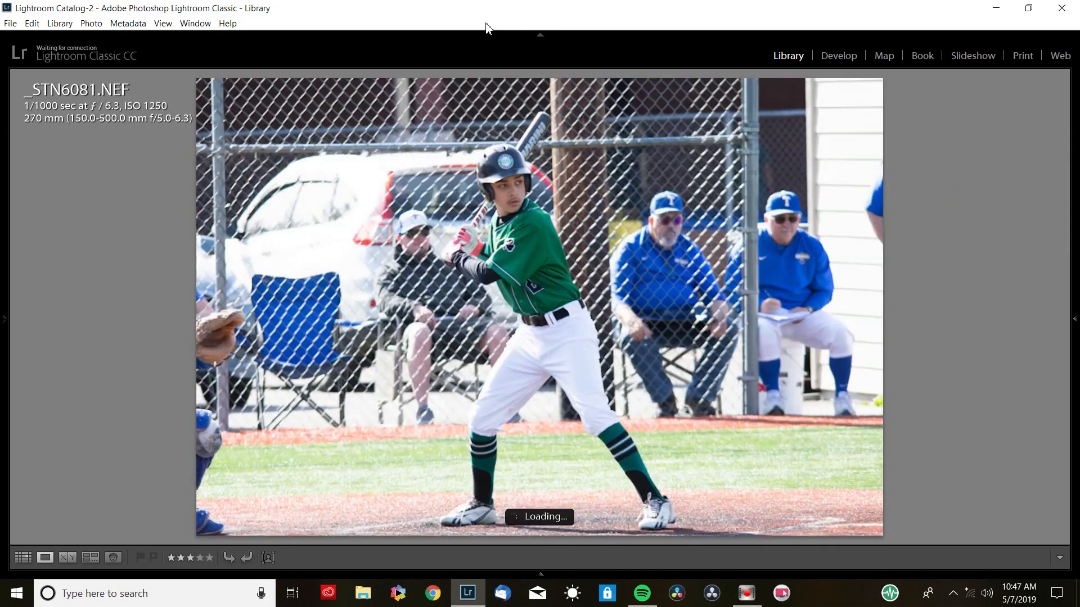
key(Right)
key(Right)
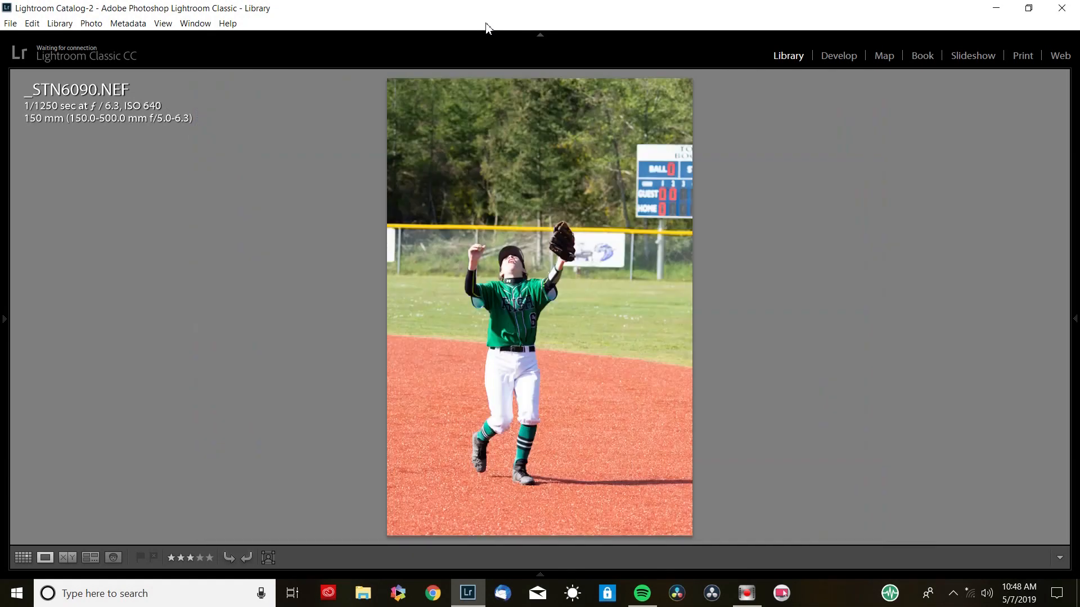
- Review the photos after _STN6090.NEF and rate the pitcher photo _STN6140.NEF and the baseman photo _STN6148.NEF one star
key(Right)
key(Right)
key(Right)
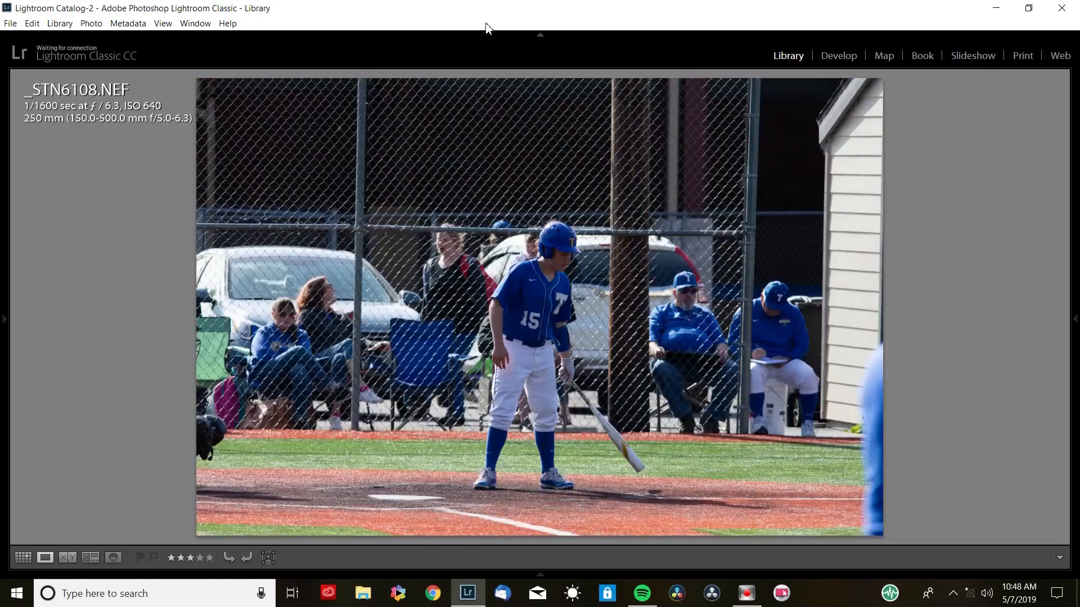
key(Right)
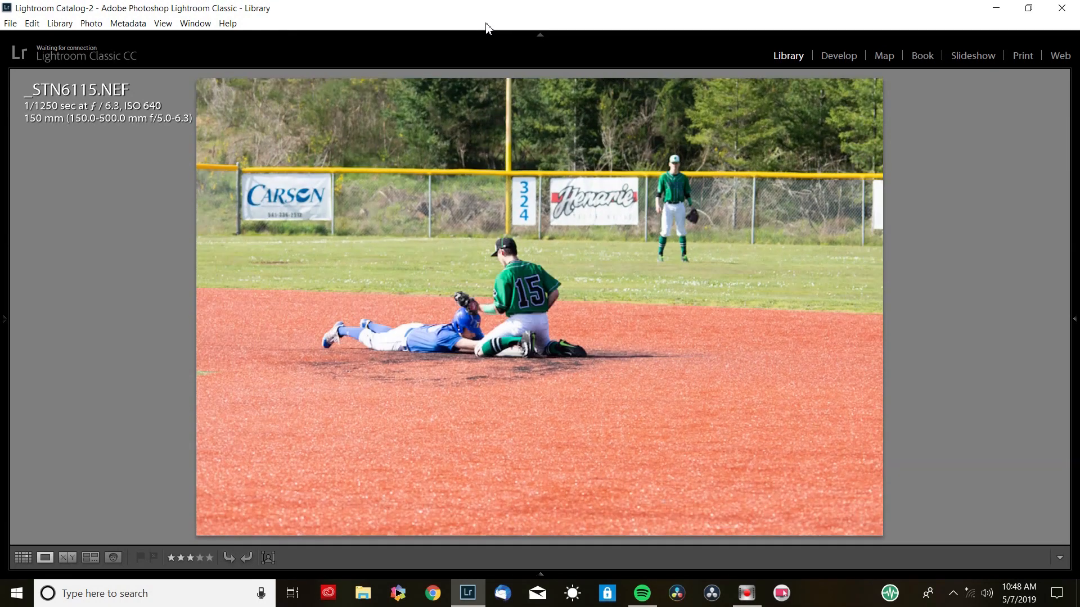
key(Right)
key(Right)
key(Right)
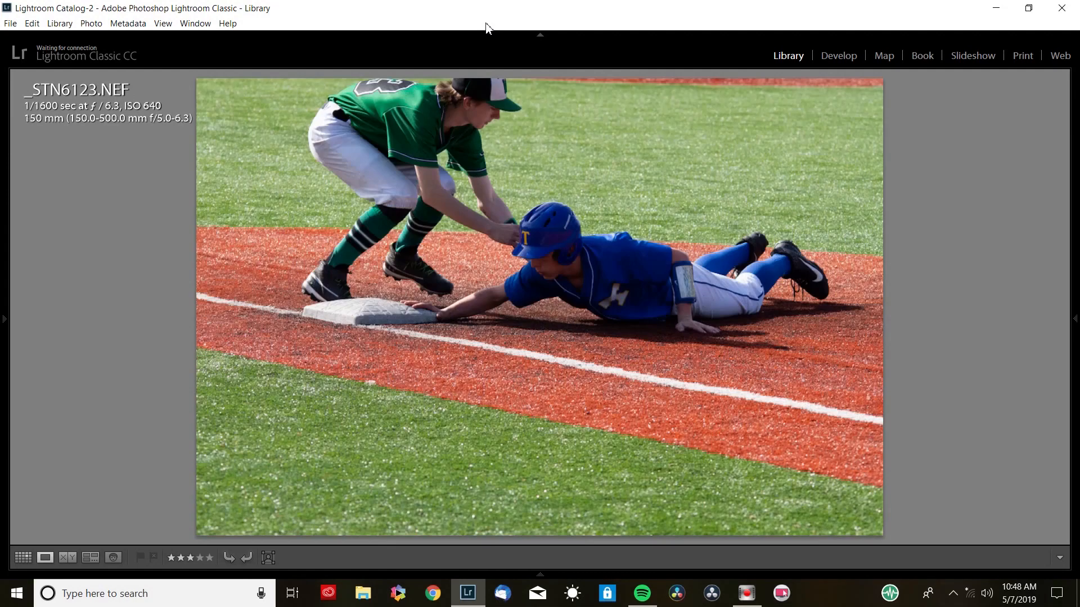
key(Right)
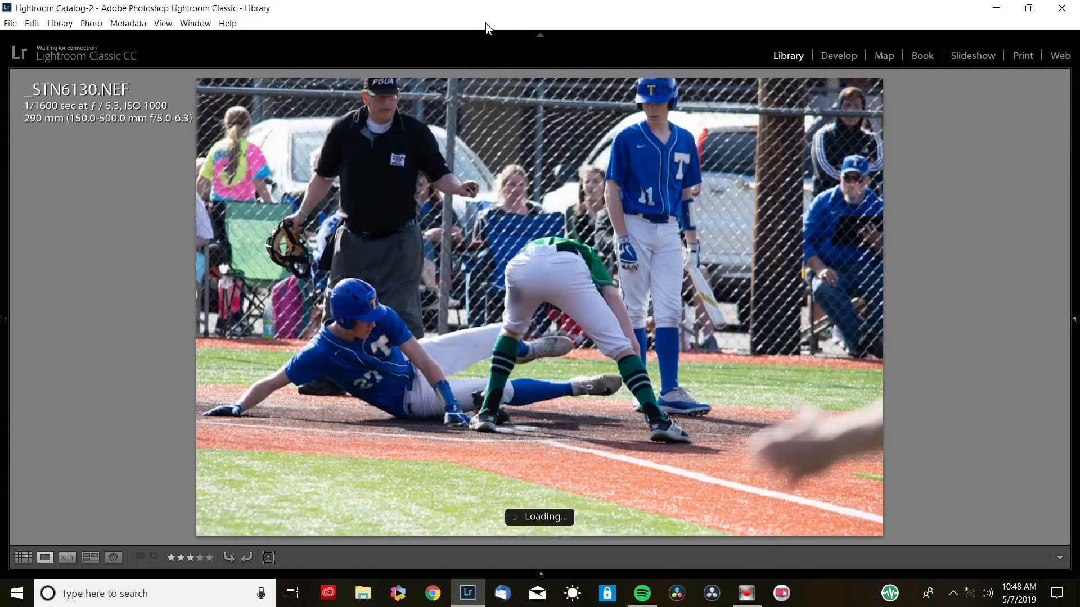
key(Right)
key(Right)
key(Right)
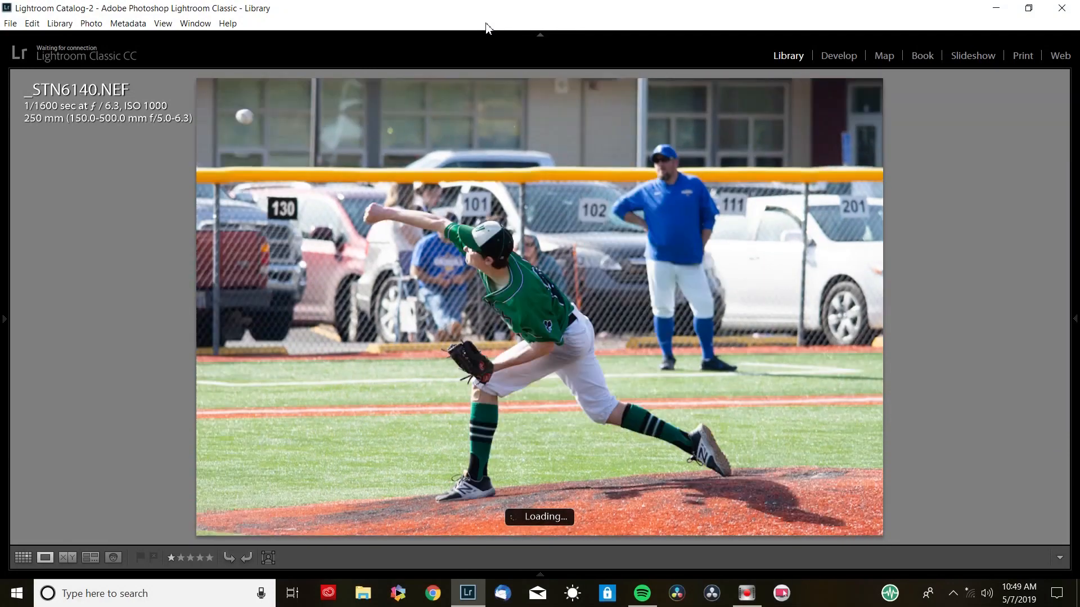
key(Right)
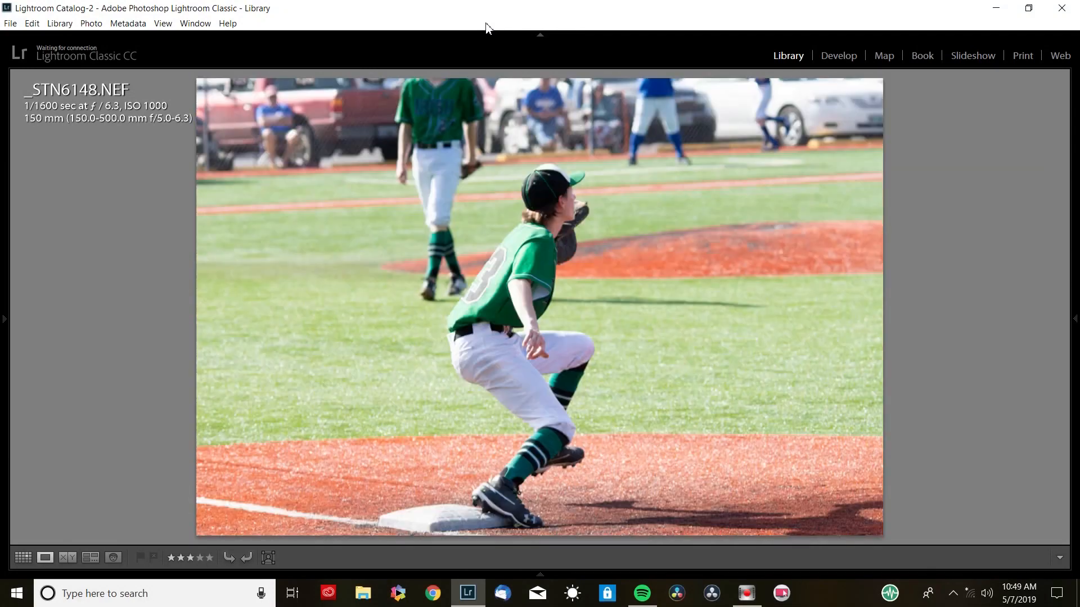
key(1)
- Examine the photos after _STN6148.NEF, from the mound meeting through the batter to the outfielder shot _STN6194.NEF
key(Right)
key(Right)
key(Right)
key(Right)
key(Right)
key(Right)
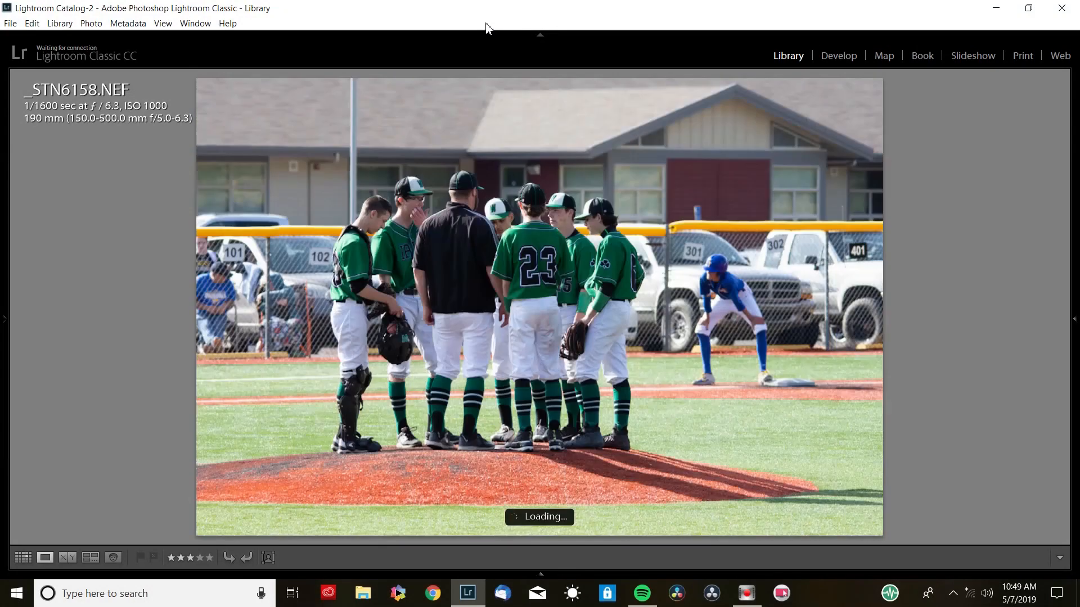
key(Right)
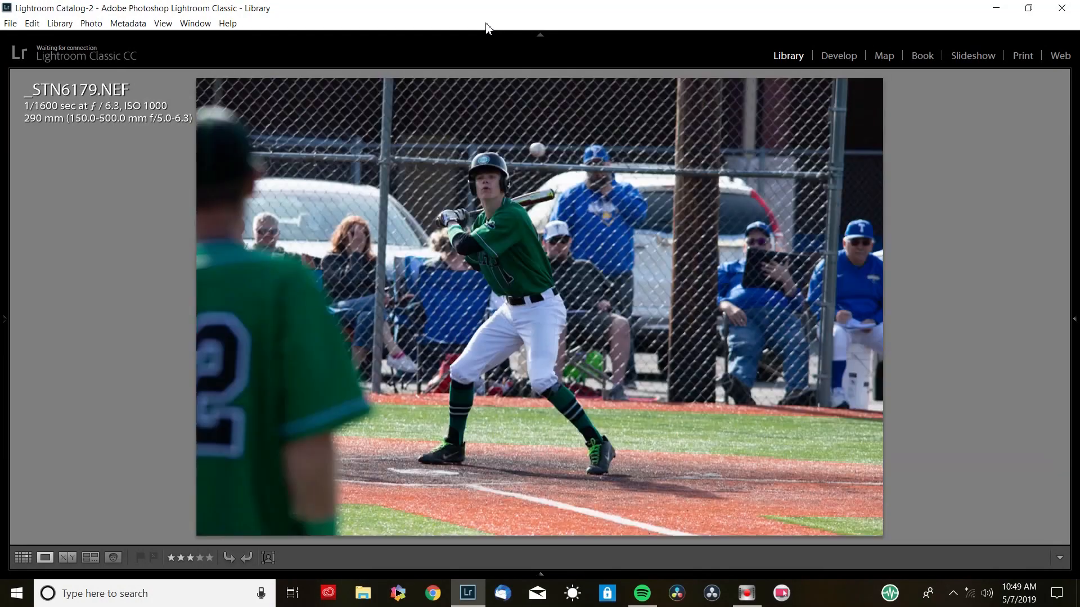
key(Right)
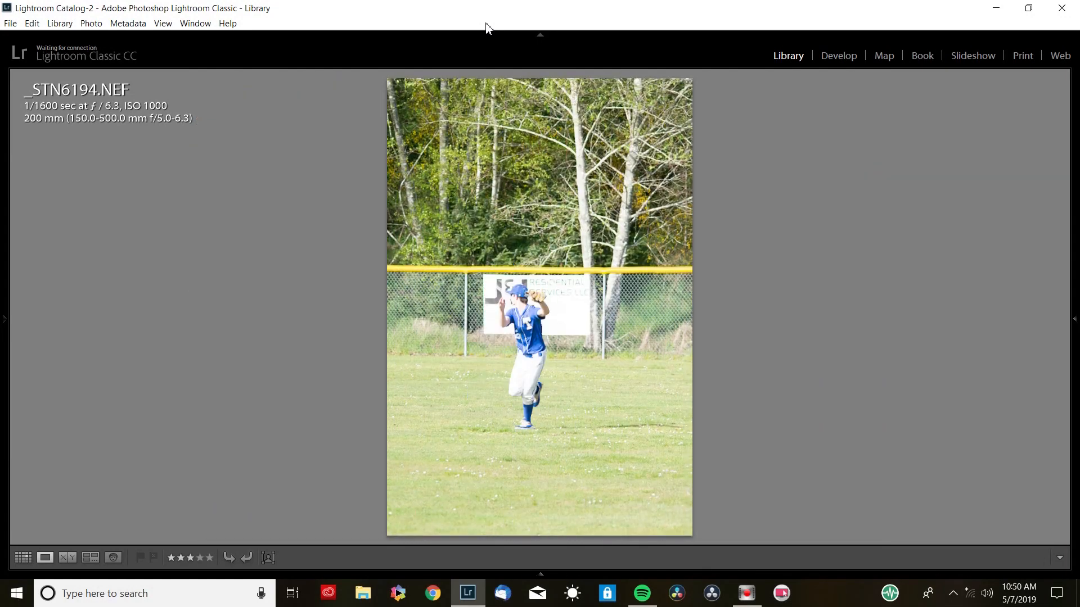
- Advance past the outfielder photo _STN6194.NEF and rate the photo reached five stars
key(Right)
key(5)
key(Right)
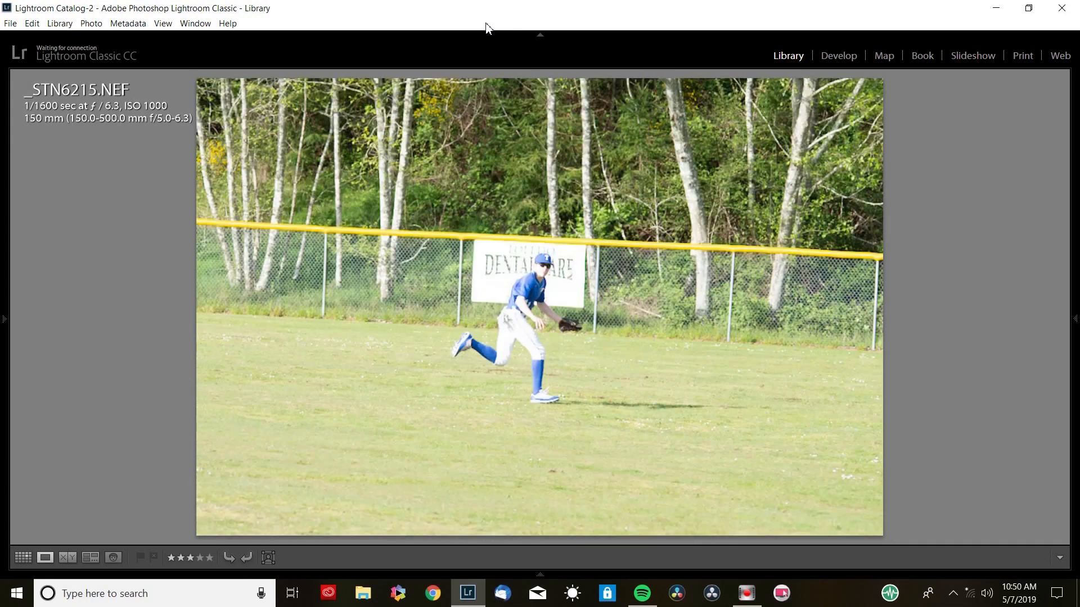
- Review the pitching photos after _STN6215.NEF and rate the photo just before _STN6251.NEF one star
key(Right)
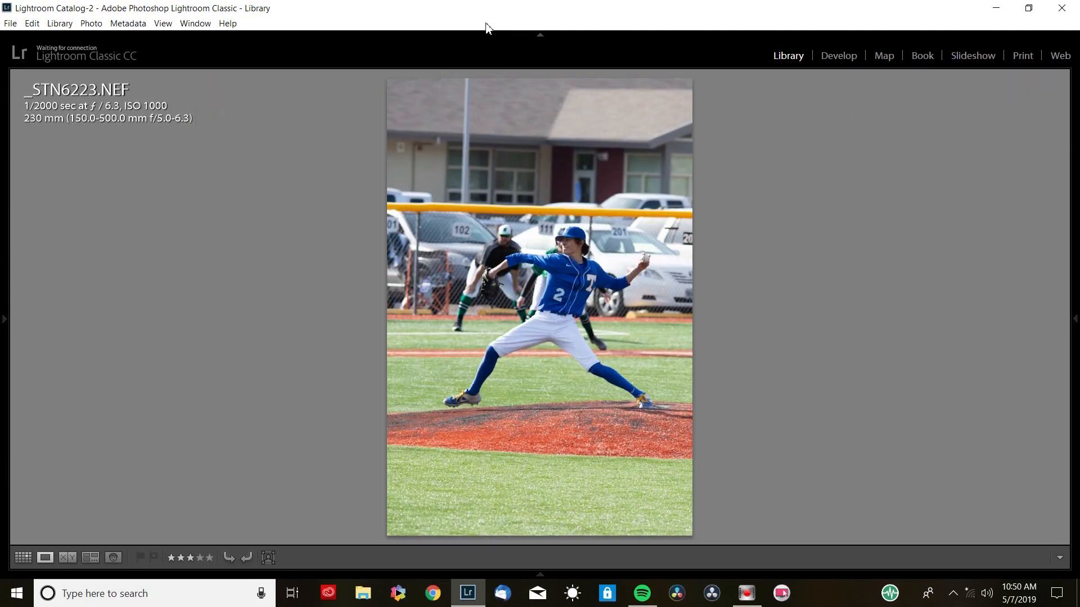
key(Right)
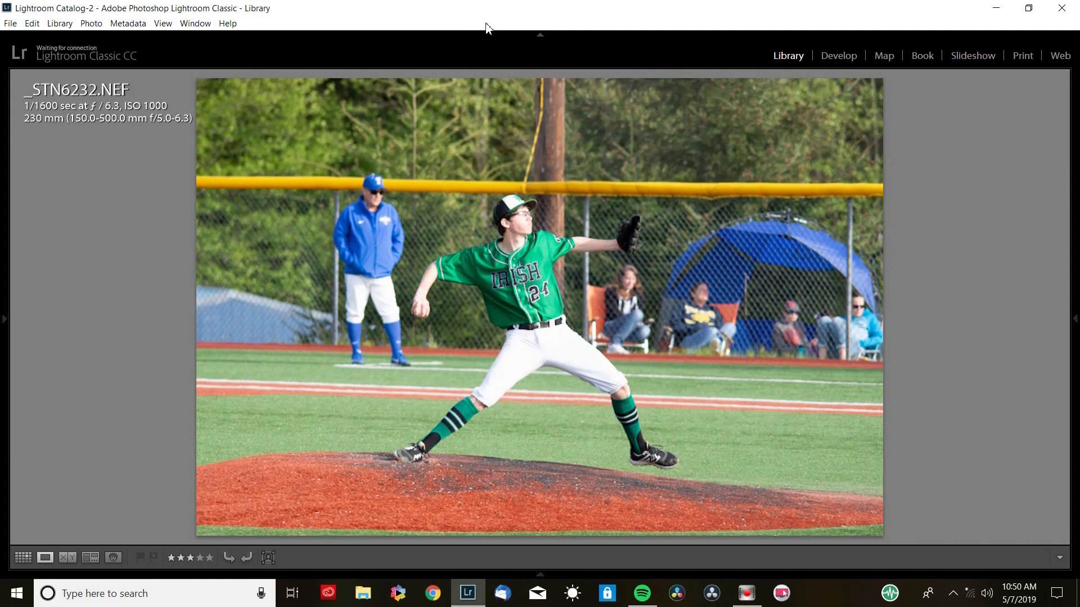
key(Right)
key(Right)
key(1)
key(Right)
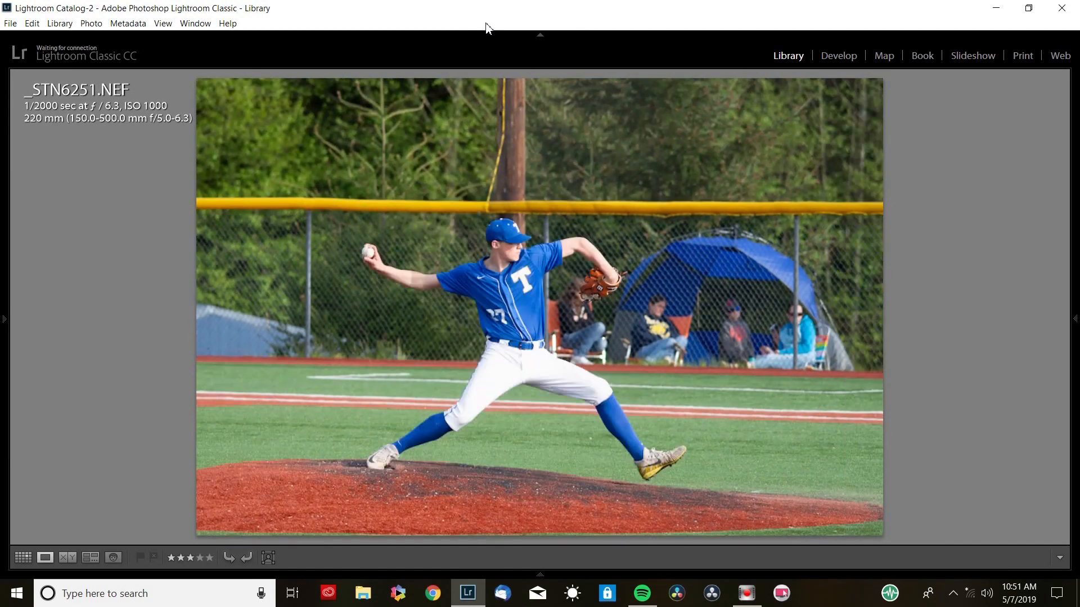
- Continue through the photos after the pitcher shot _STN6251.NEF and rate the eighth one reached five stars
key(Right)
key(Right)
key(Right)
key(Right)
key(Right)
key(Right)
key(Right)
key(Right)
key(5)
- Review the remaining three-star photos and switch the rating filter to five stars
key(Right)
key(Right)
key(Right)
key(Right)
key(Right)
key(Right)
key(Right)
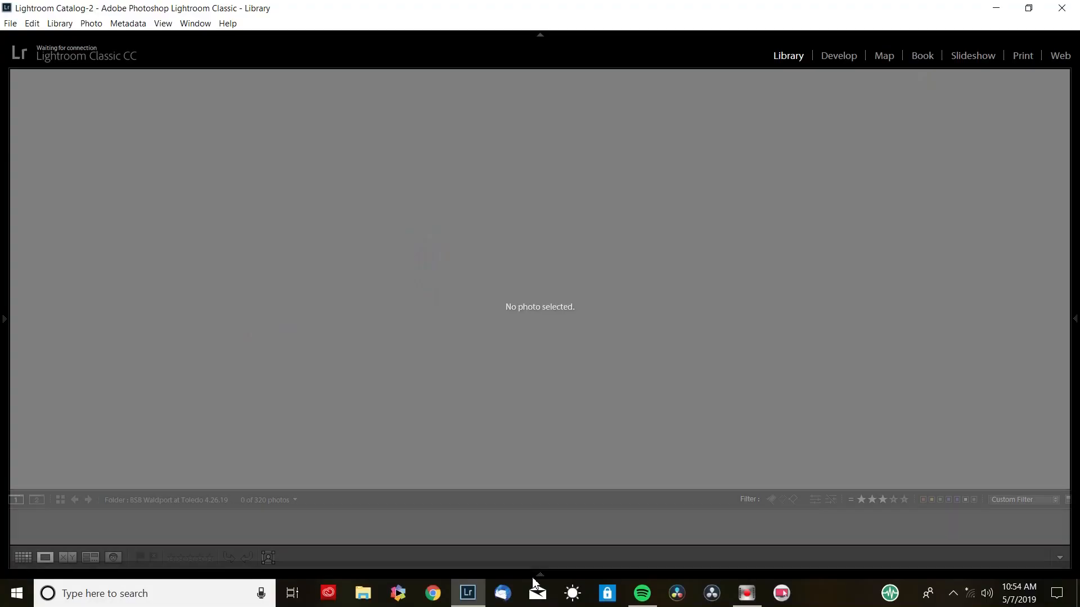
click(903, 500)
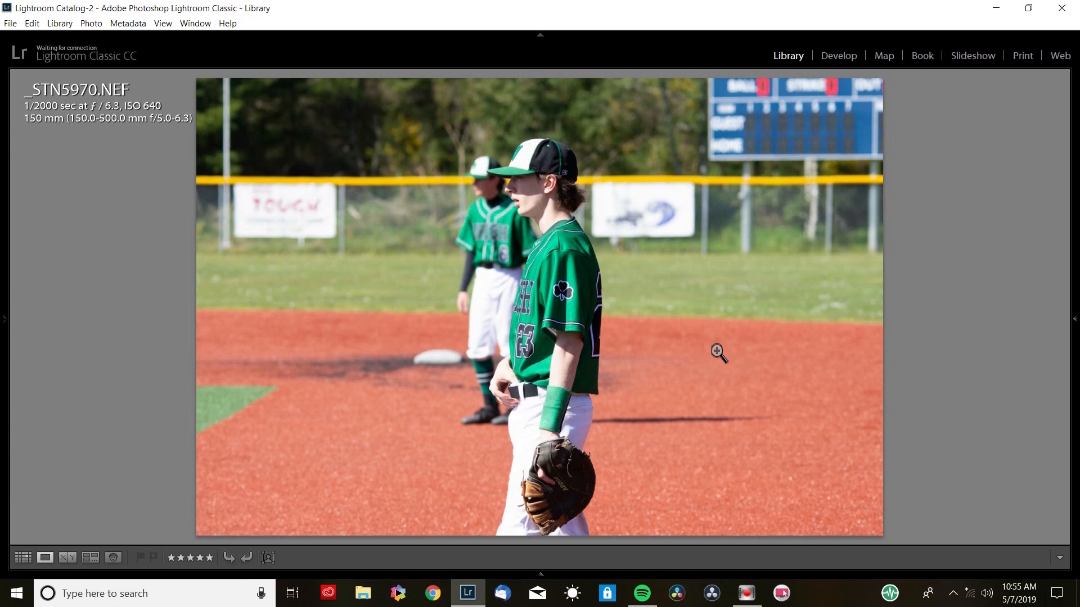
- Crop _STN5970.NEF from its upper corner at the original aspect ratio, cutting away most of the scoreboard
key(r)
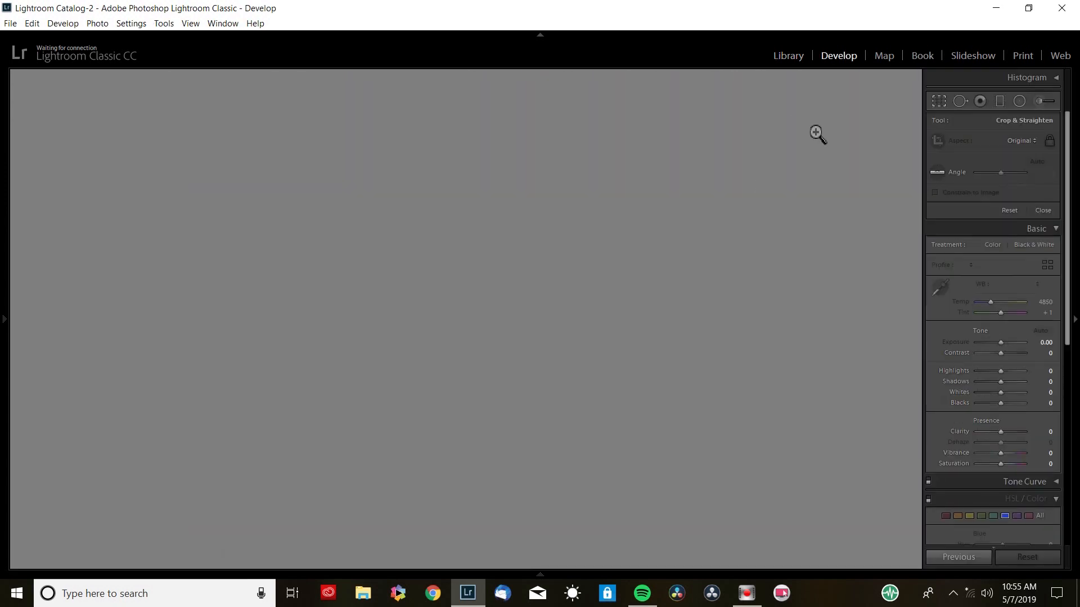
drag(831, 86, 788, 109)
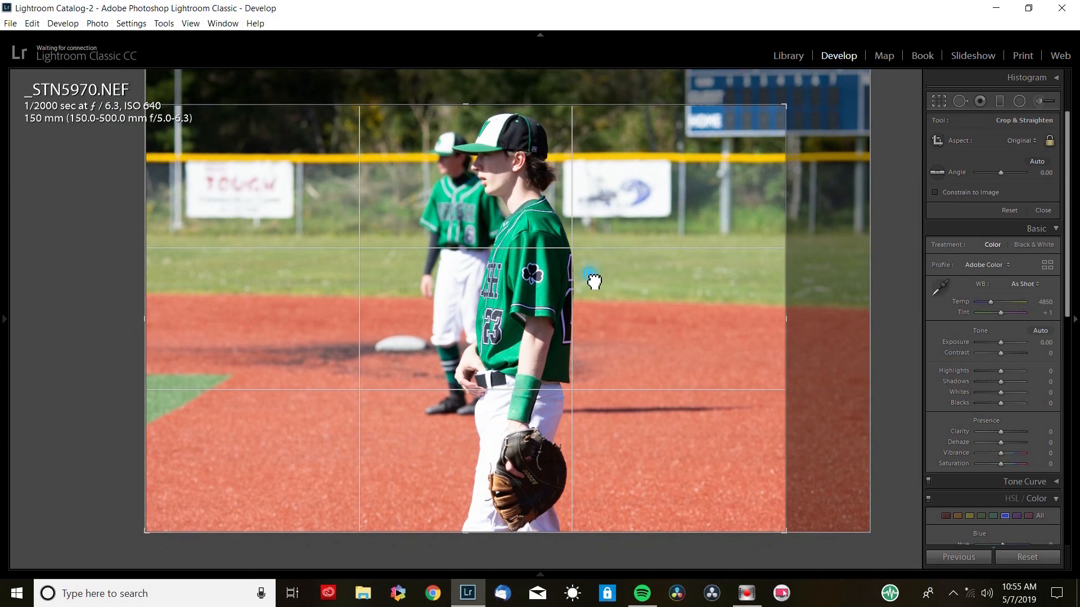
key(Return)
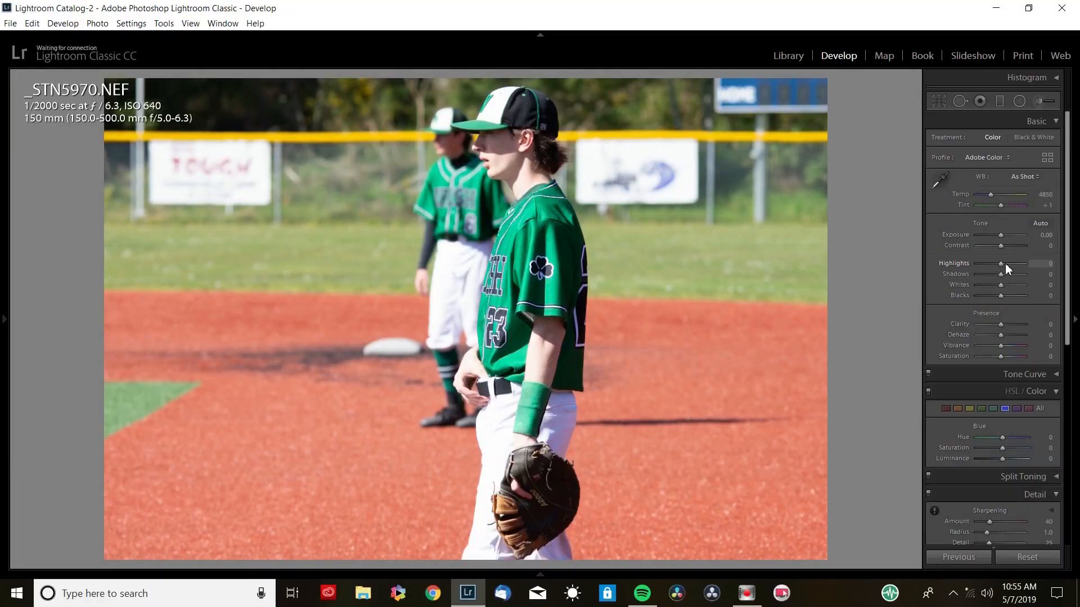
- Set _STN5970.NEF's highlights to −100, clarity to +30 and contrast to +25
drag(1004, 265, 996, 261)
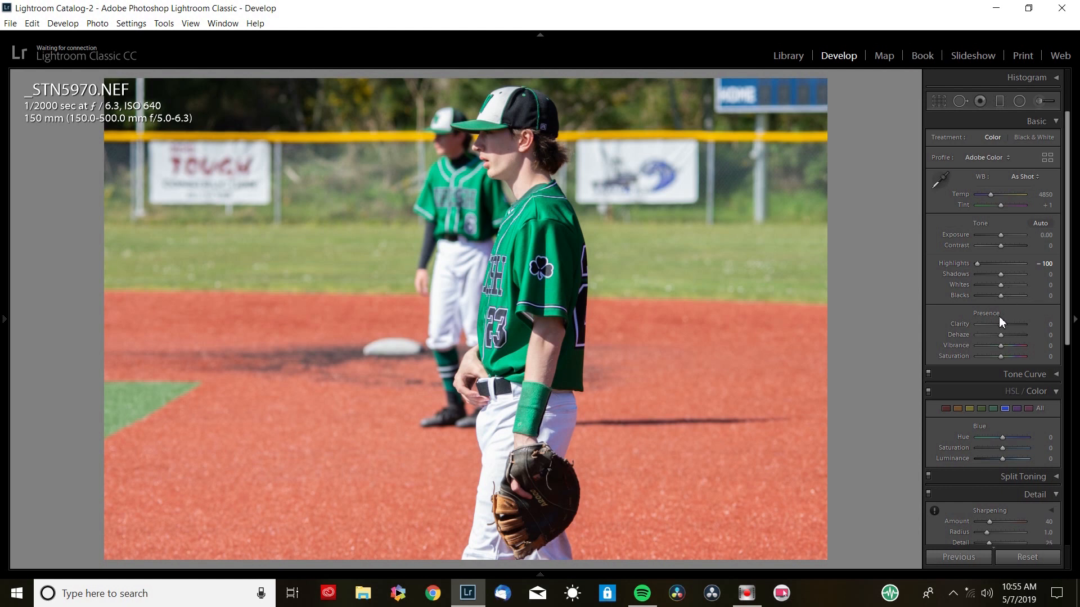
scroll(1001, 326, up, 6)
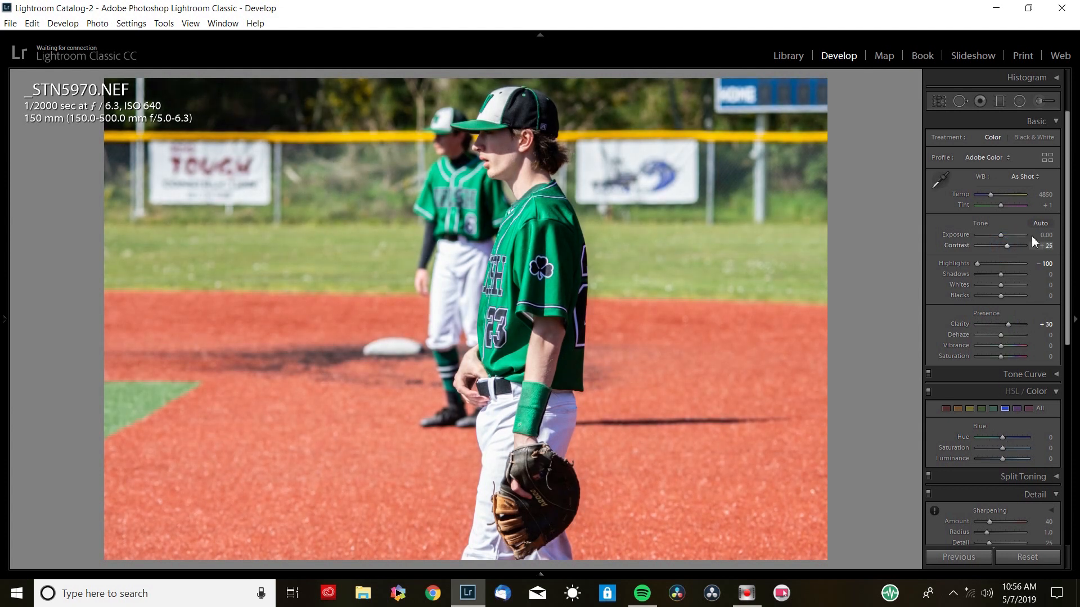
- Enable lens profile corrections for _STN5970.NEF and compare the photo with the correction off and on
drag(1067, 169, 1067, 368)
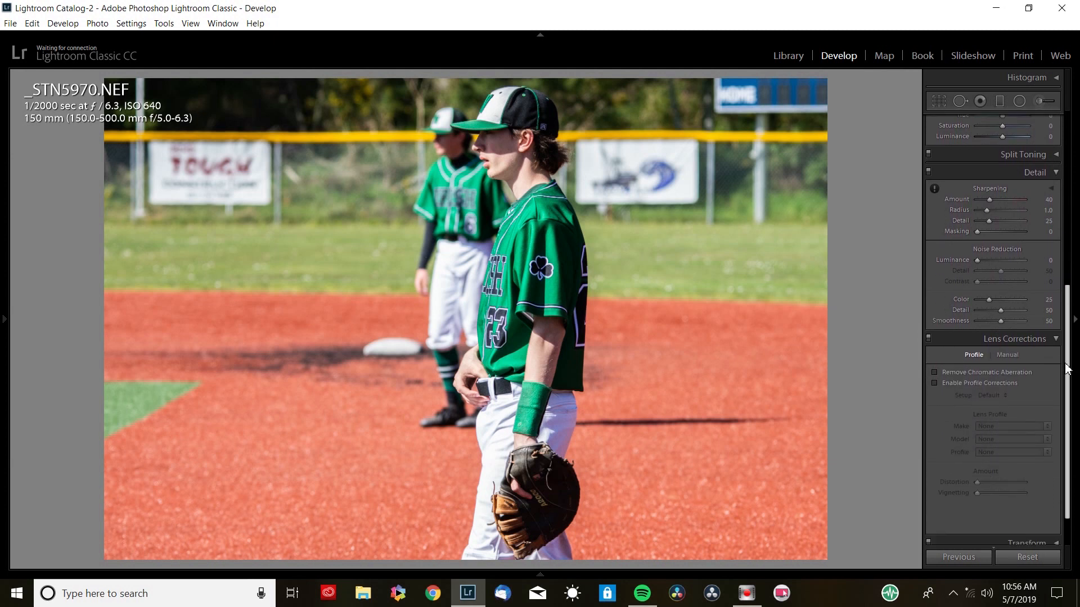
click(1073, 321)
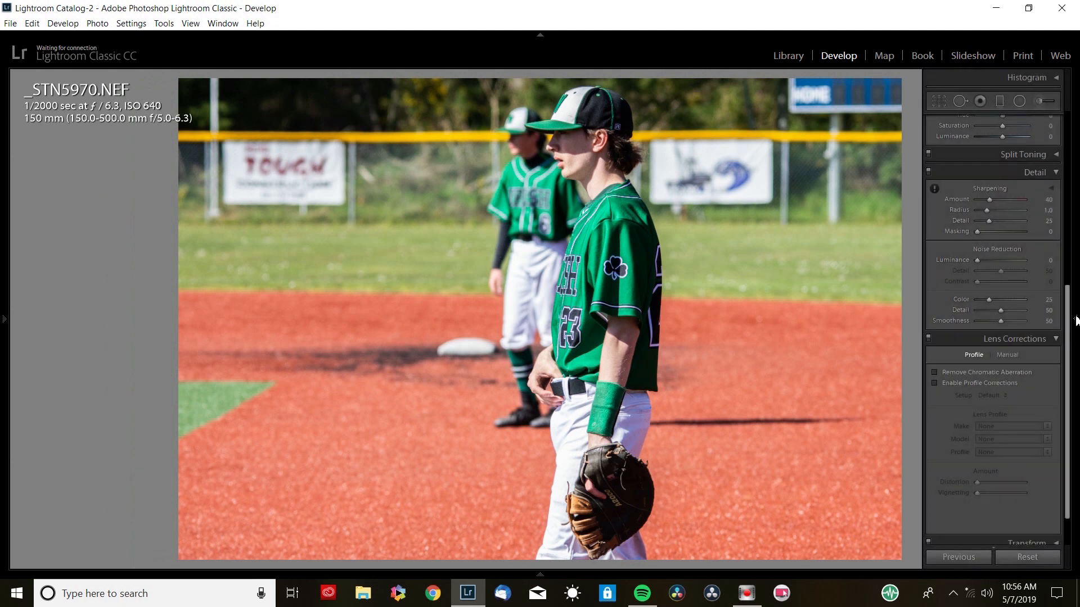
click(1076, 321)
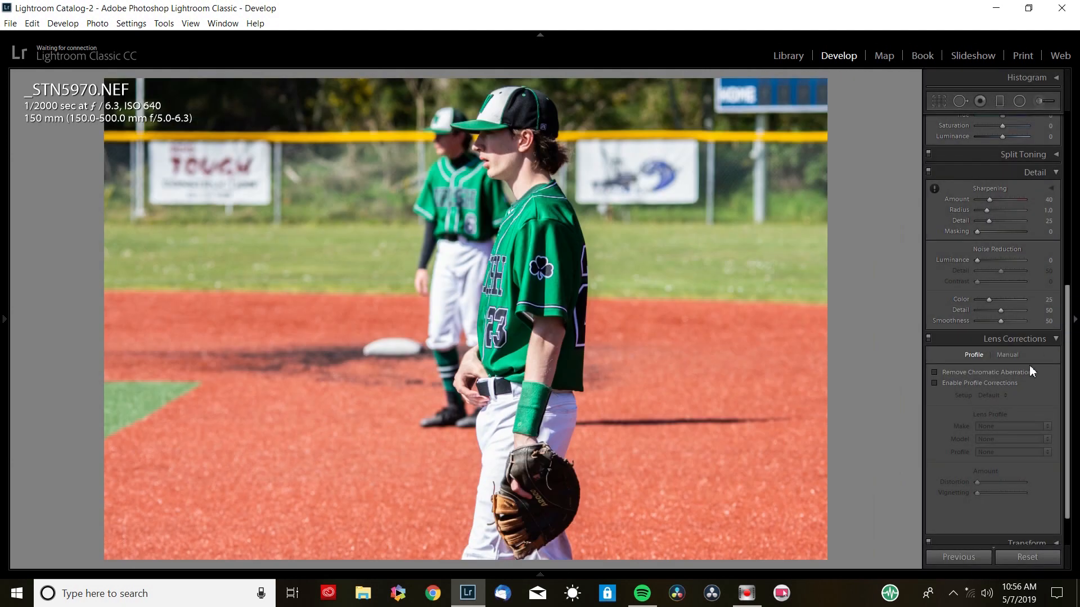
click(982, 384)
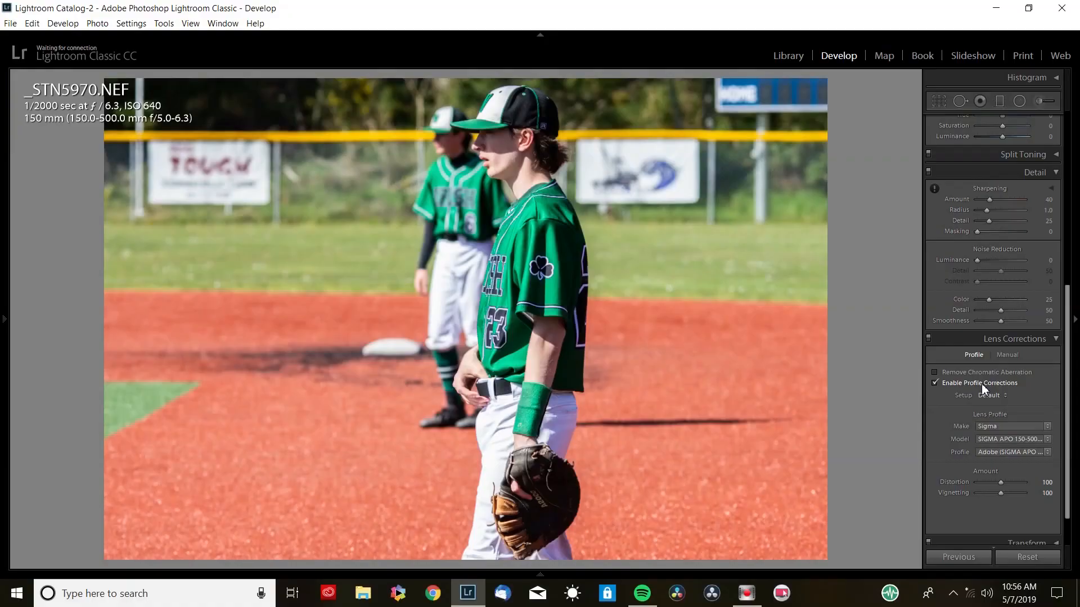
click(981, 384)
click(981, 383)
click(981, 383)
click(981, 383)
- Move on to _STN5971.NEF and crop it around the crouching fielder and ball, excluding the blurred foreground player
click(867, 270)
key(Right)
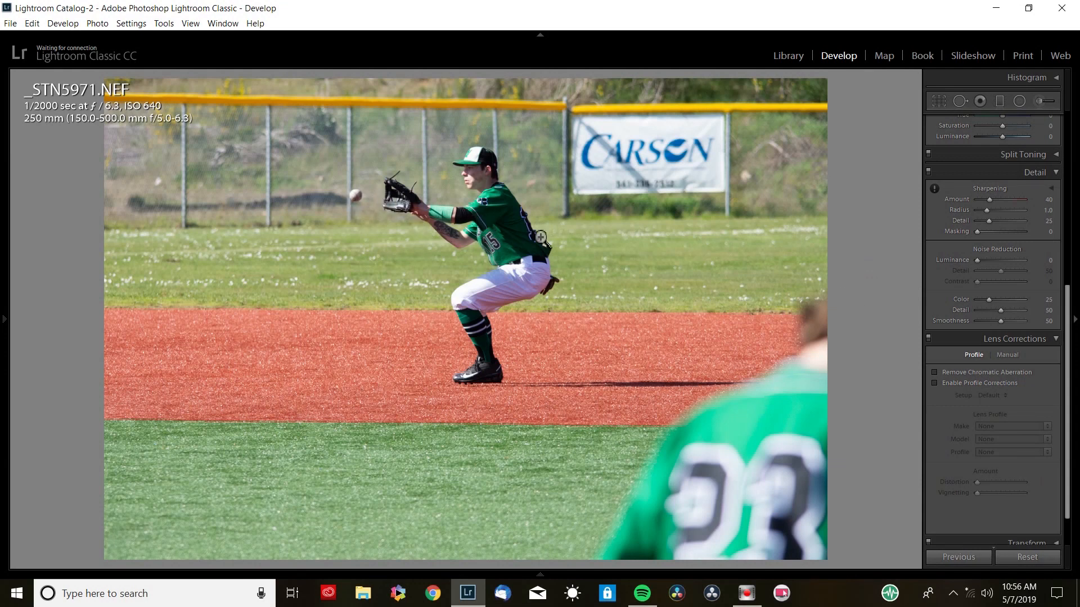
key(r)
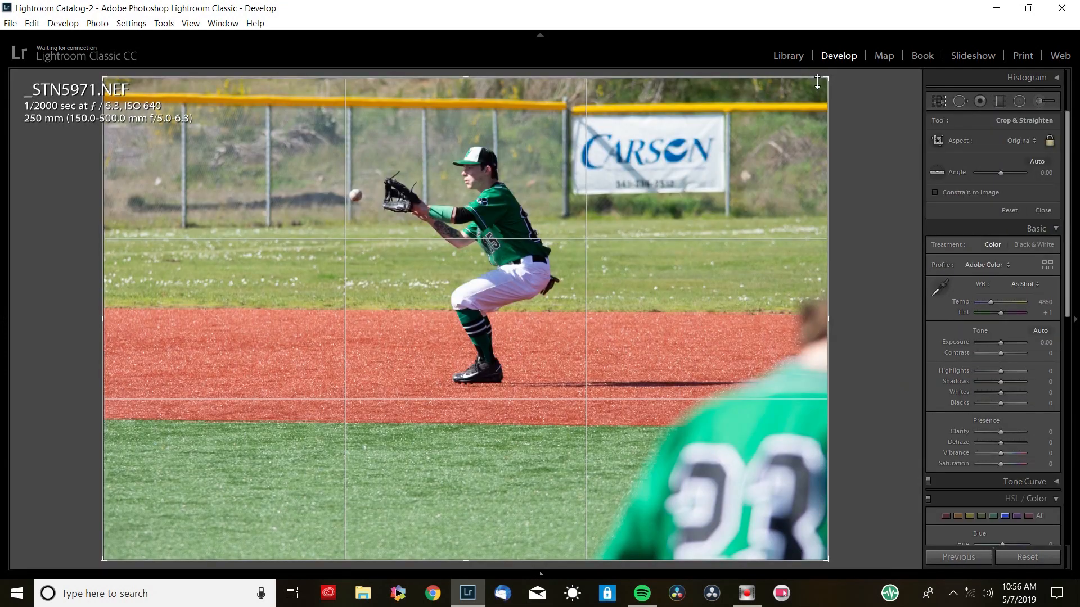
drag(831, 86, 747, 97)
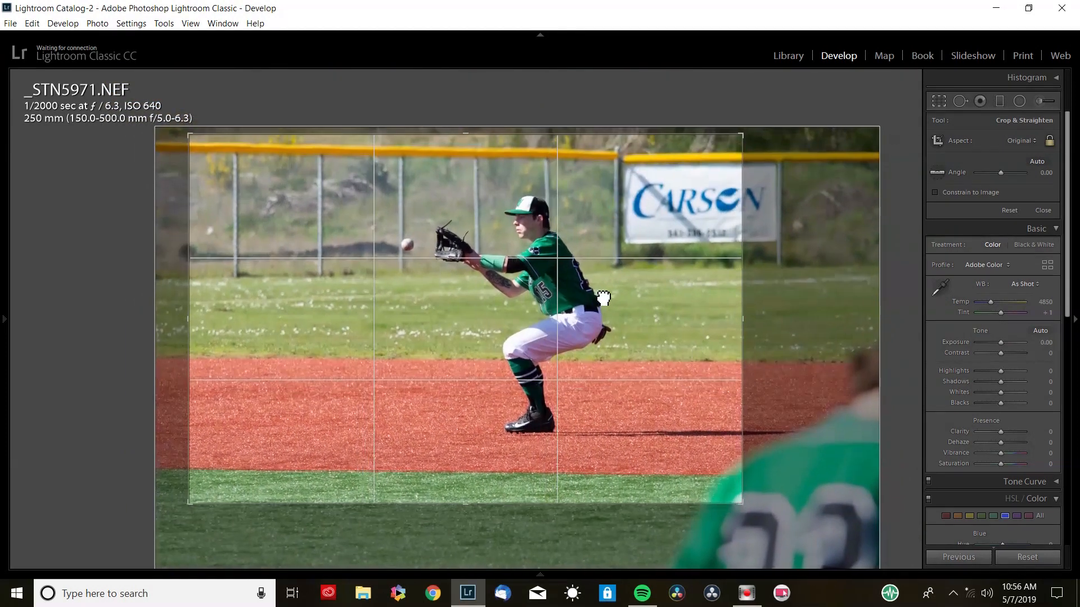
drag(743, 316, 595, 358)
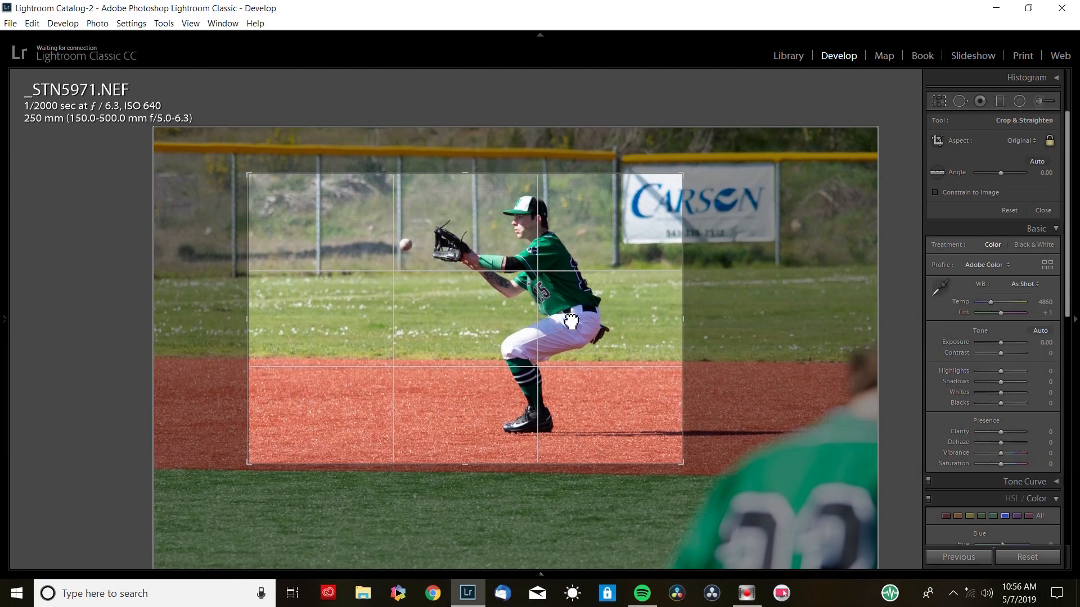
key(Return)
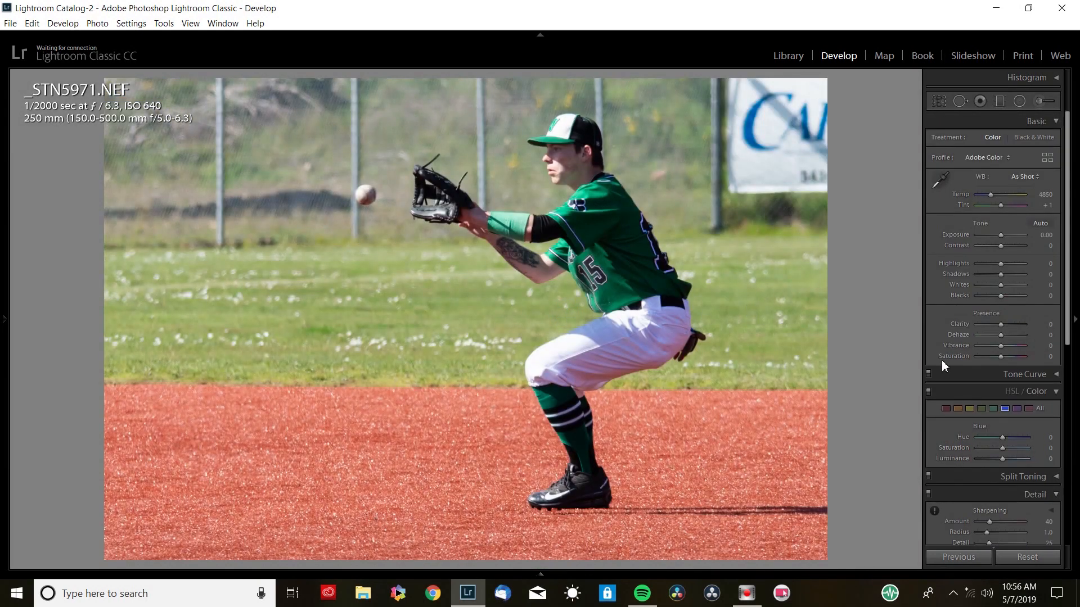
- Set _STN5971.NEF's highlights to −12, contrast to +25, clarity to +15 and shadows to +40
drag(996, 265, 998, 265)
click(1001, 246)
drag(1002, 246, 1005, 248)
click(1004, 324)
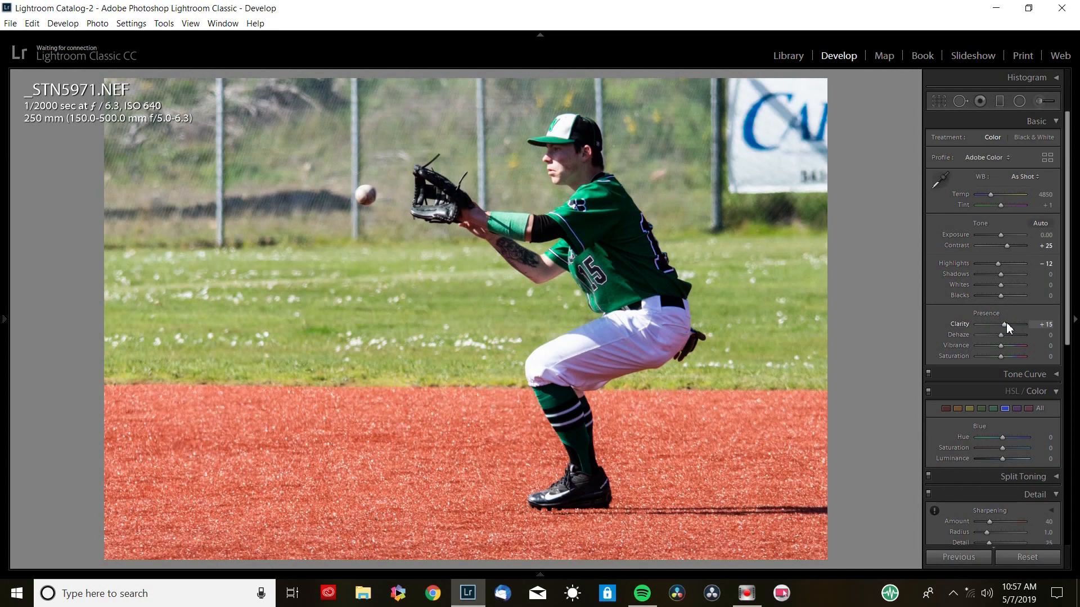
drag(1006, 278, 1010, 274)
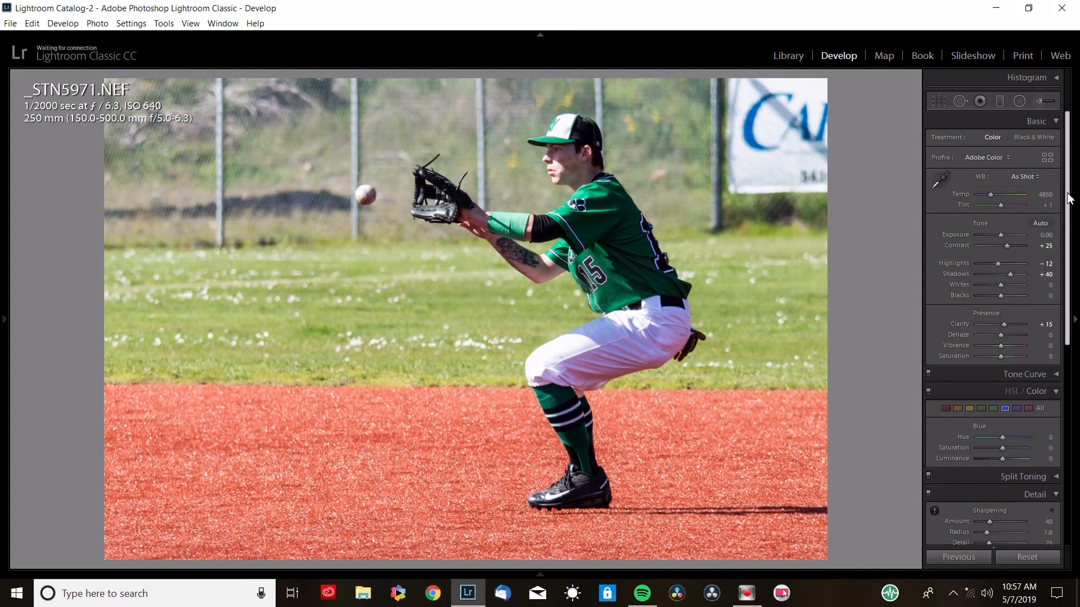
- Enable lens profile corrections for _STN5971.NEF and compare the photo with the correction off and on
scroll(1070, 198, down, 5)
scroll(1071, 419, down, 3)
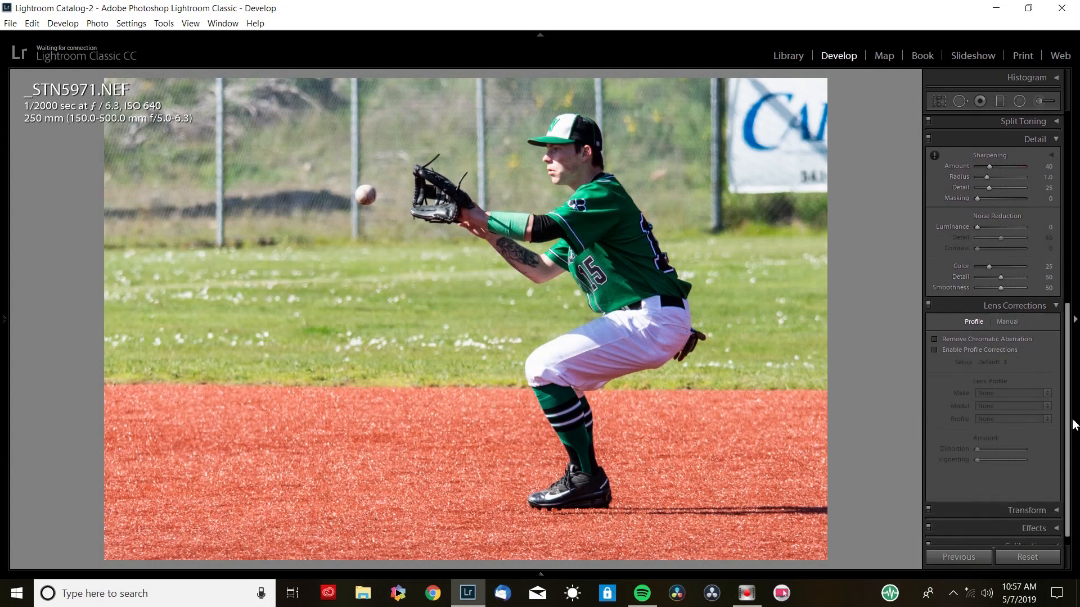
click(1001, 349)
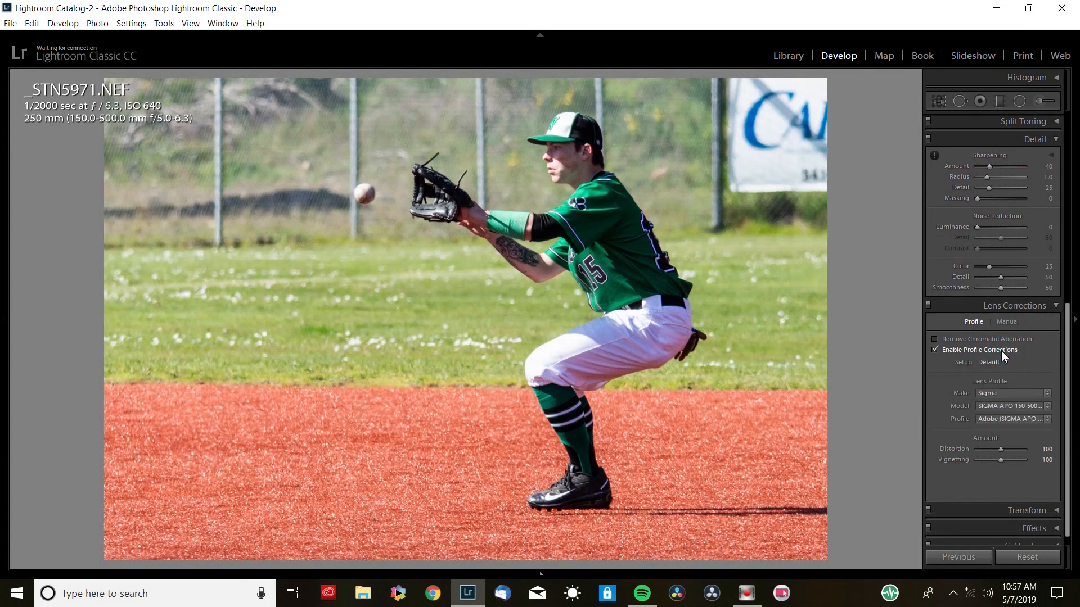
click(981, 350)
click(981, 350)
- Move on to _STN5973.NEF, straighten it to an angle of −0.60 and crop it around the team huddle
key(Right)
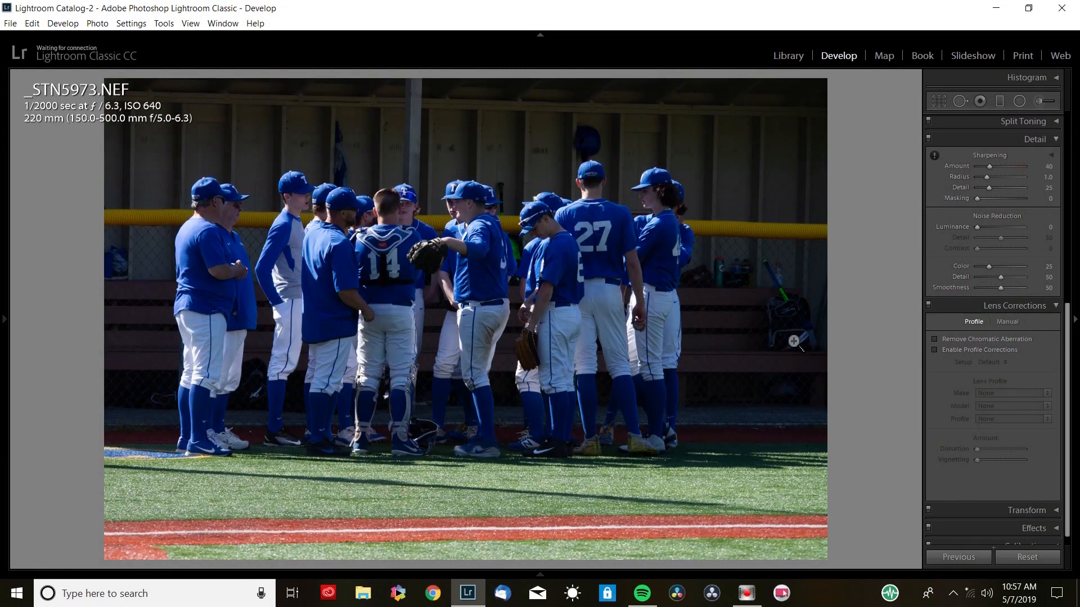
key(r)
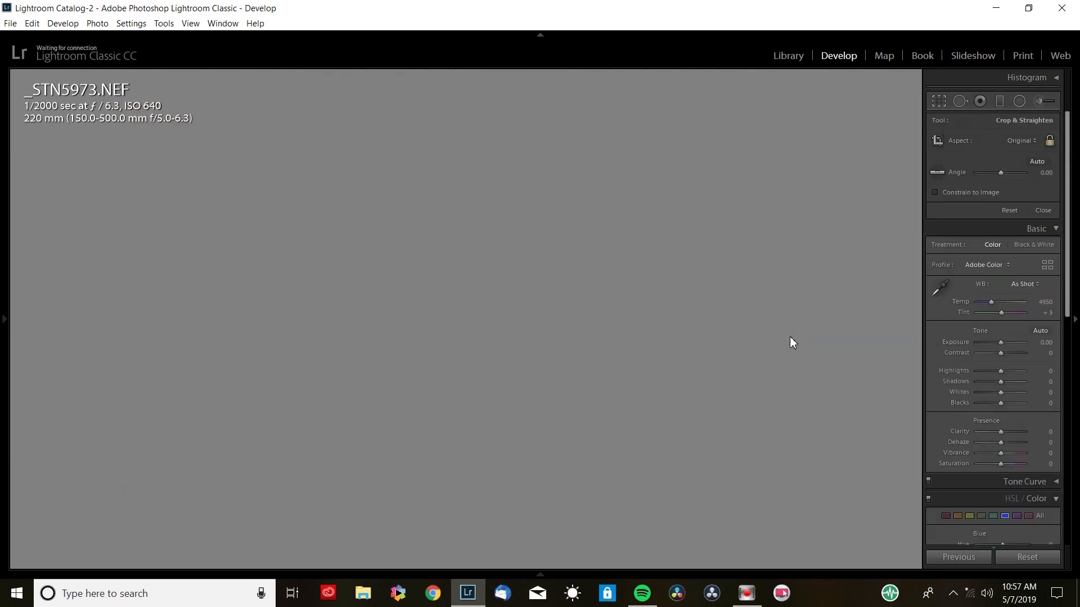
drag(861, 330, 766, 321)
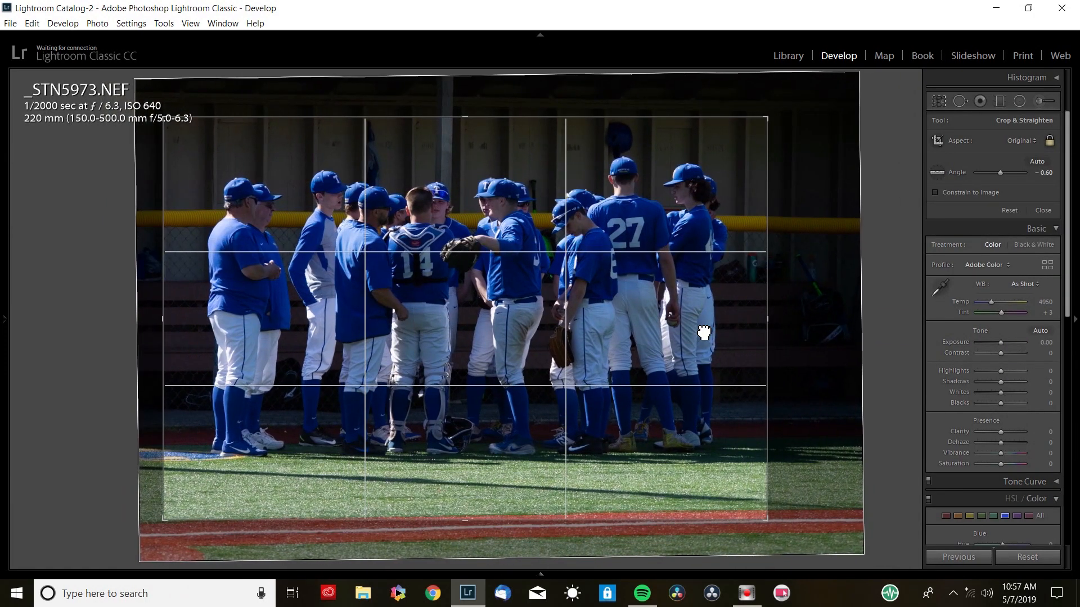
drag(704, 332, 710, 338)
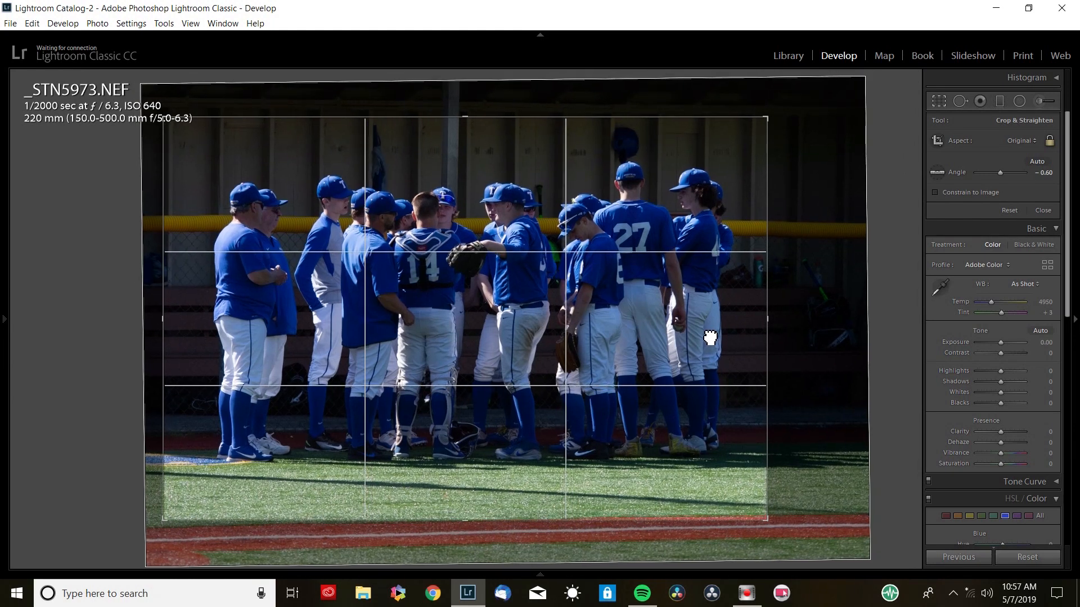
double_click(639, 337)
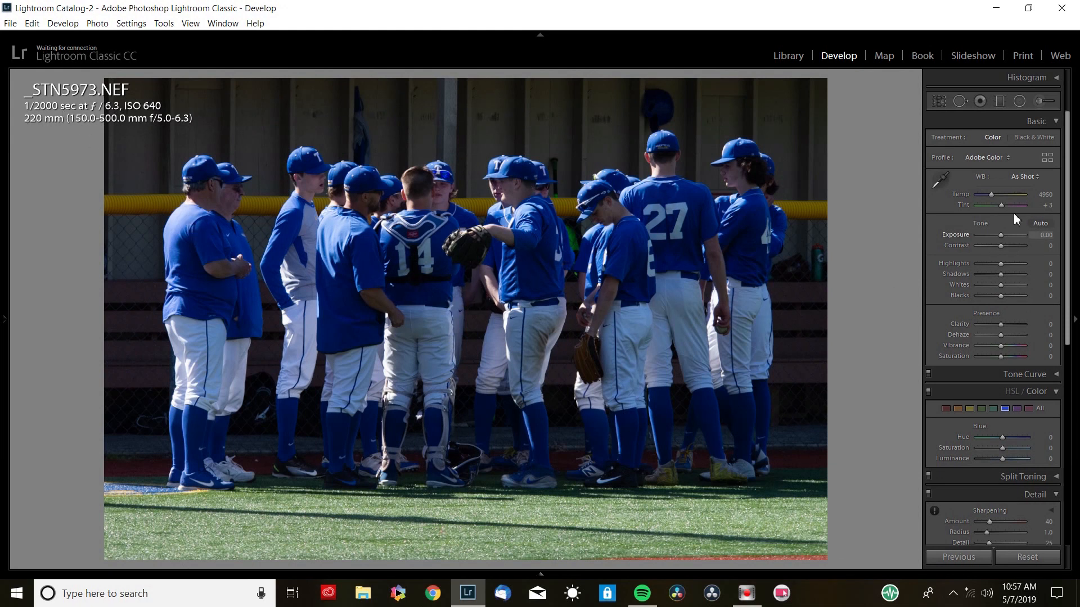
- Set _STN5973.NEF's exposure to +0.30, contrast to +20, highlights to −24, clarity to +27 and shadows to +40
mouse_move(1000, 234)
mouse_down()
mouse_move(996, 267)
mouse_move(1004, 246)
mouse_up()
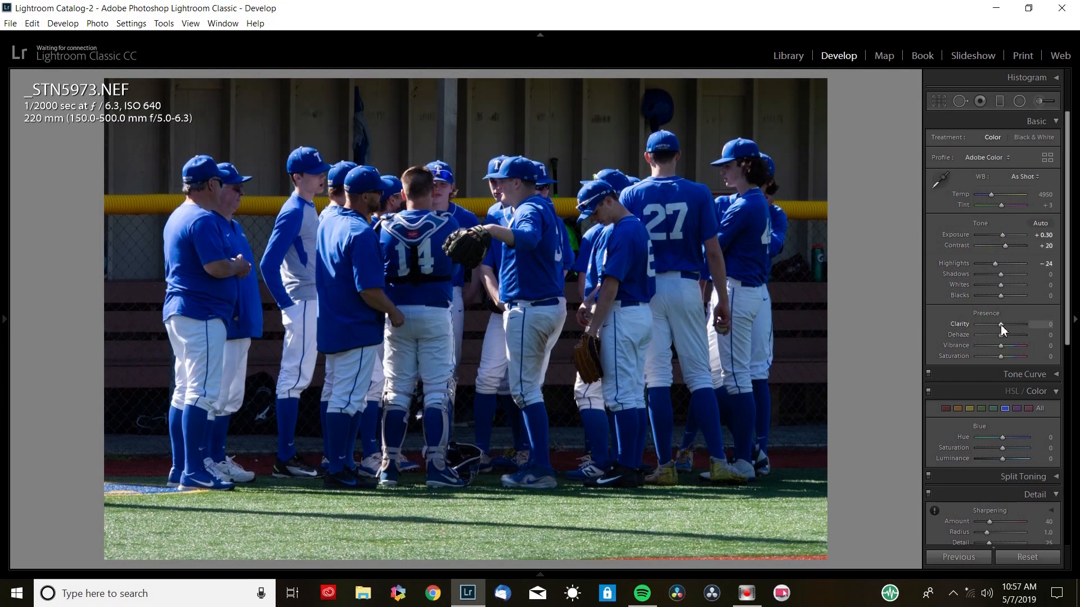
drag(1002, 323, 1007, 324)
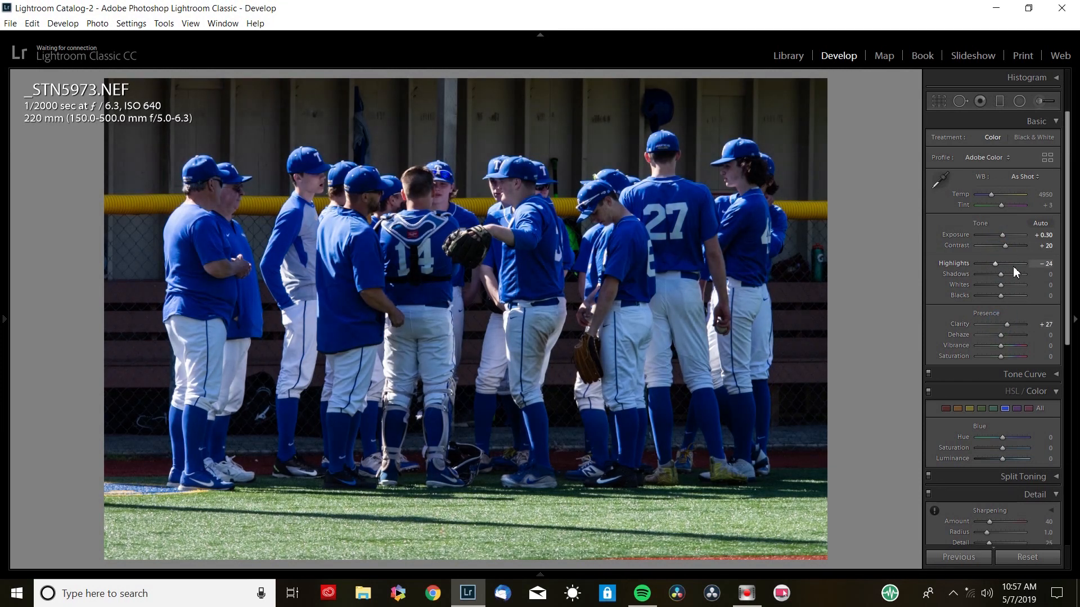
drag(1007, 276, 1011, 277)
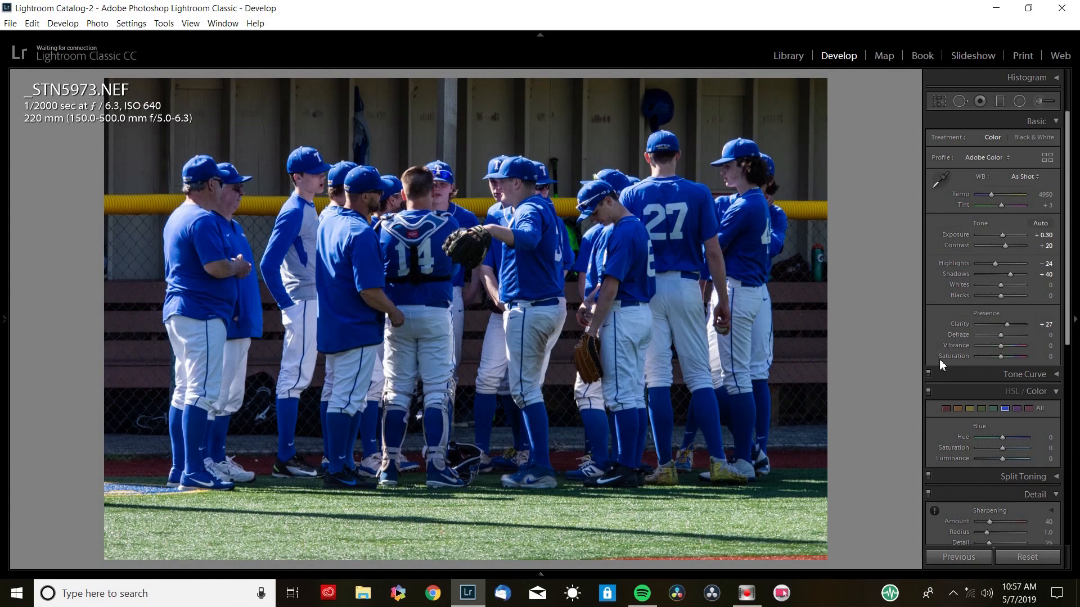
scroll(939, 358, down, 4)
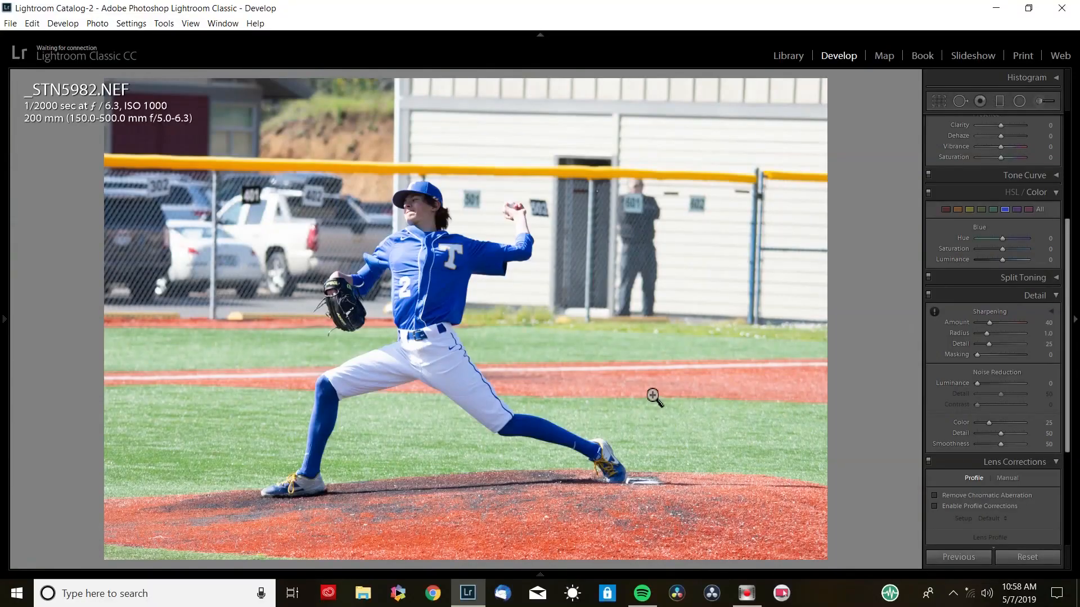
- Straighten _STN5982.NEF to an angle of −1.05 and crop it tighter around the pitcher
key(r)
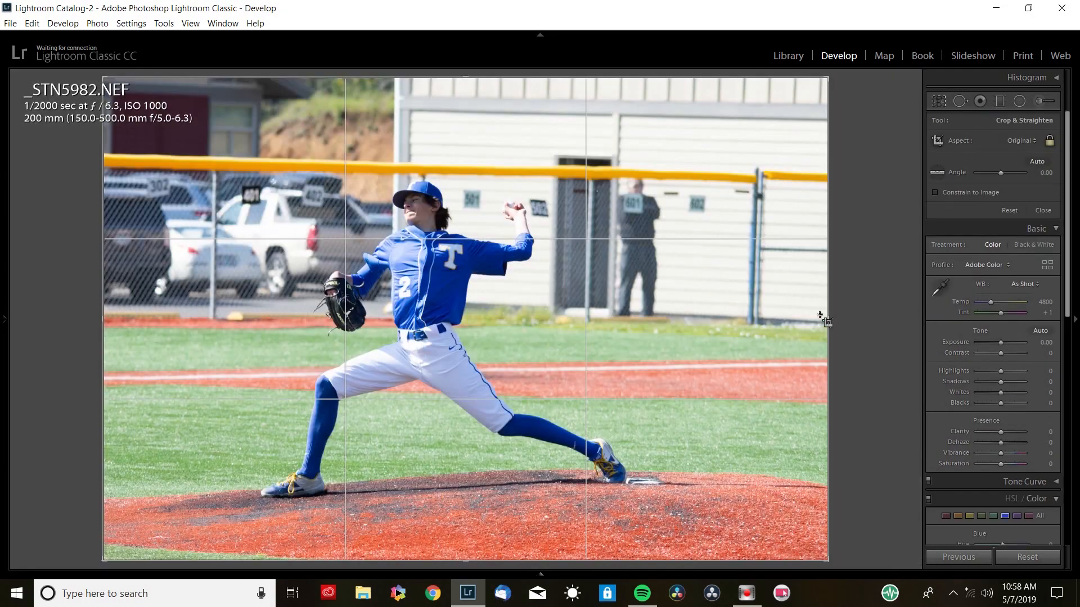
drag(829, 325, 670, 349)
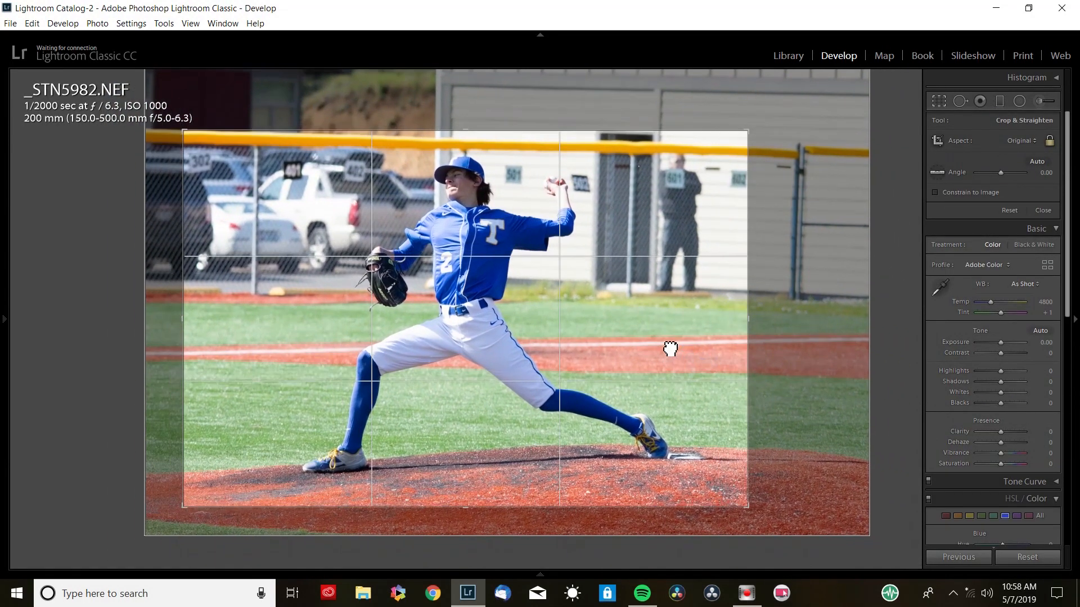
drag(888, 315, 897, 311)
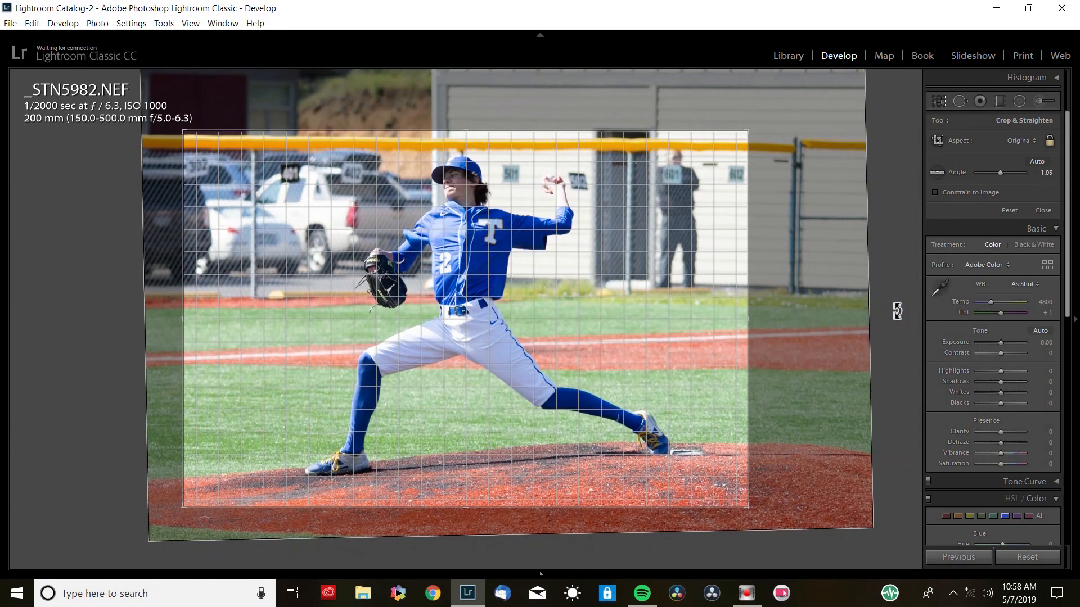
drag(562, 299, 578, 313)
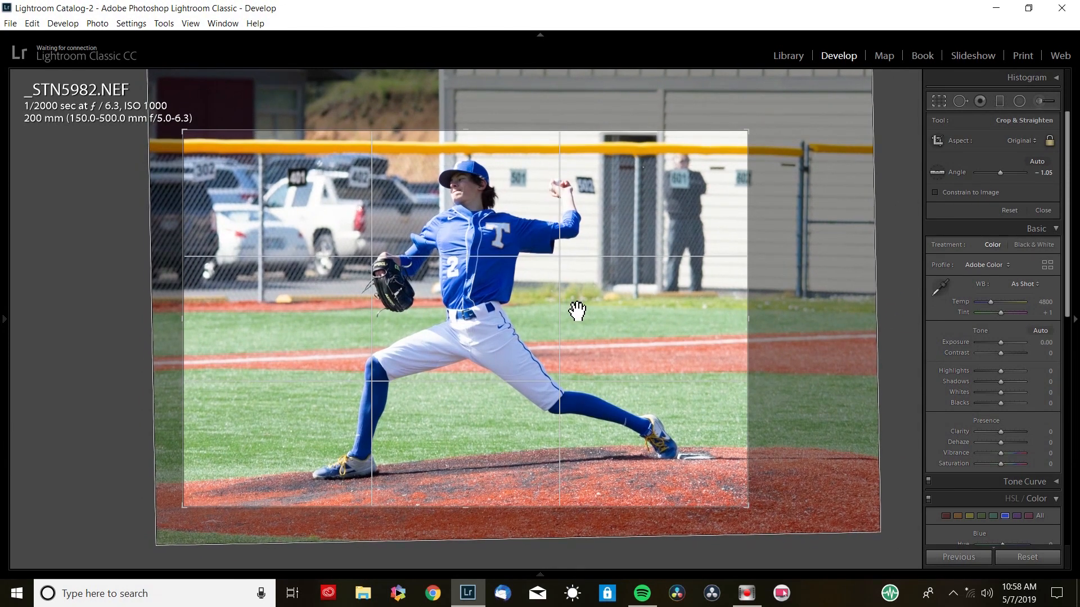
key(Return)
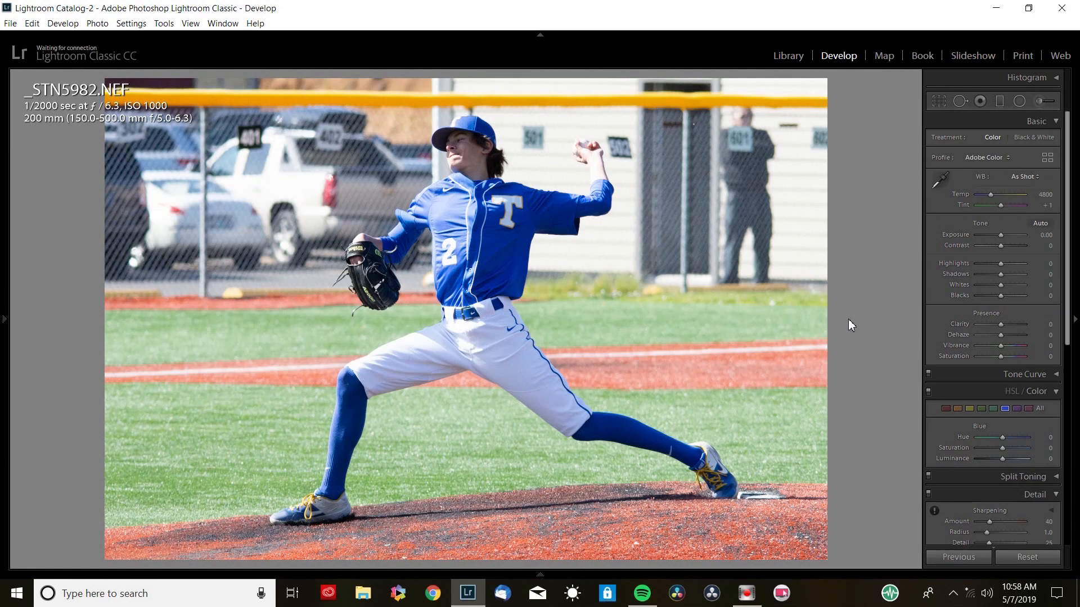
- Set _STN5982.NEF's highlights to −100, contrast to +20 and clarity to +20
mouse_move(1002, 263)
mouse_down()
mouse_move(976, 264)
mouse_move(1003, 263)
mouse_up()
drag(1004, 264, 935, 262)
drag(1000, 248, 1005, 246)
click(1001, 325)
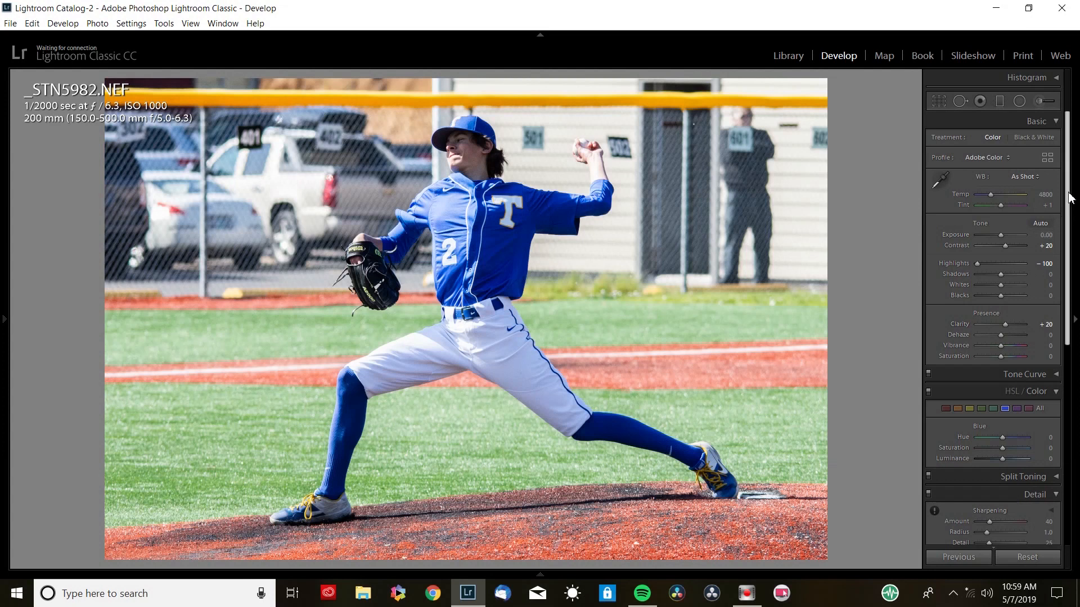
- Enable lens profile corrections for _STN5982.NEF and set its luminance noise reduction to 15, checking the pitcher's face up close
drag(1070, 197, 1078, 363)
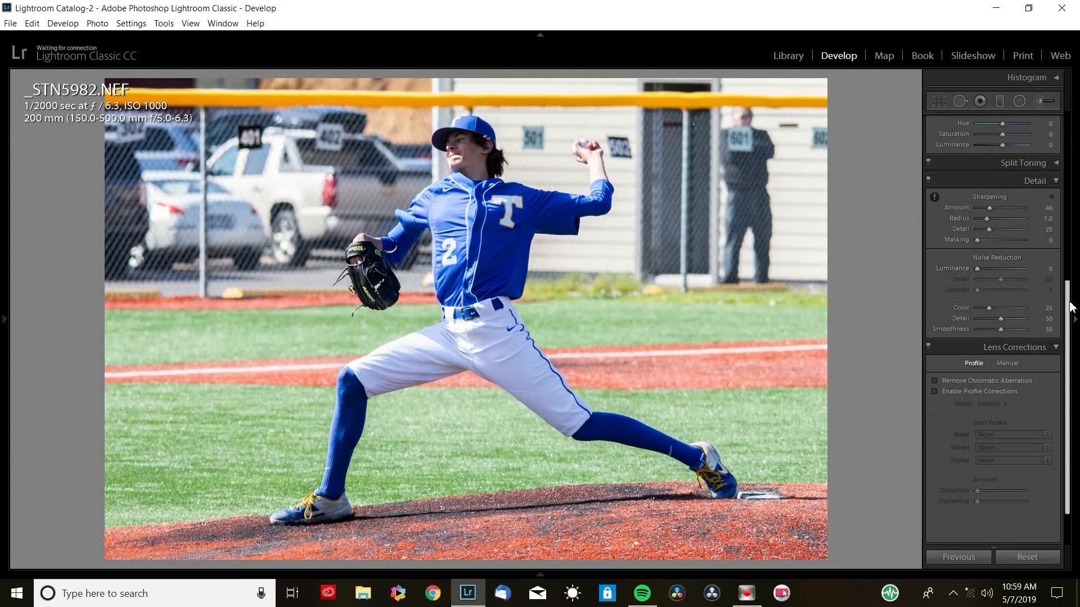
scroll(1007, 332, down, 2)
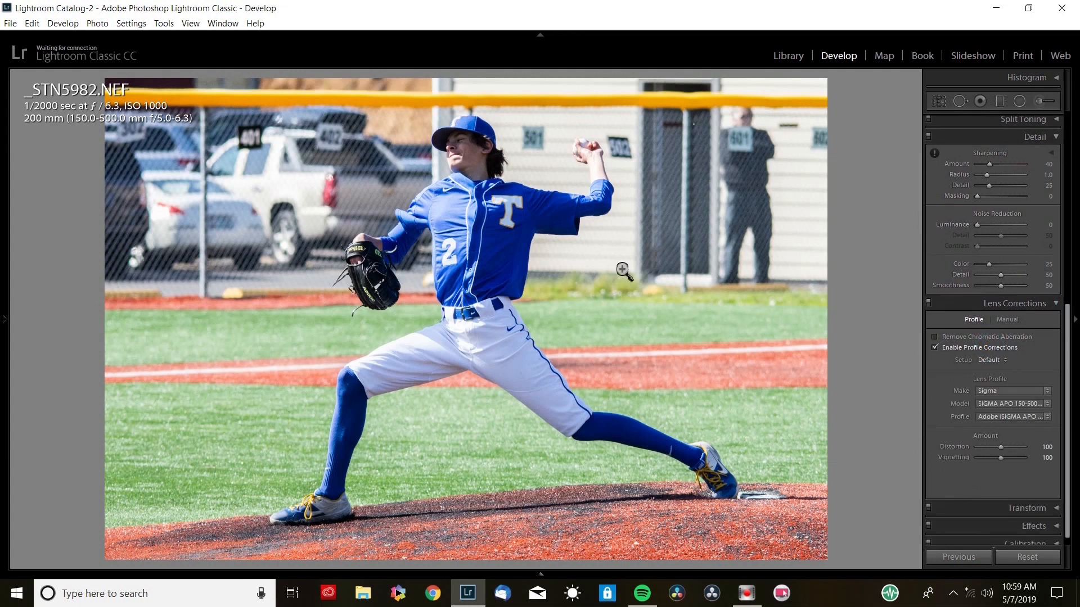
click(444, 183)
drag(518, 259, 421, 360)
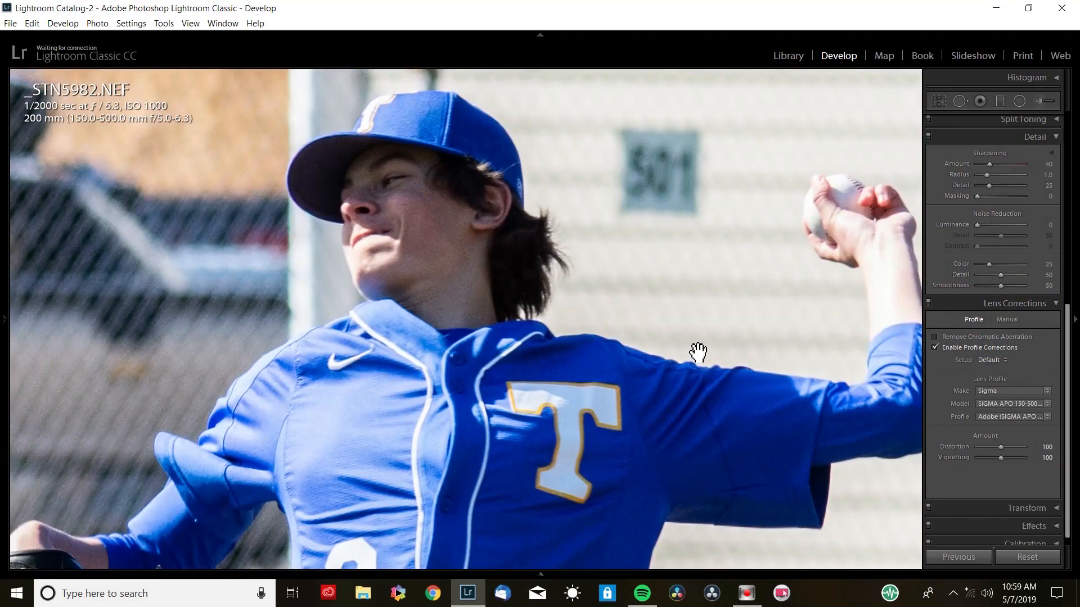
click(999, 224)
click(508, 289)
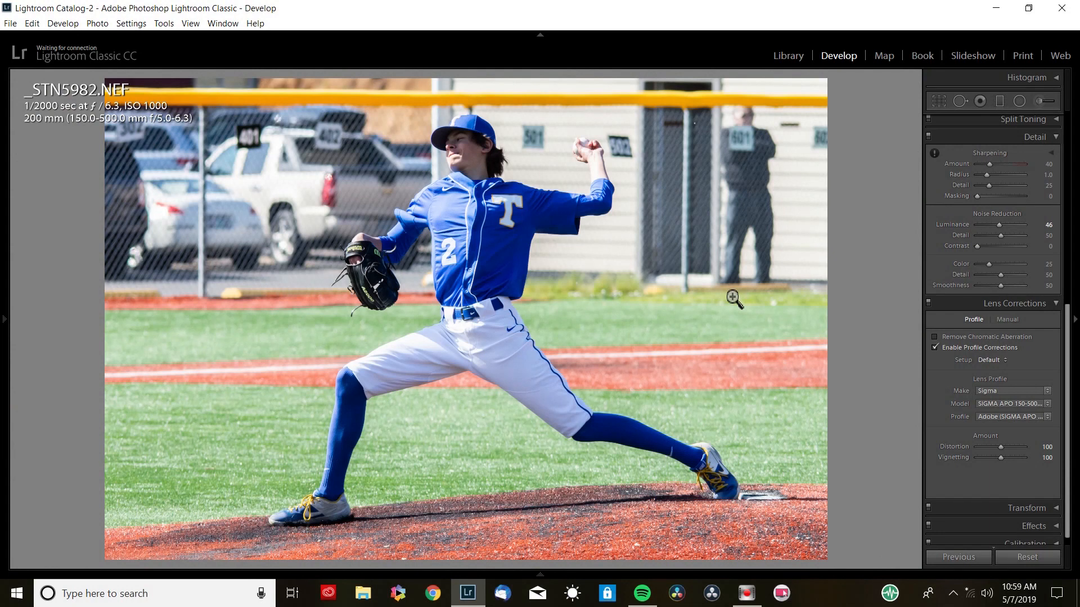
click(982, 225)
- Compare the edited _STN5982.NEF with the following unedited pitching photo, _STN5995.NEF
key(Right)
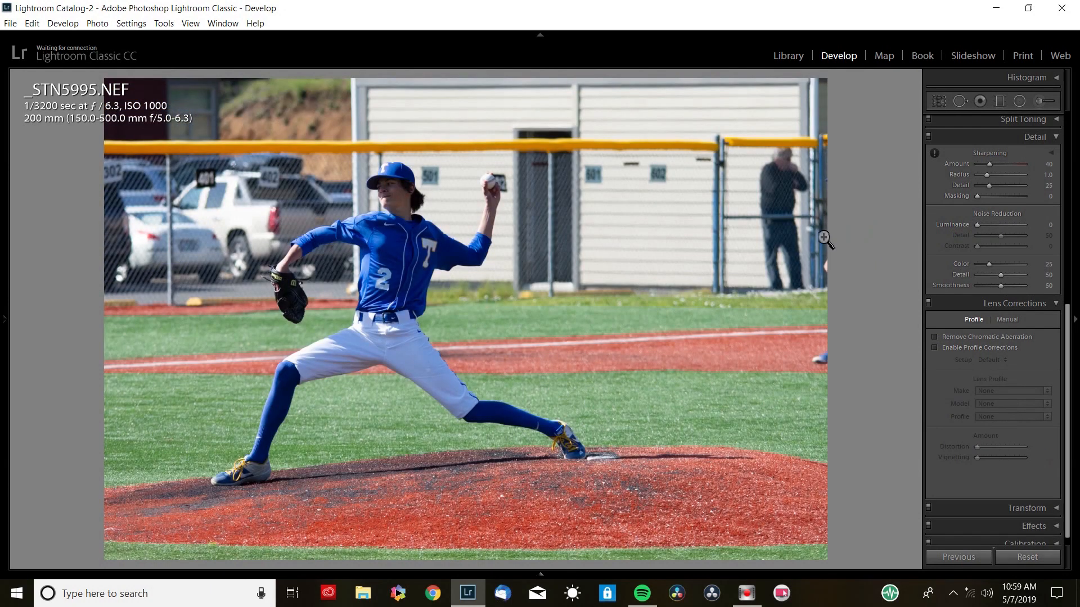
key(Left)
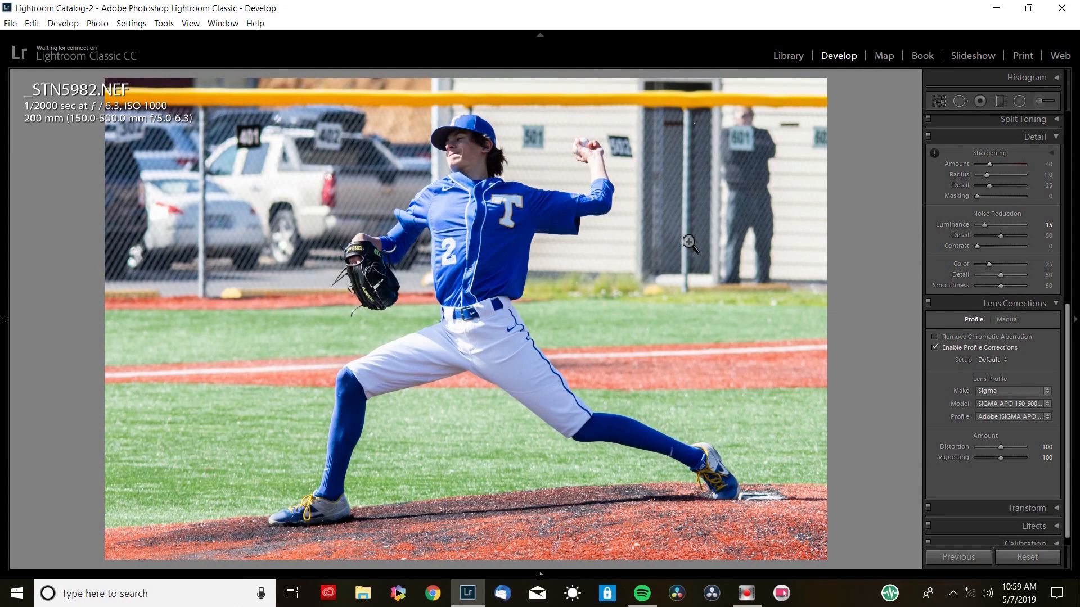
key(Right)
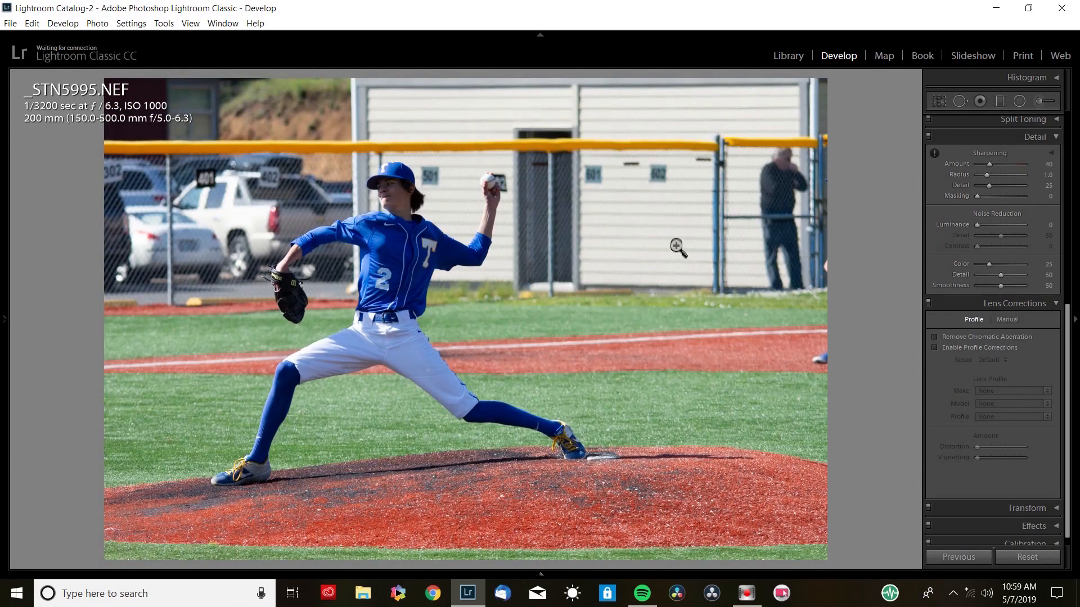
key(Left)
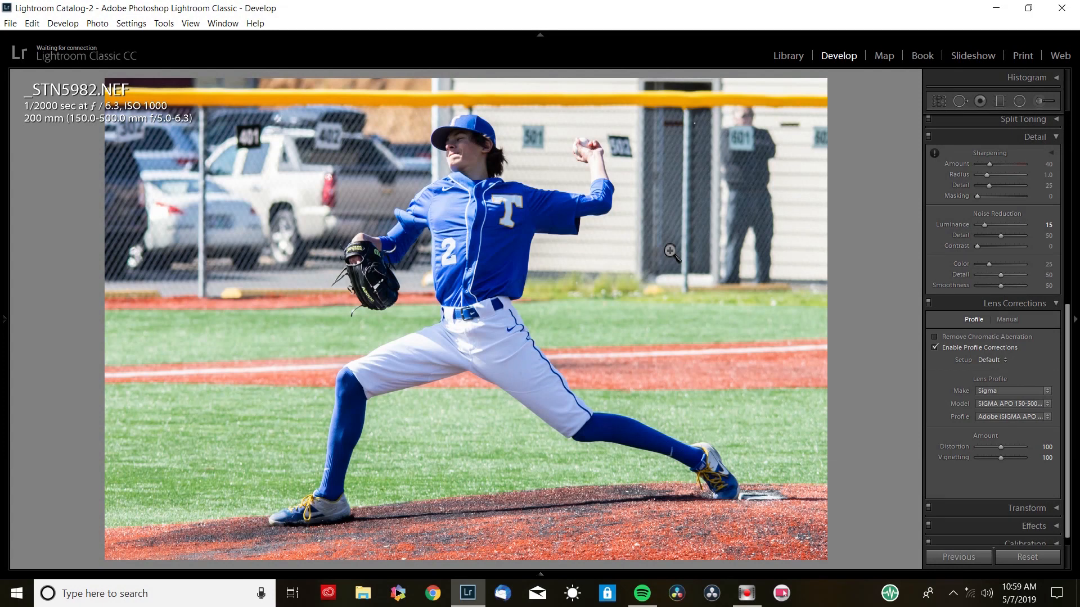
- Move on to _STN5995.NEF and crop it around the pitcher, cutting off the bystander behind the fence
key(Right)
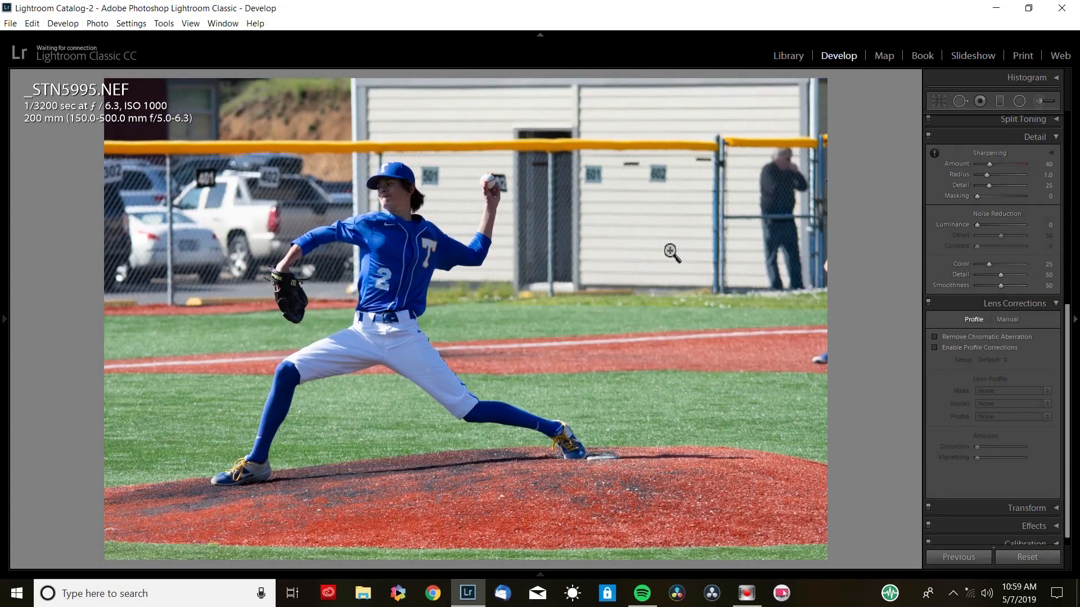
key(r)
drag(830, 313, 742, 330)
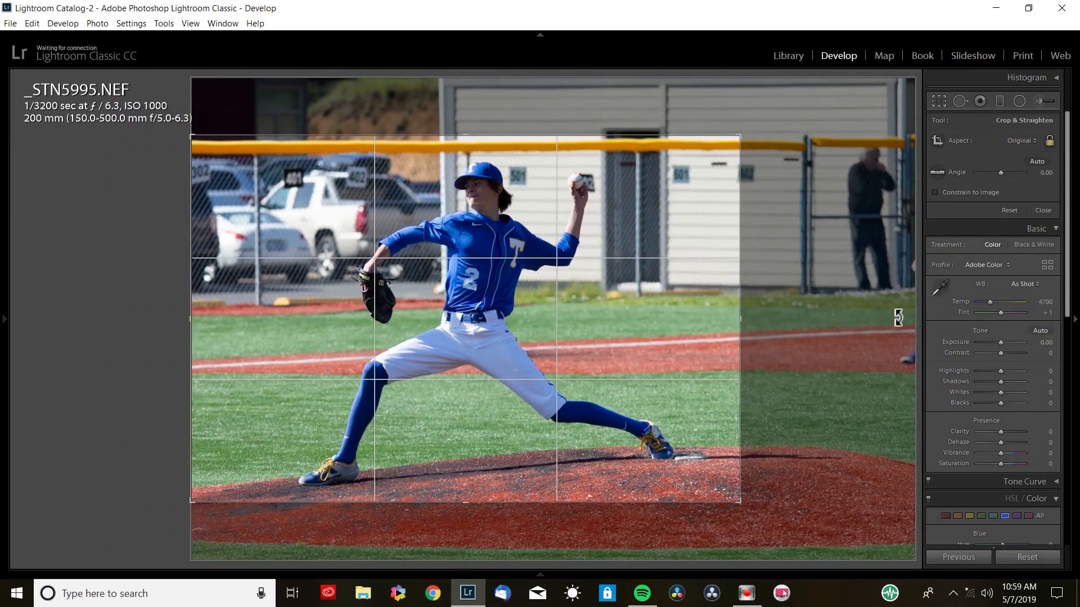
key(Return)
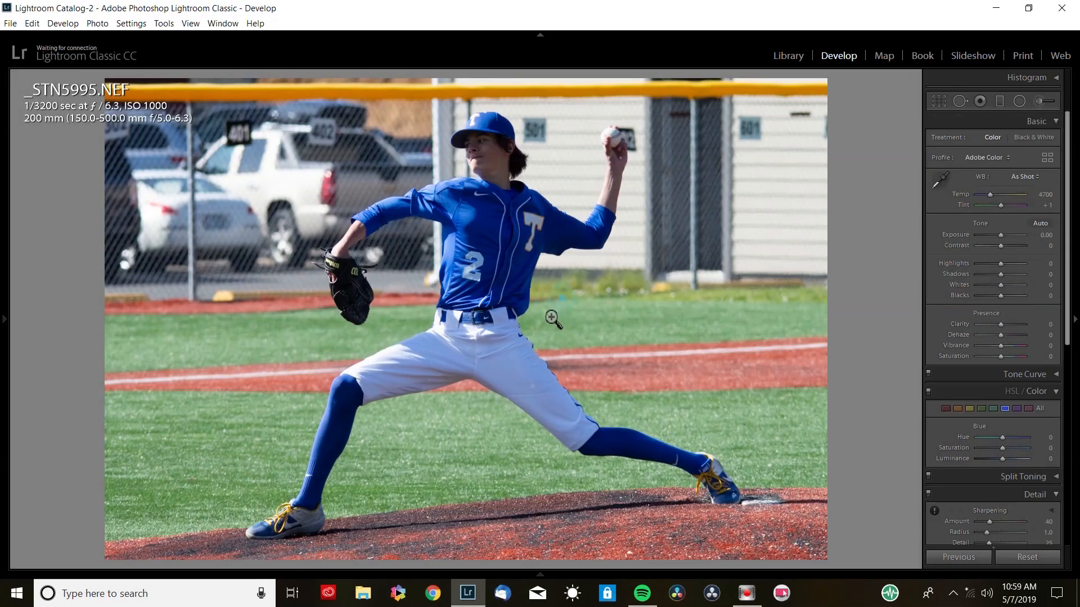
- Raise _STN5995.NEF's contrast, set its clarity to +5 and adjust its highlights and shadows
drag(1001, 245, 1004, 246)
drag(1002, 325, 1003, 325)
mouse_move(1001, 261)
mouse_down()
mouse_move(992, 258)
mouse_move(1011, 276)
mouse_up()
- Enable lens profile corrections for _STN5995.NEF
scroll(984, 393, down, 4)
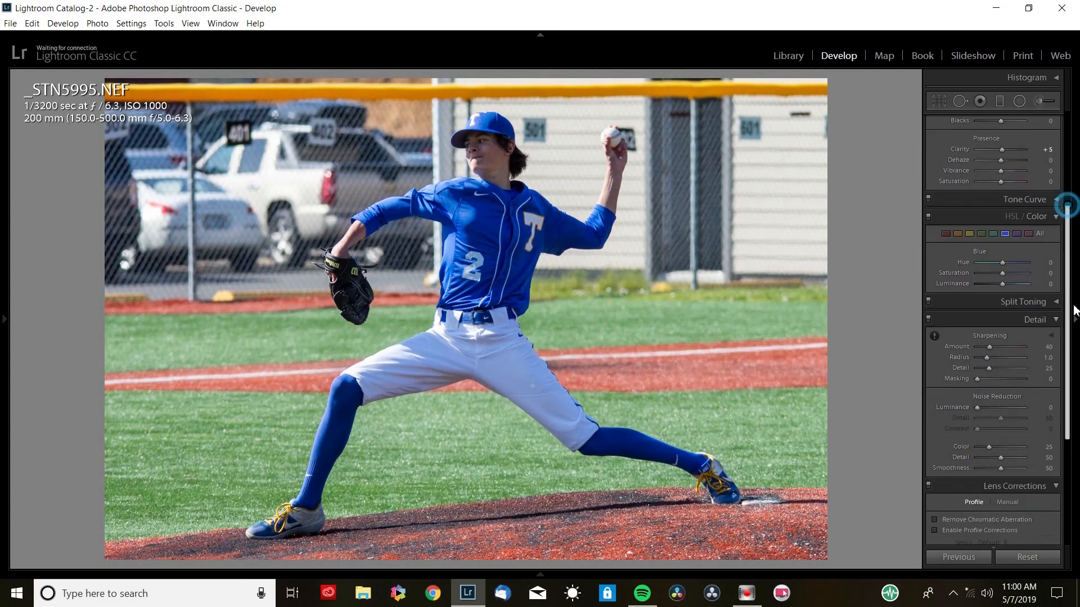
click(969, 503)
click(825, 345)
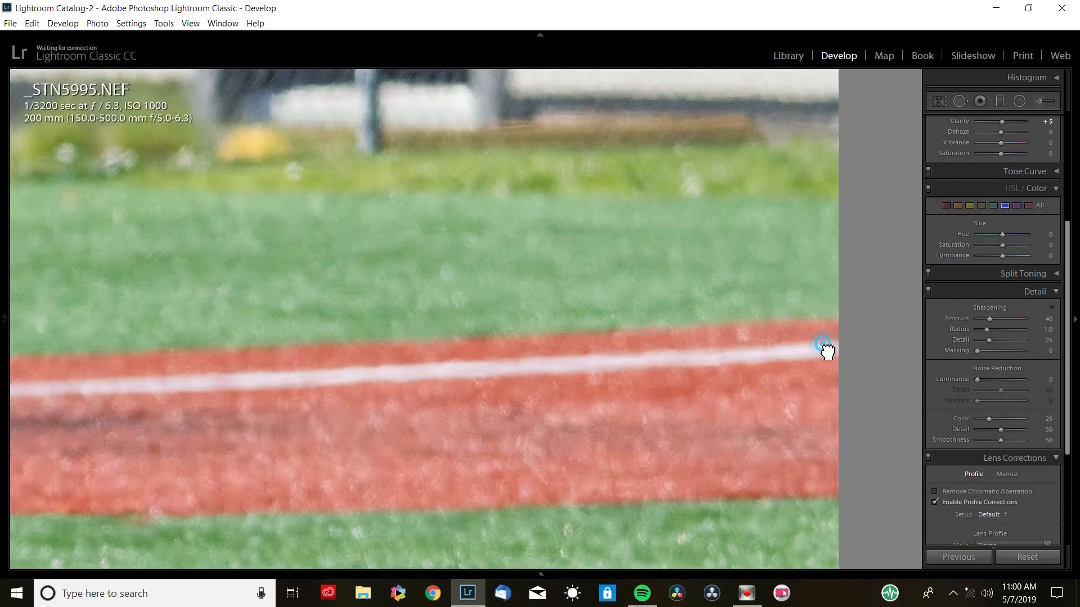
click(827, 349)
- Move on to _STN6003.NEF and crop it around the batter, keeping the catcher's mitt and trimming the man leaning on the fence
key(Right)
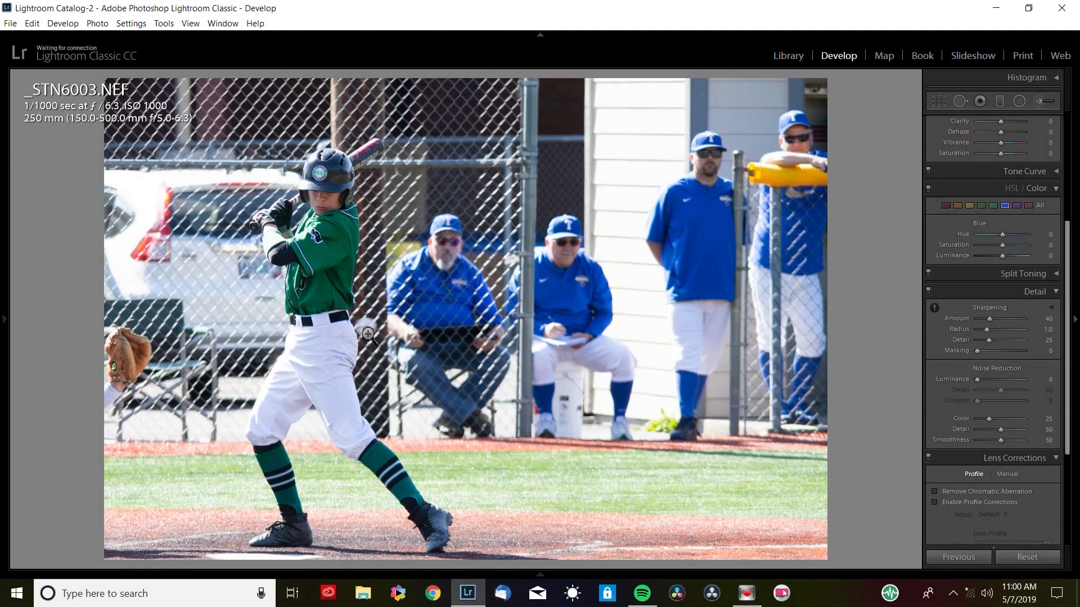
key(r)
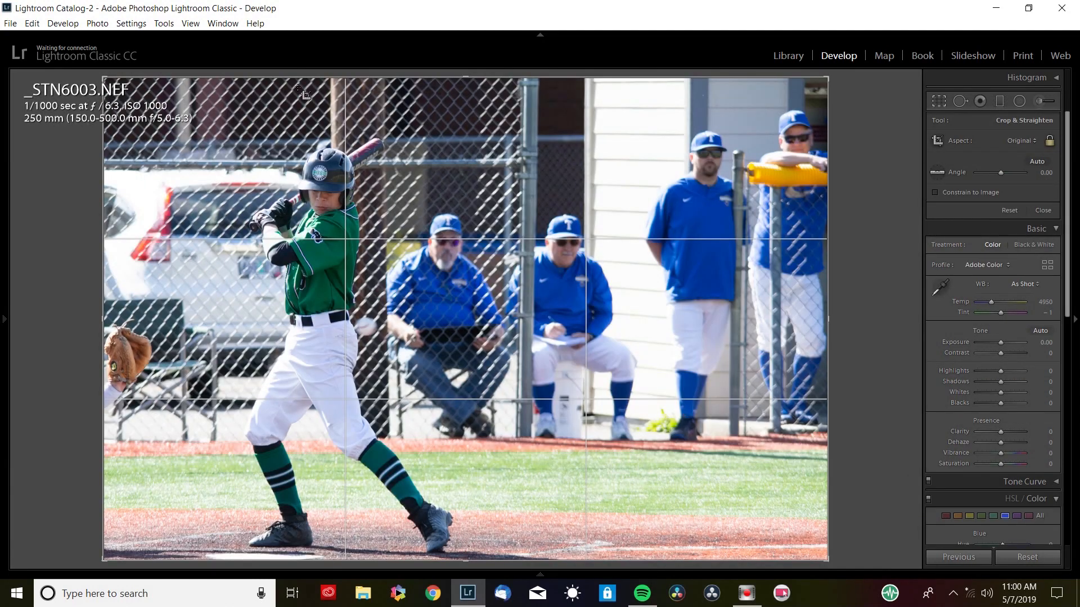
drag(347, 79, 347, 104)
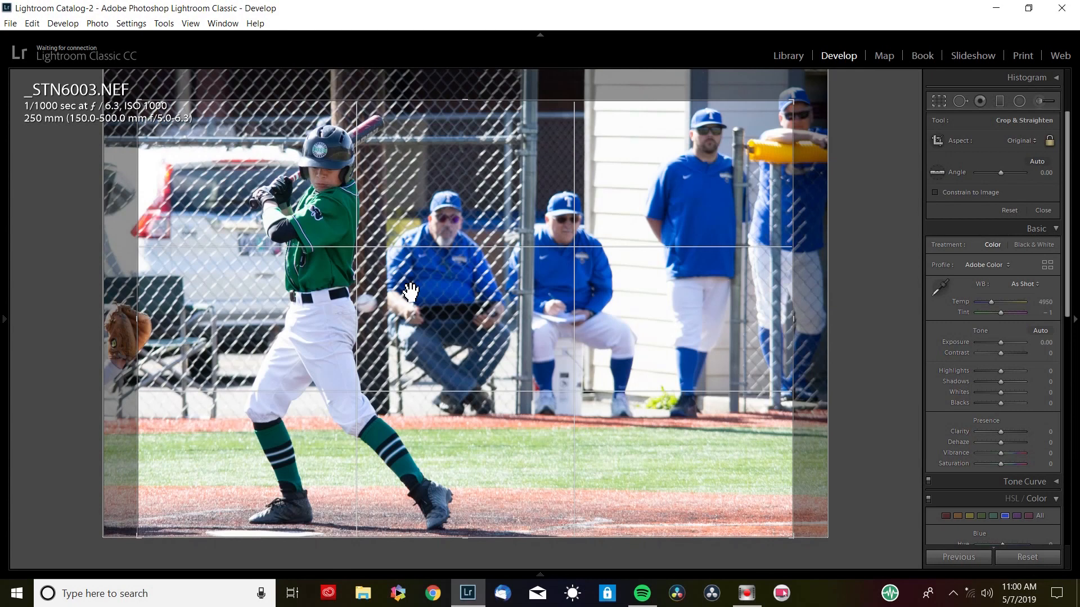
drag(357, 304, 408, 298)
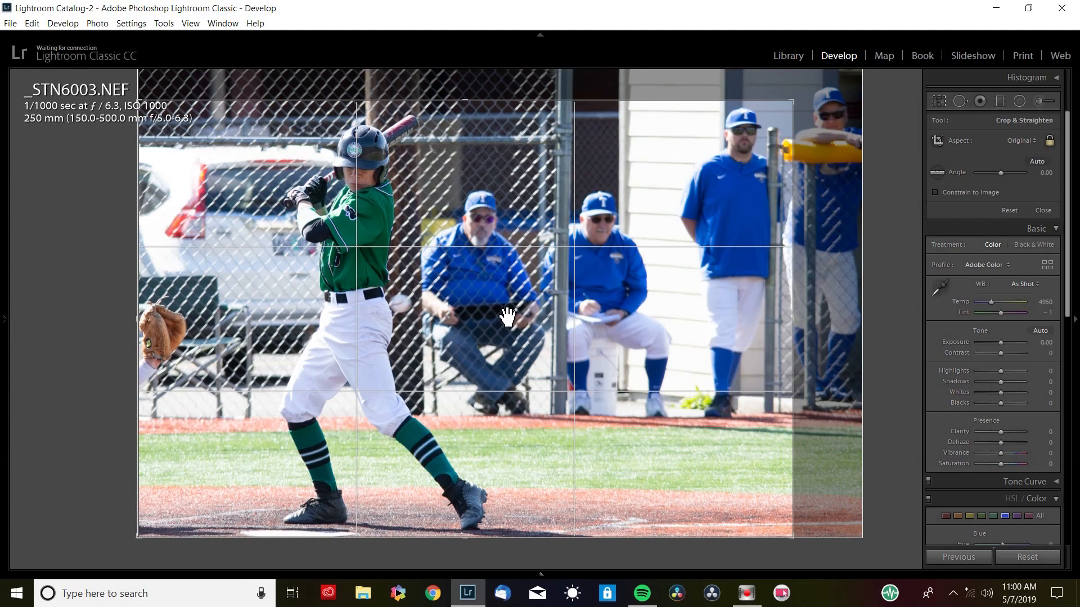
drag(602, 343, 545, 340)
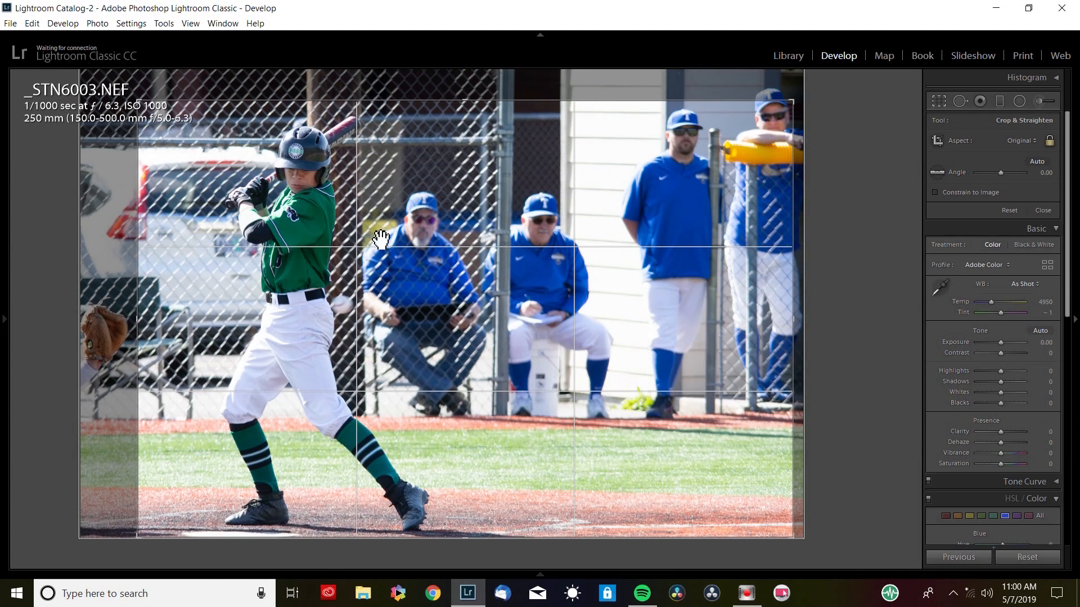
key(ctrl+z)
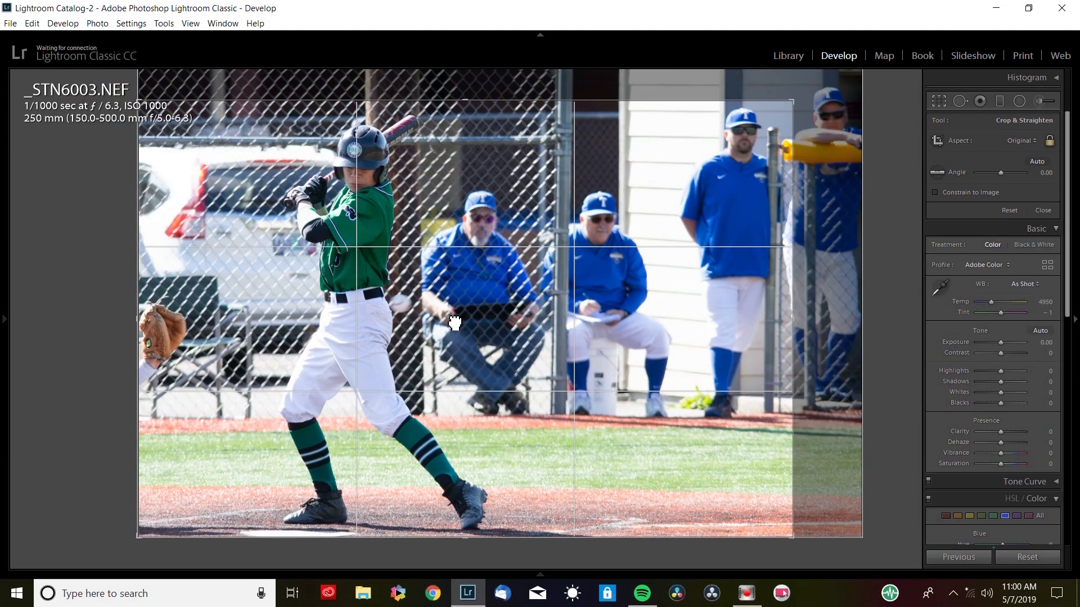
key(Return)
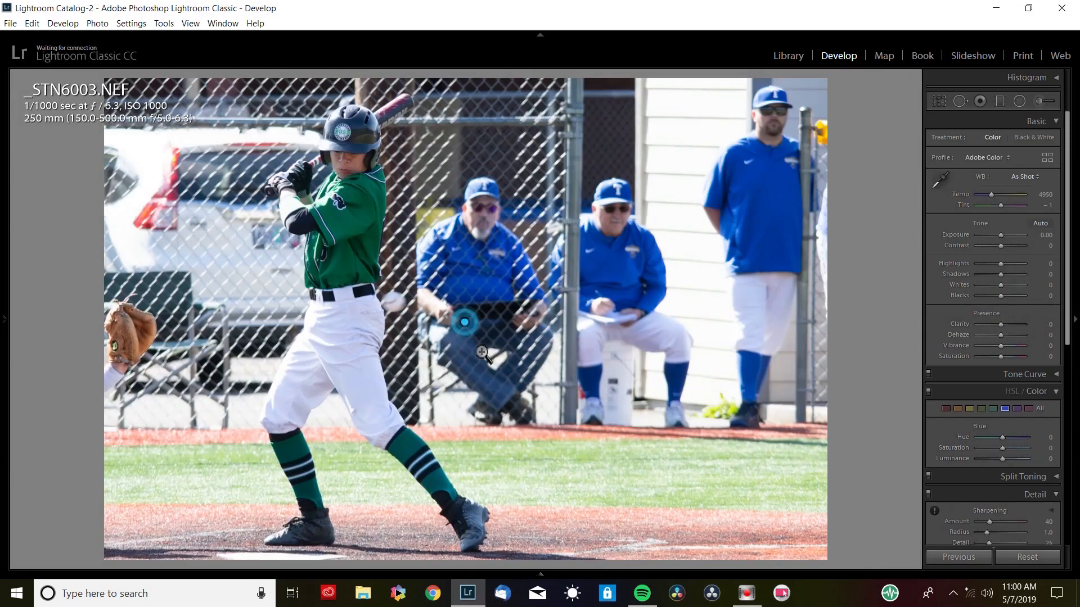
- Set _STN6003.NEF's contrast to +20, clarity to +15, highlights to −40 and shadows to +40
drag(1002, 247, 1006, 247)
drag(999, 325, 1004, 325)
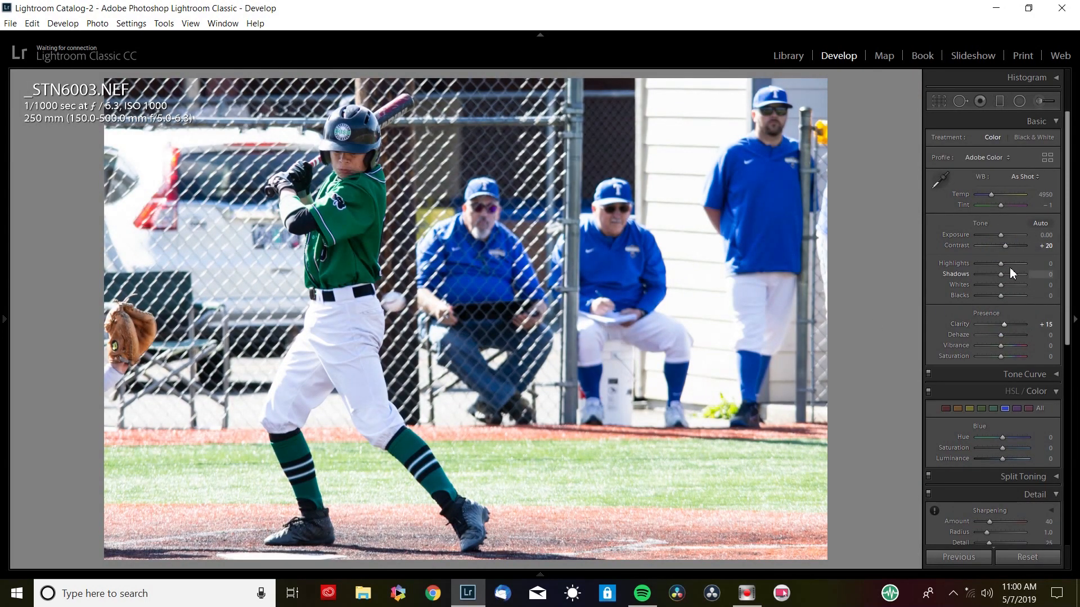
mouse_move(1002, 263)
mouse_down()
mouse_move(989, 268)
mouse_move(1010, 275)
mouse_up()
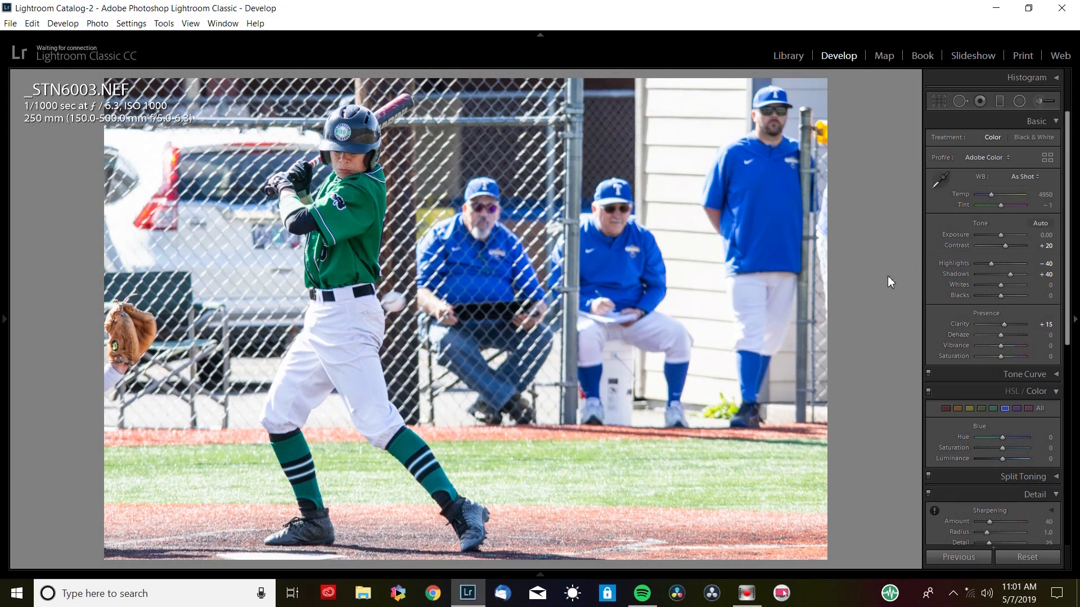
- Move on to _STN6004.NEF and crop it tighter on the helmeted player, cutting into the man wearing number 22
key(Right)
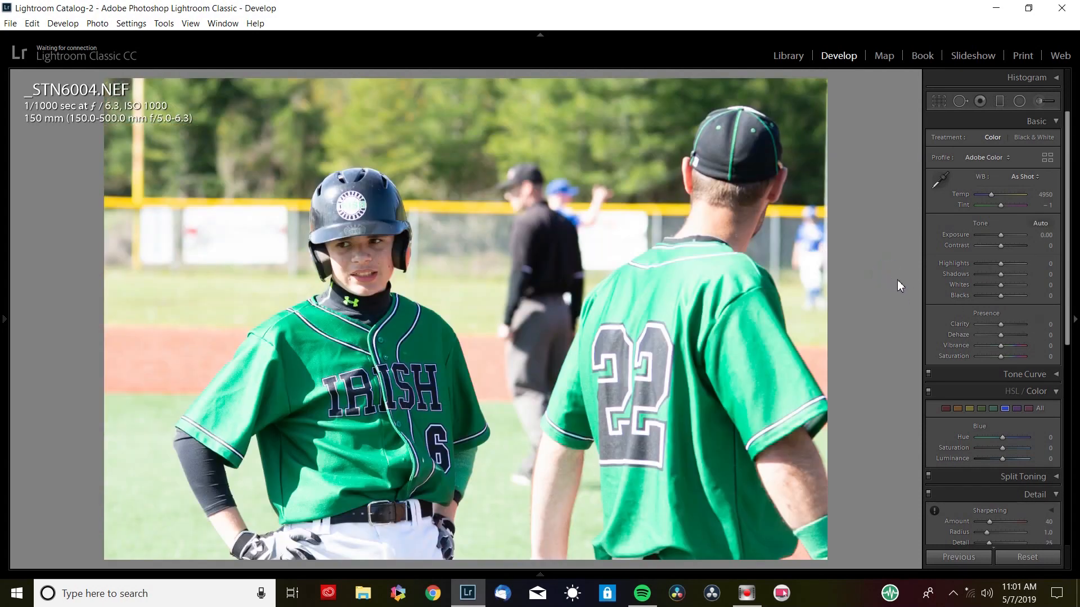
key(r)
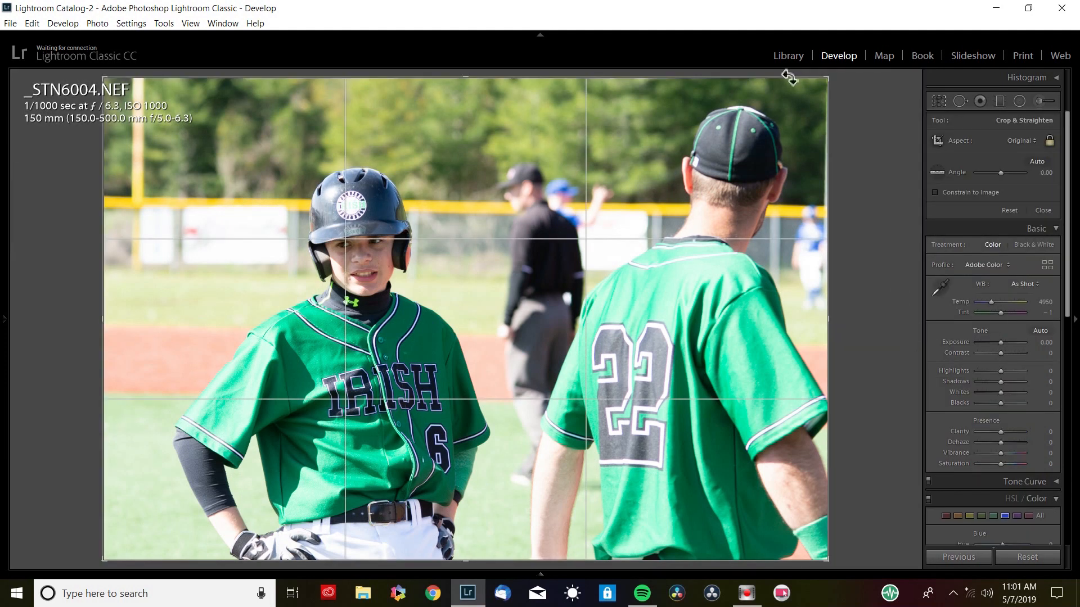
drag(831, 85, 726, 94)
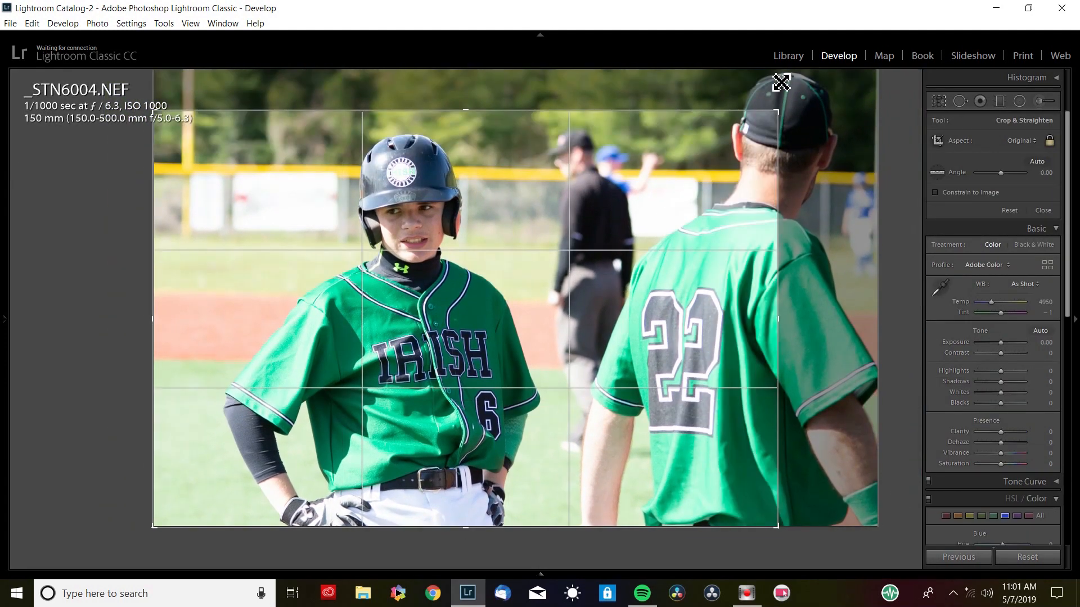
click(589, 301)
key(Return)
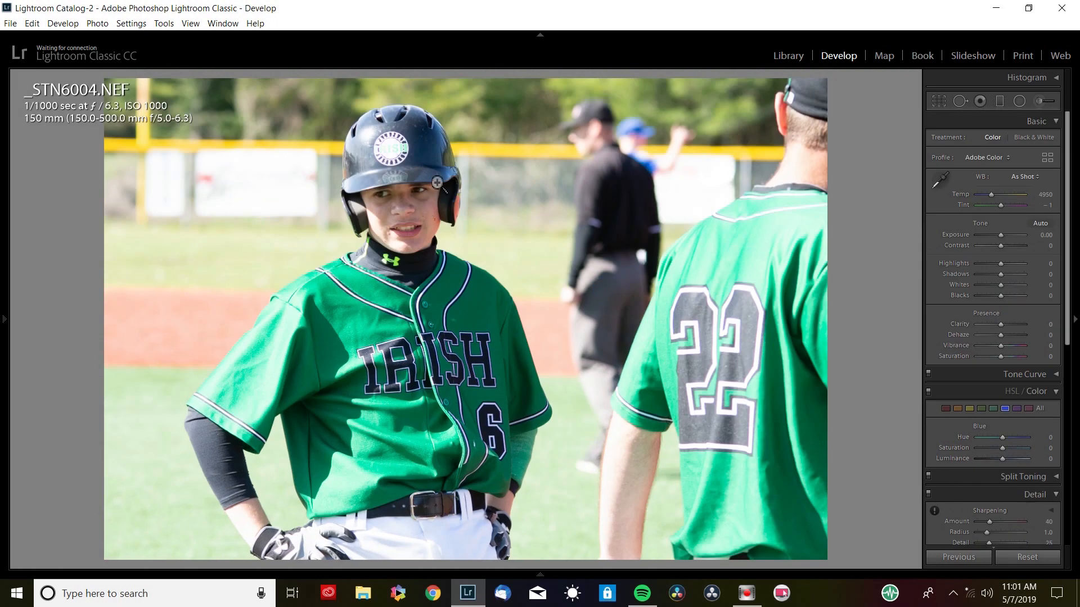
- Set _STN6004.NEF's highlights to −45, contrast to +15 and clarity to +15, and enable its lens profile corrections
drag(1001, 265, 1002, 246)
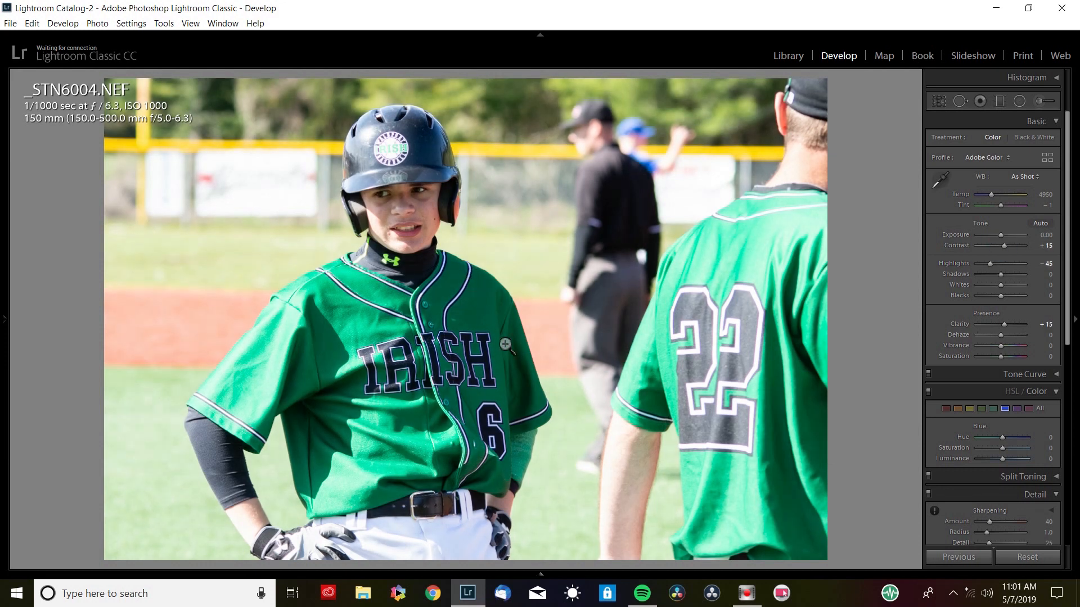
drag(1066, 292, 1066, 405)
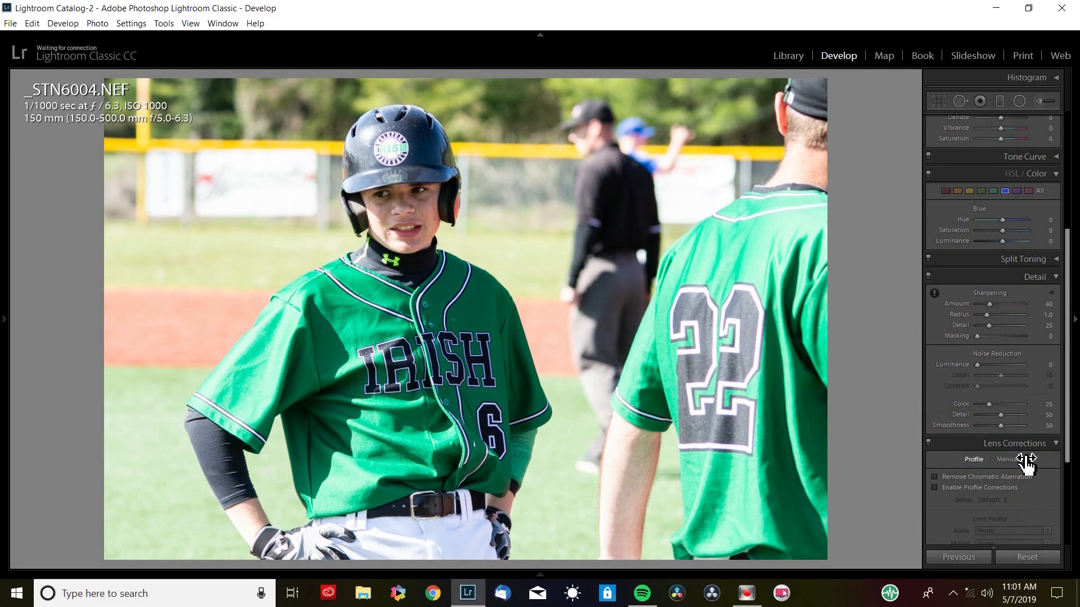
click(976, 486)
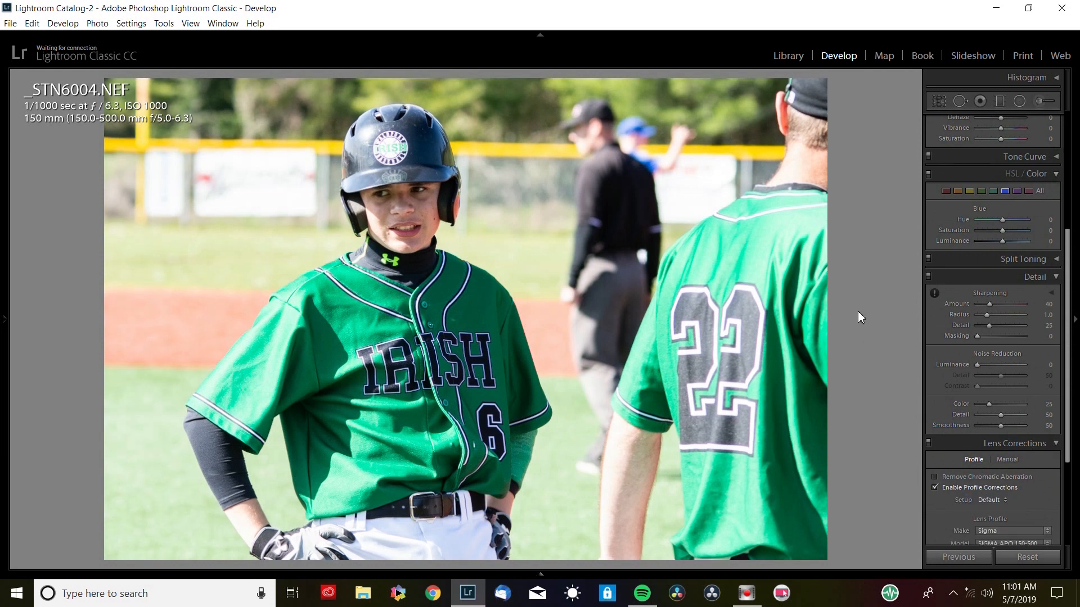
- Browse further along the filtered five-star photos and open _STN6235.NEF, the shot of pitcher number 24 on the mound
click(540, 574)
mouse_move(524, 571)
drag(429, 566, 1001, 568)
click(735, 545)
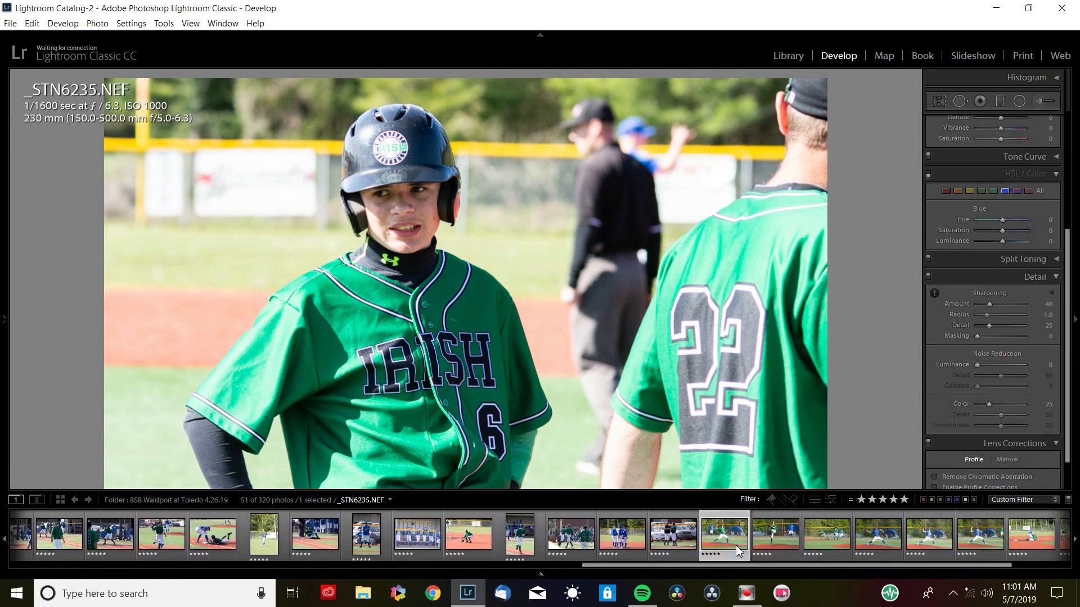
key(Left)
click(732, 540)
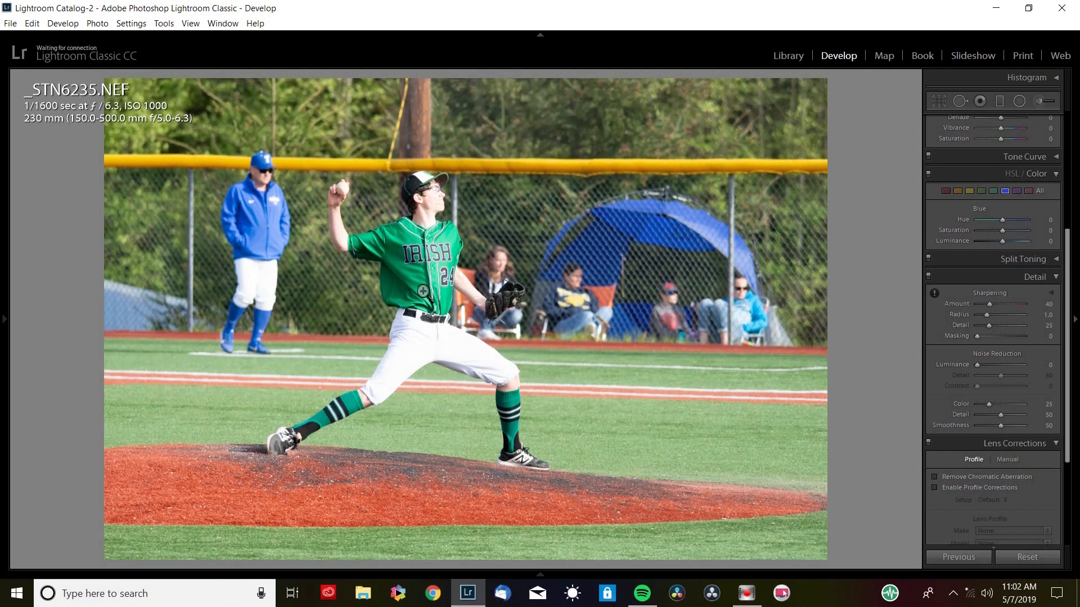
- Crop _STN6235.NEF tighter around the pitcher, keeping the coach in blue and trimming the treetops and lower mound
key(r)
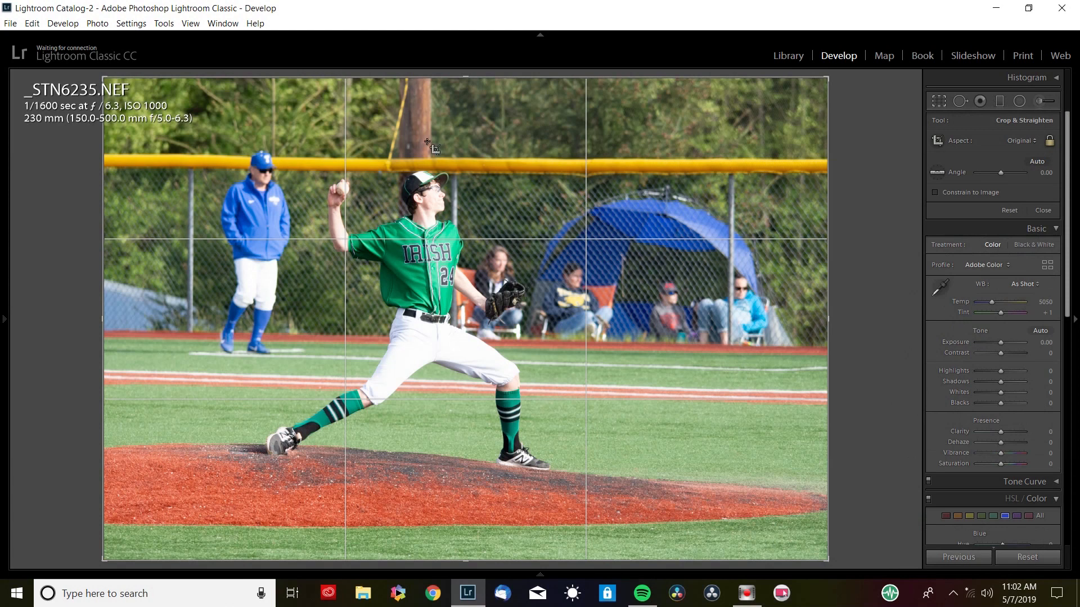
drag(467, 77, 468, 128)
drag(576, 286, 585, 340)
drag(754, 321, 646, 345)
double_click(634, 335)
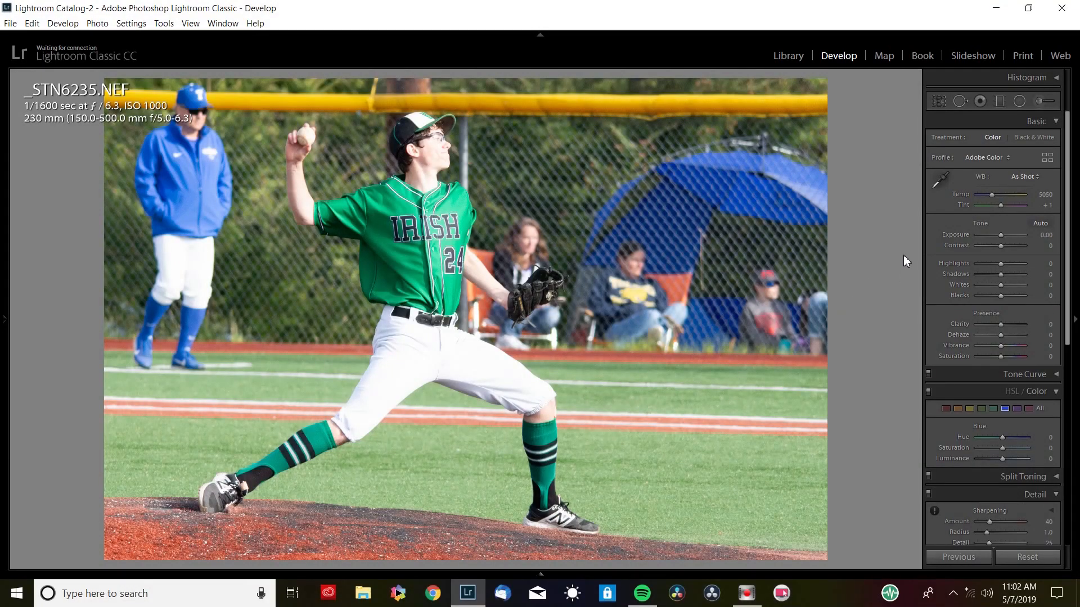
- Set _STN6235.NEF's highlights to −100, contrast to +17 and clarity to +15, and inspect the pitcher's face up close
drag(1001, 264, 968, 269)
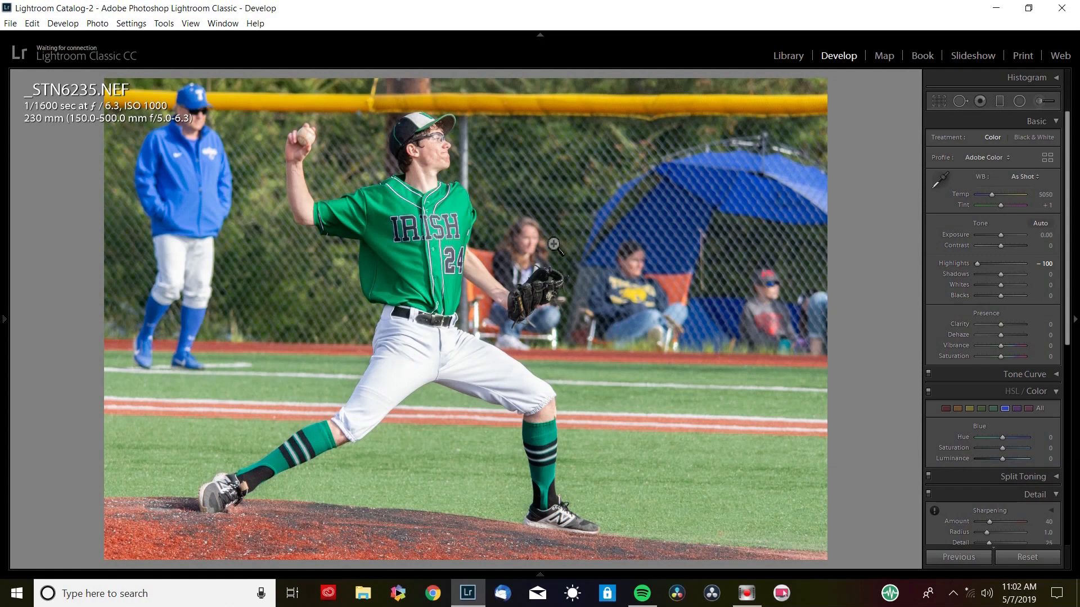
drag(999, 245, 1004, 246)
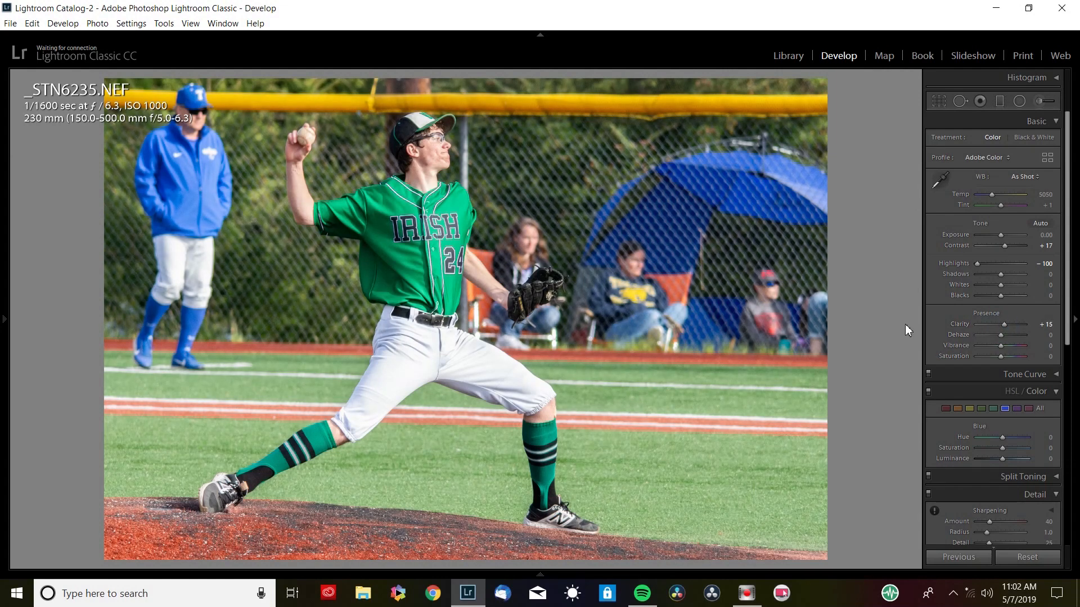
click(486, 174)
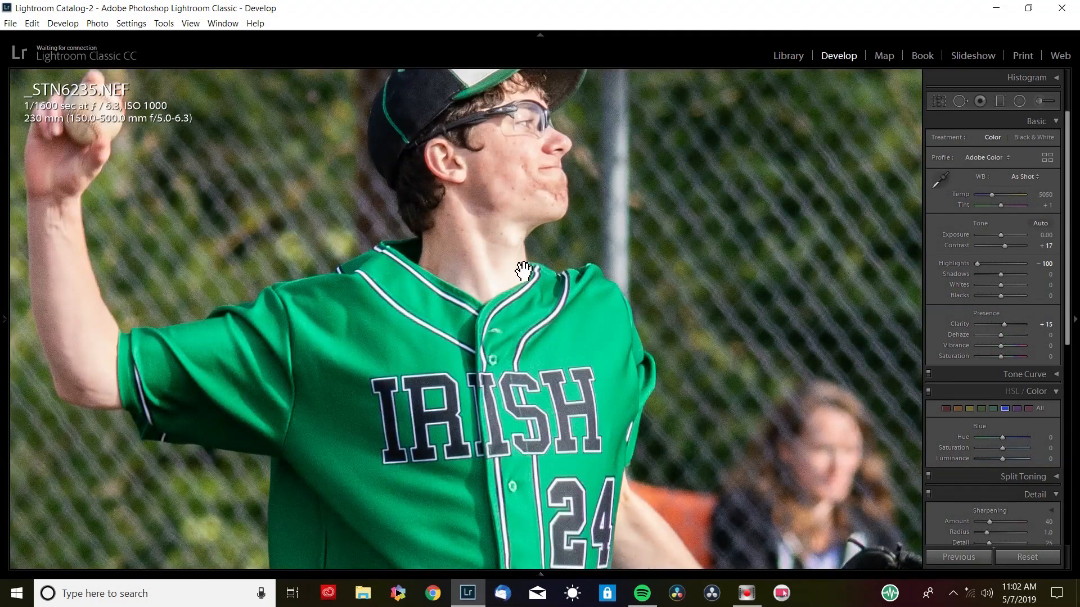
click(524, 270)
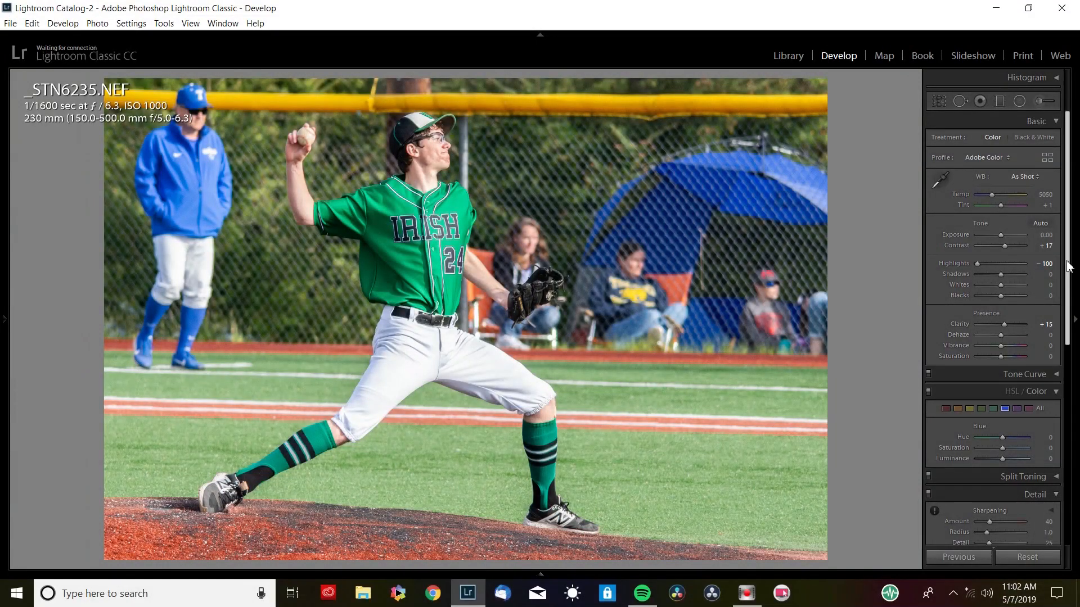
- Enable lens profile corrections on _STN6235.NEF, switching them off and on again to compare the effect
scroll(1068, 258, down, 6)
click(990, 372)
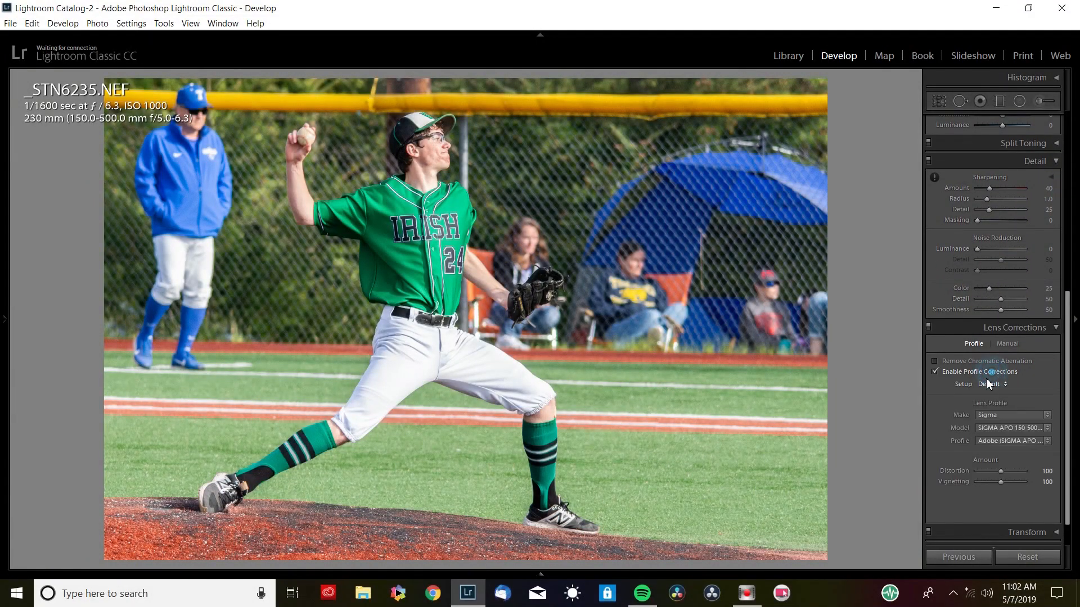
click(959, 372)
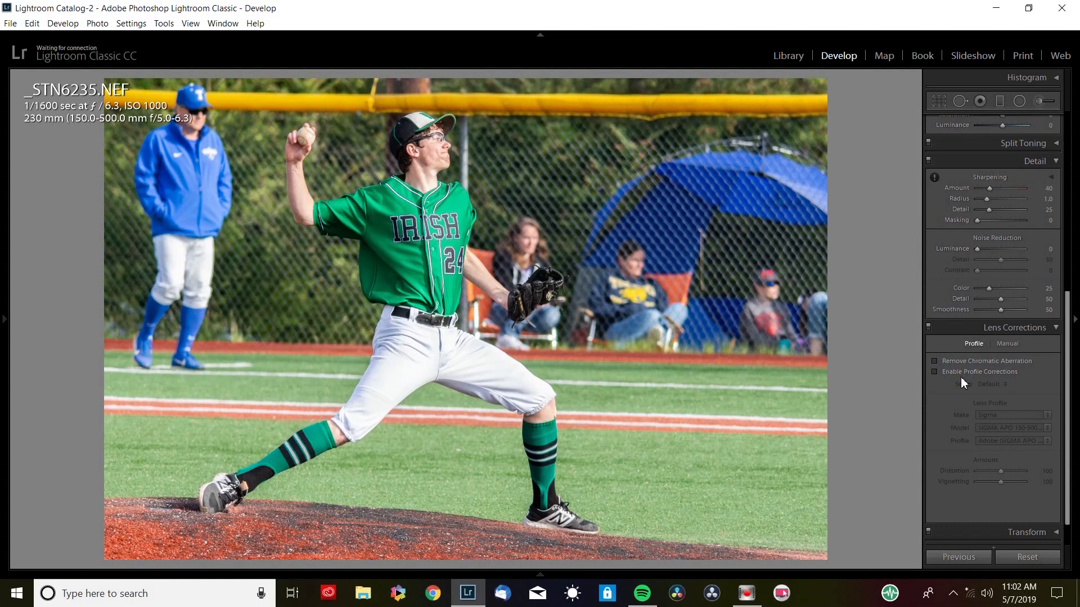
click(962, 374)
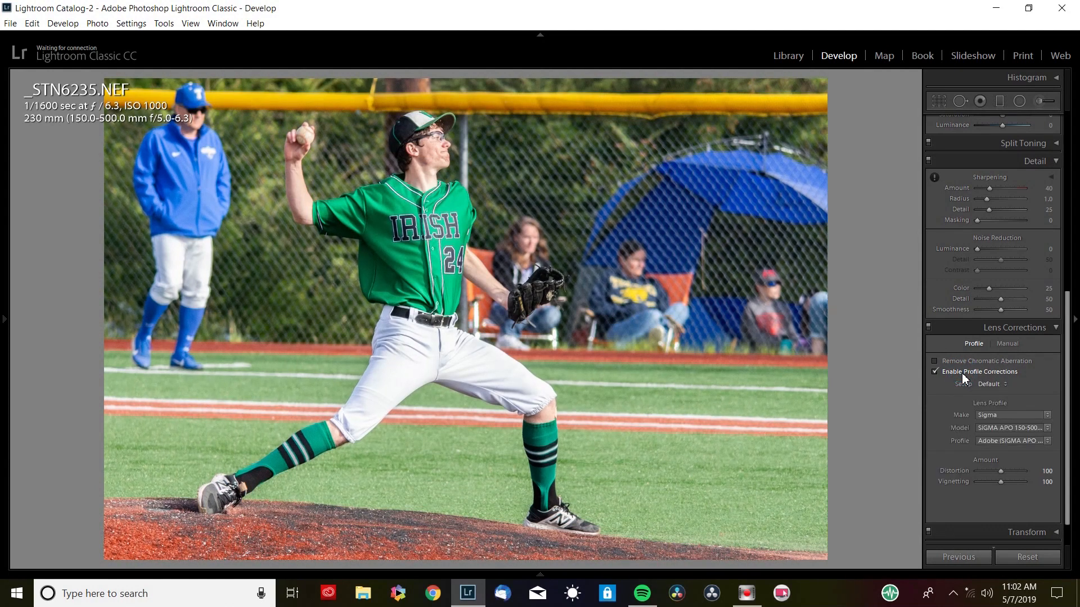
scroll(1071, 385, up, 5)
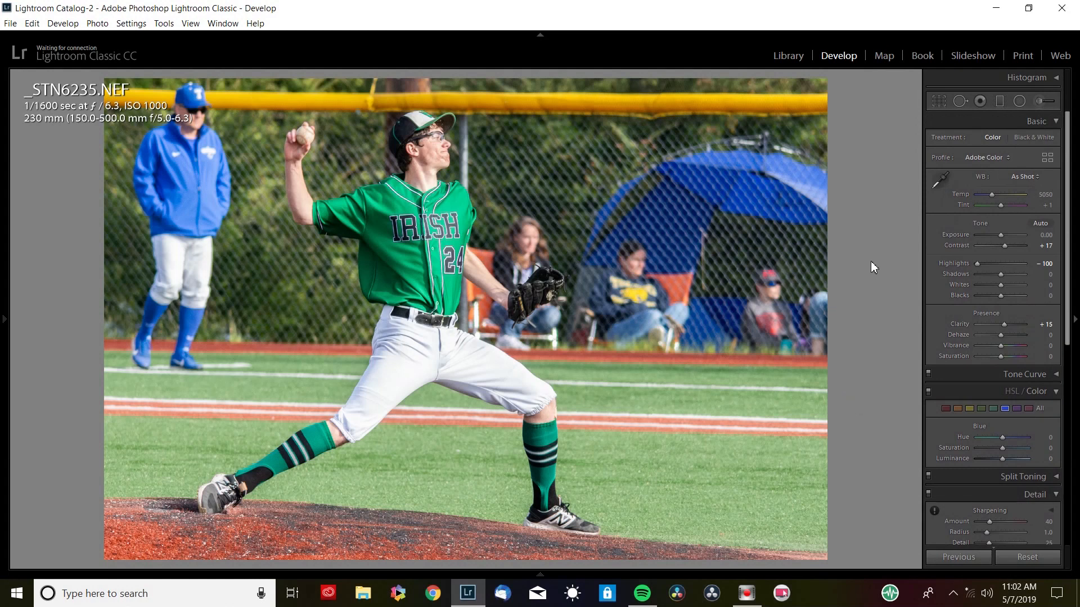
- Set _STN6235.NEF's green saturation to +16 and orange saturation to +18, trying +100 on each color first
scroll(1000, 295, down, 3)
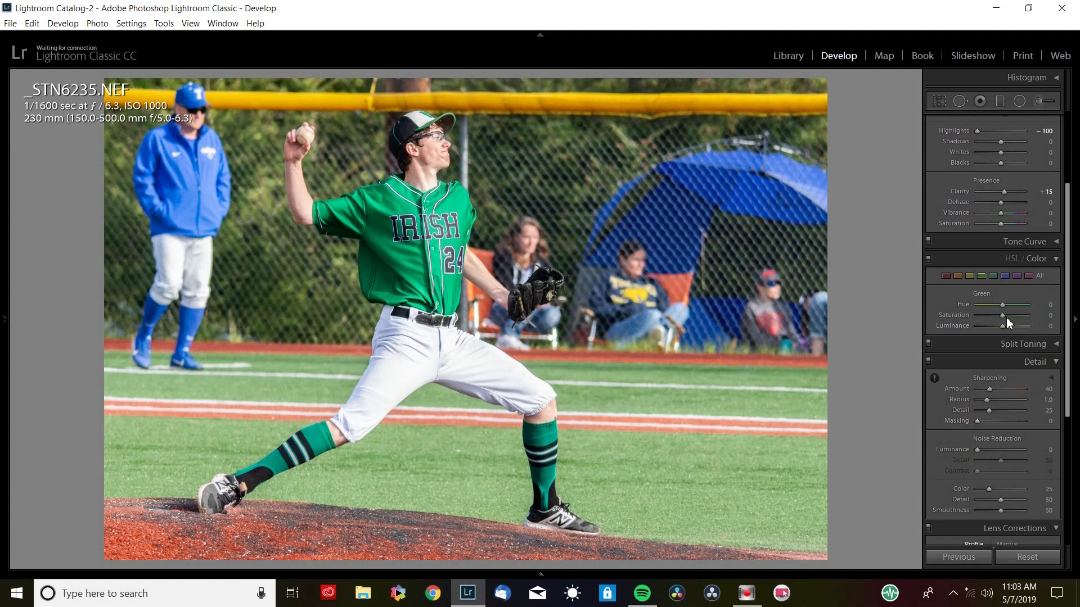
drag(1003, 316, 1055, 326)
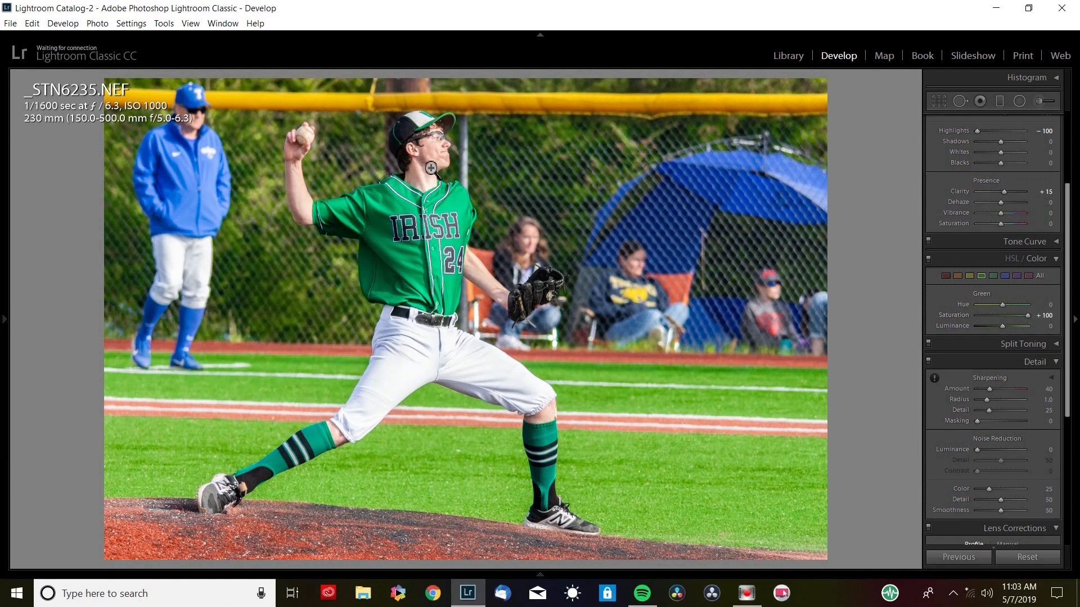
drag(1026, 316, 1001, 316)
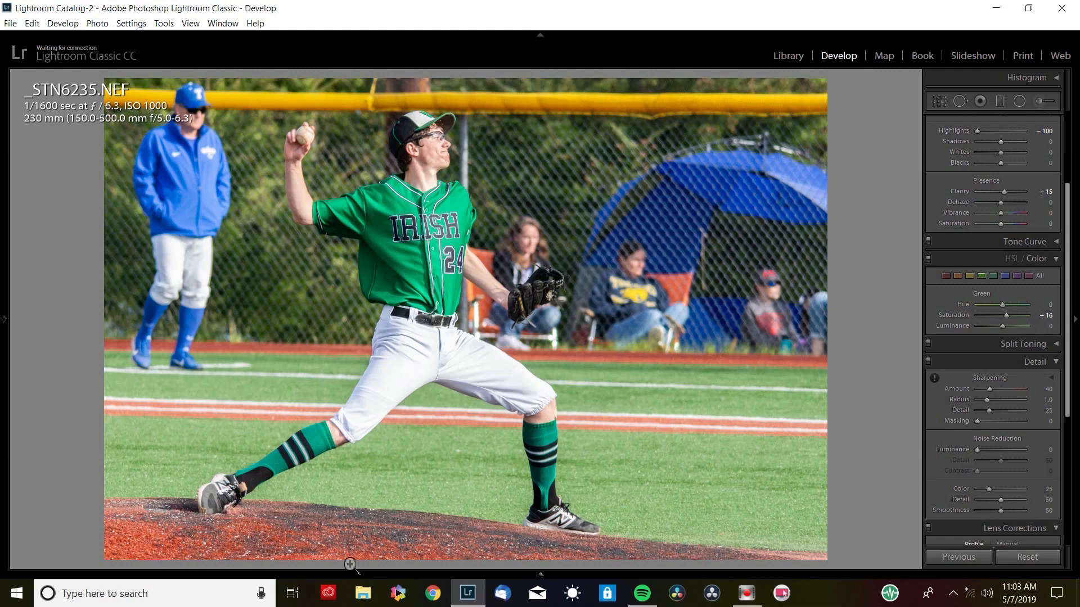
click(958, 276)
drag(1002, 316, 1038, 319)
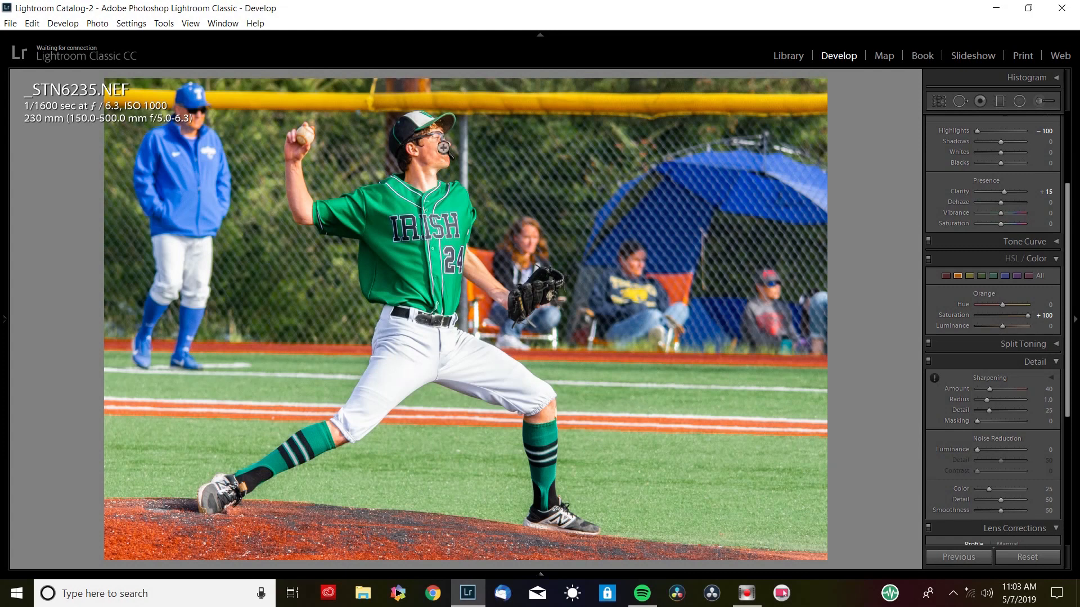
drag(1028, 316, 1007, 317)
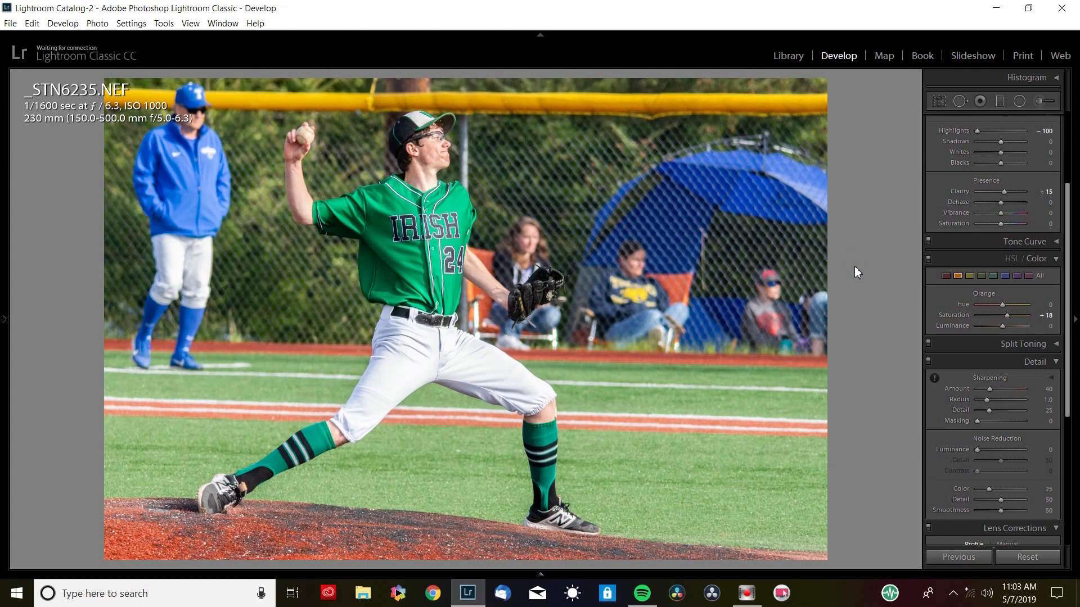
- Move on to _STN6245.NEF, straighten it by 1.09 and crop it with an unlocked aspect ratio to a wide strip containing the ball and three players
key(Right)
key(Right)
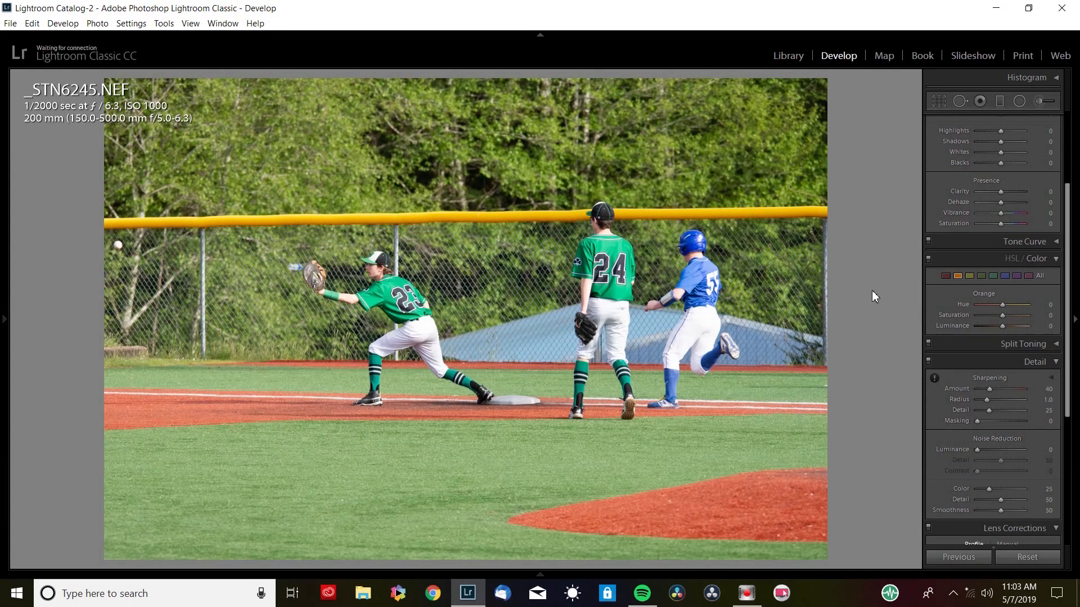
key(r)
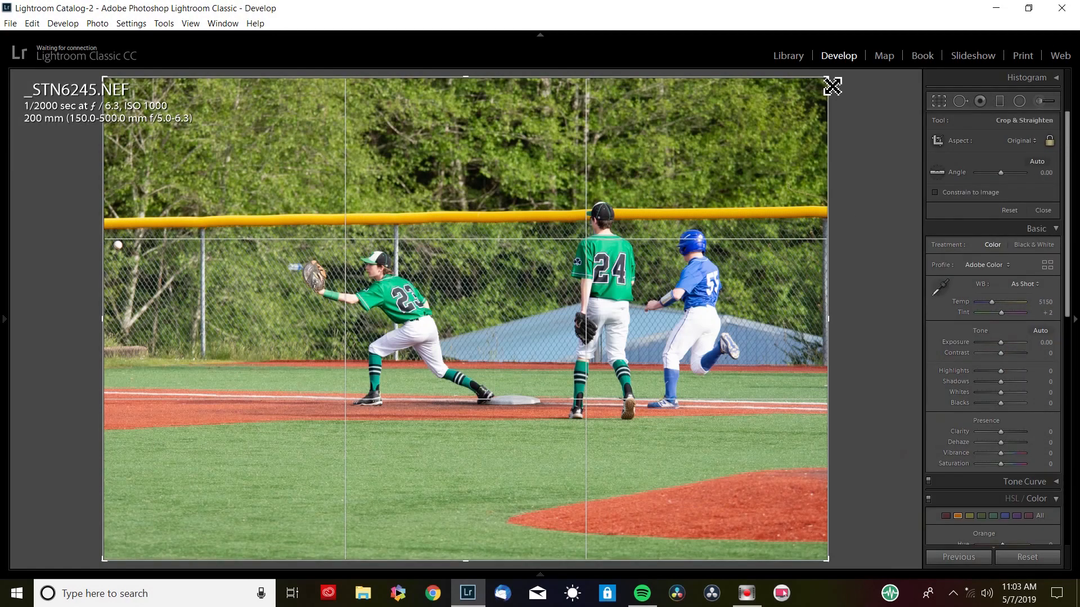
drag(832, 86, 801, 108)
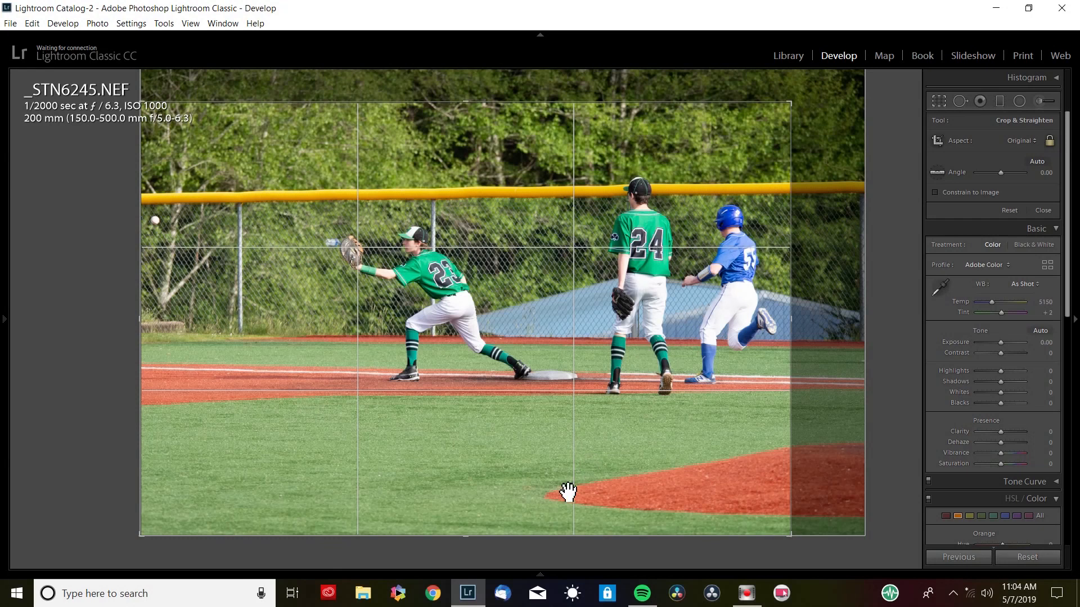
click(1050, 142)
drag(467, 536, 468, 416)
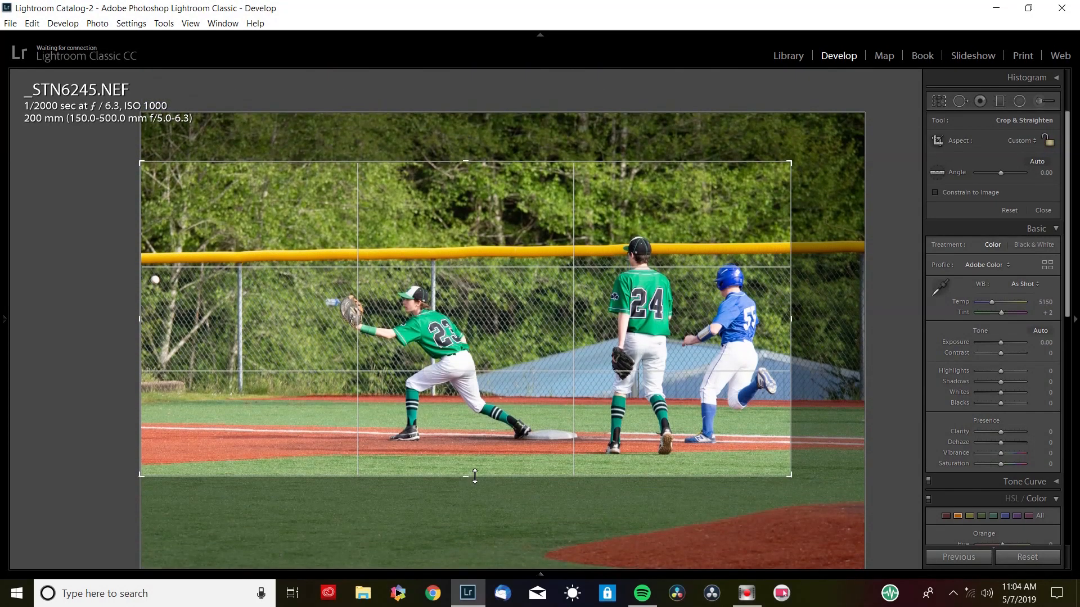
drag(466, 162, 460, 186)
drag(898, 331, 897, 338)
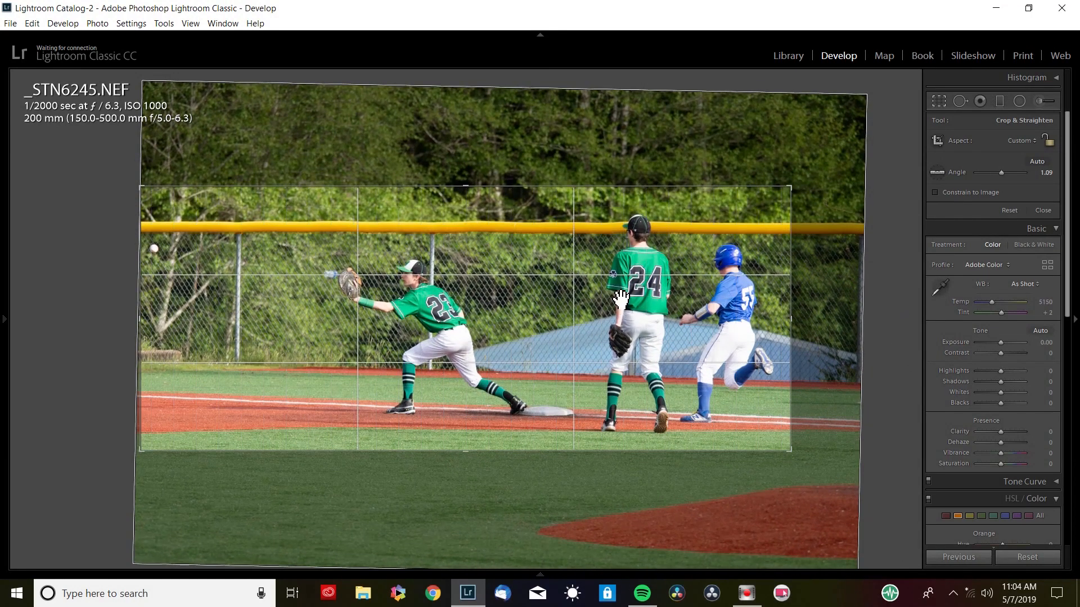
drag(579, 332, 654, 325)
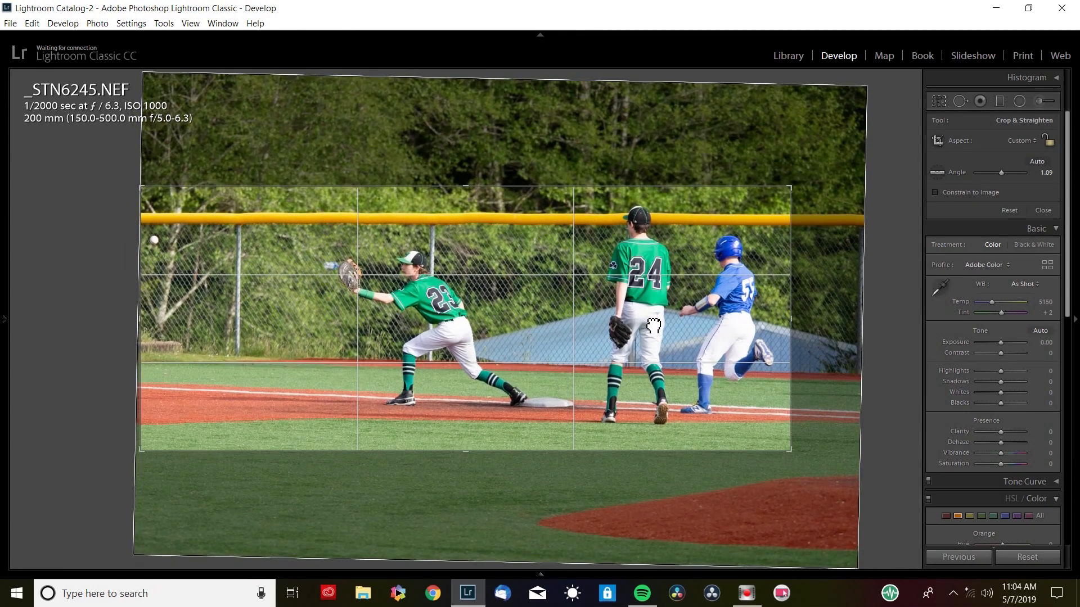
double_click(602, 317)
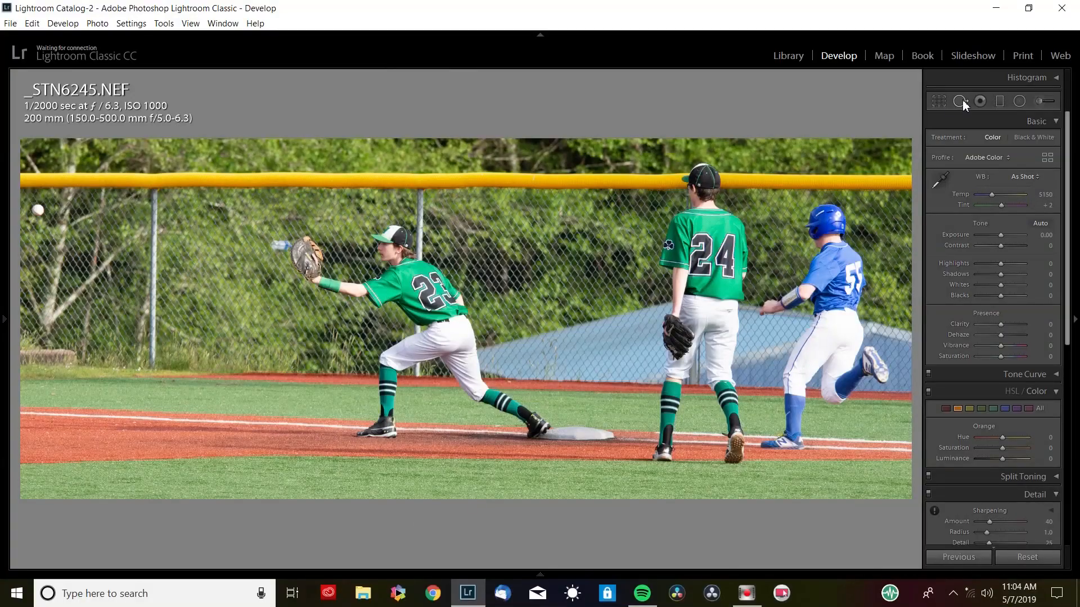
- Heal away the blue object beside the fielder's glove in _STN6245.NEF, sampling from the fence area near the grass
click(962, 101)
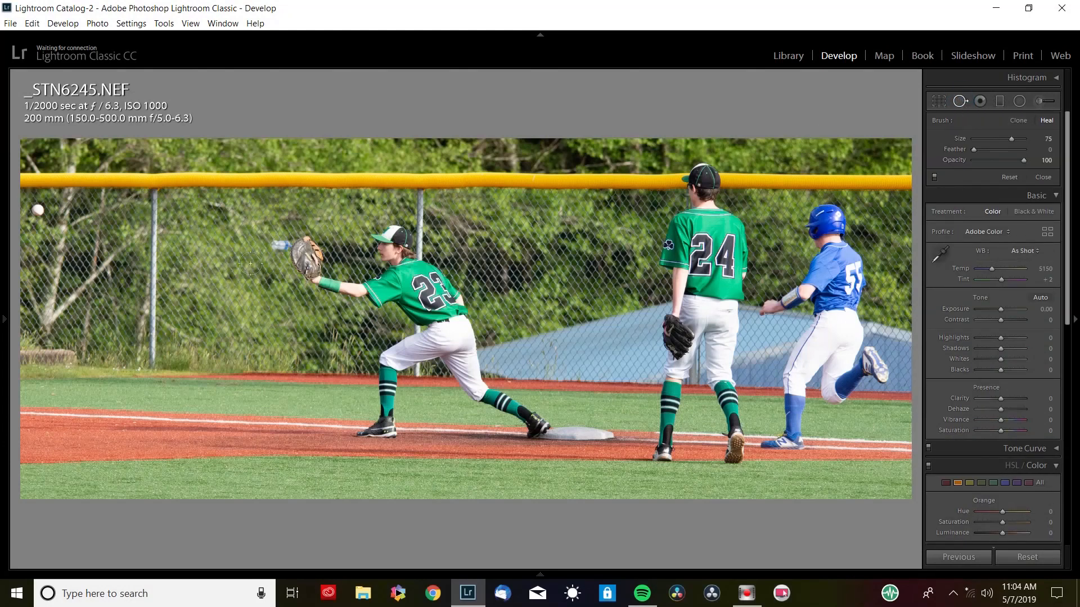
click(275, 241)
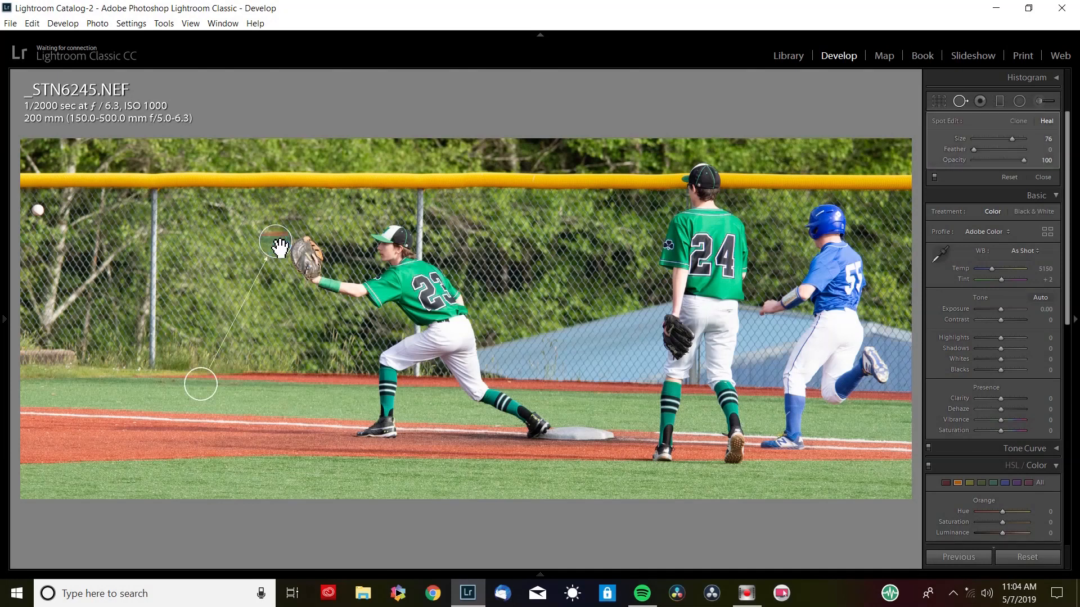
drag(201, 384, 200, 343)
click(962, 101)
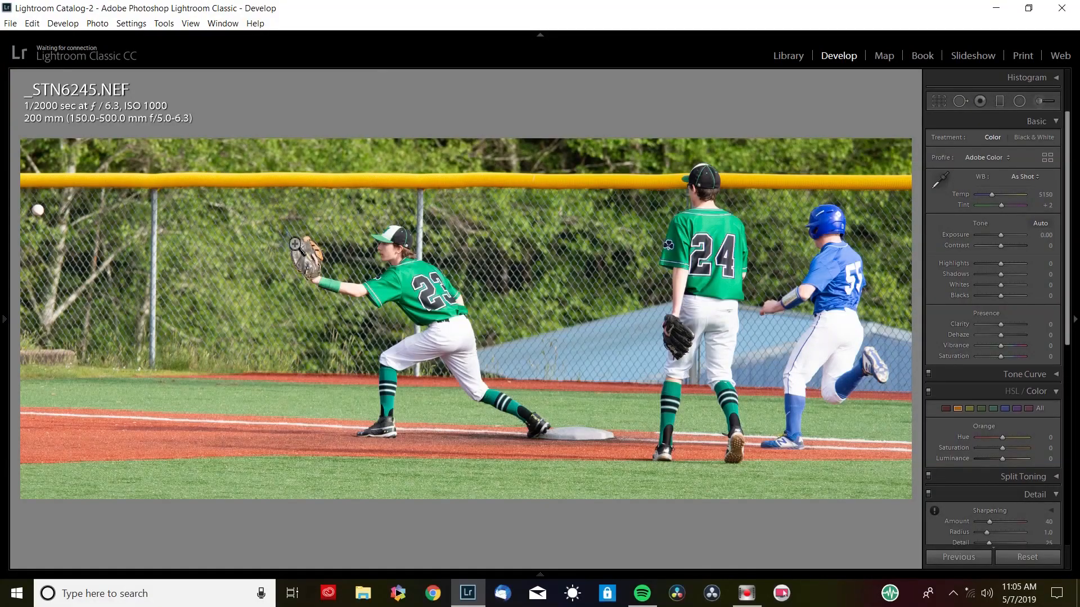
- Compare the blue-jersey pitcher shots _STN6251.NEF, _STN6254.NEF and _STN6257.NEF, and return to _STN6251.NEF
key(Right)
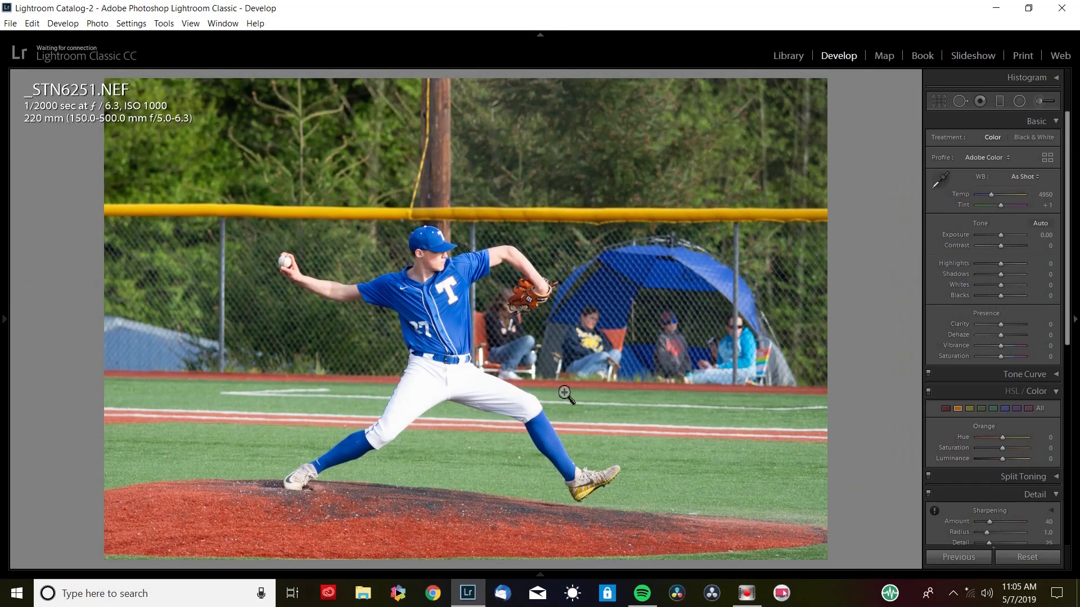
click(448, 277)
click(449, 275)
key(Right)
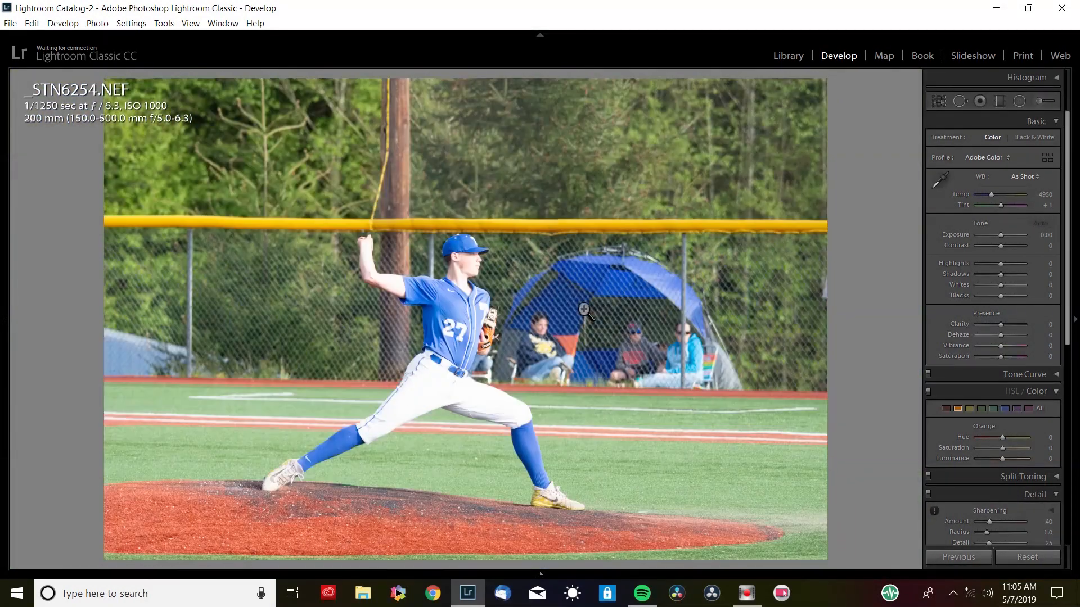
key(Right)
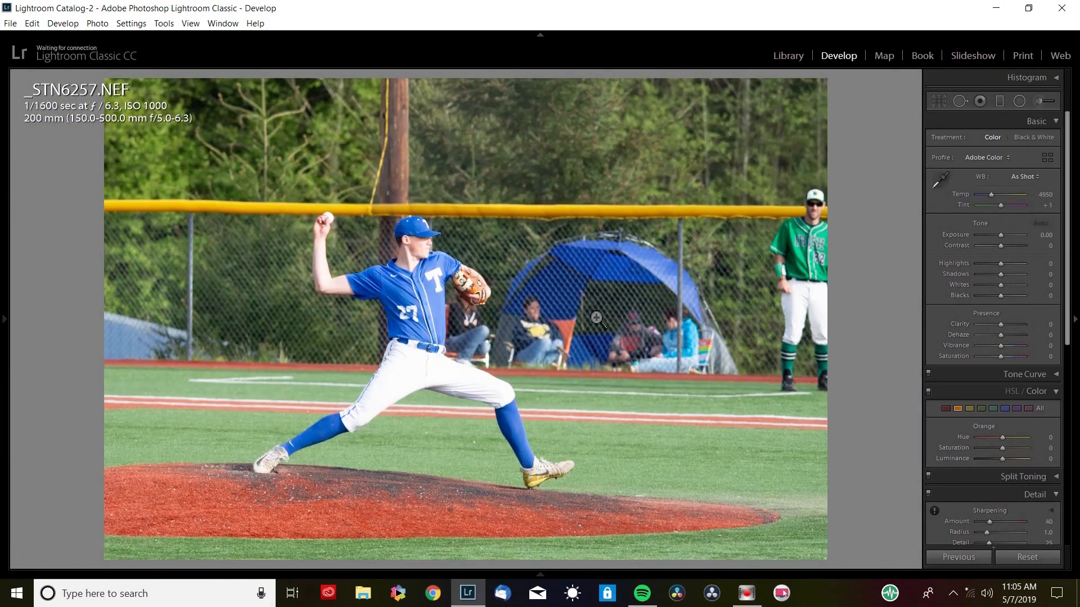
key(Left)
key(Left)
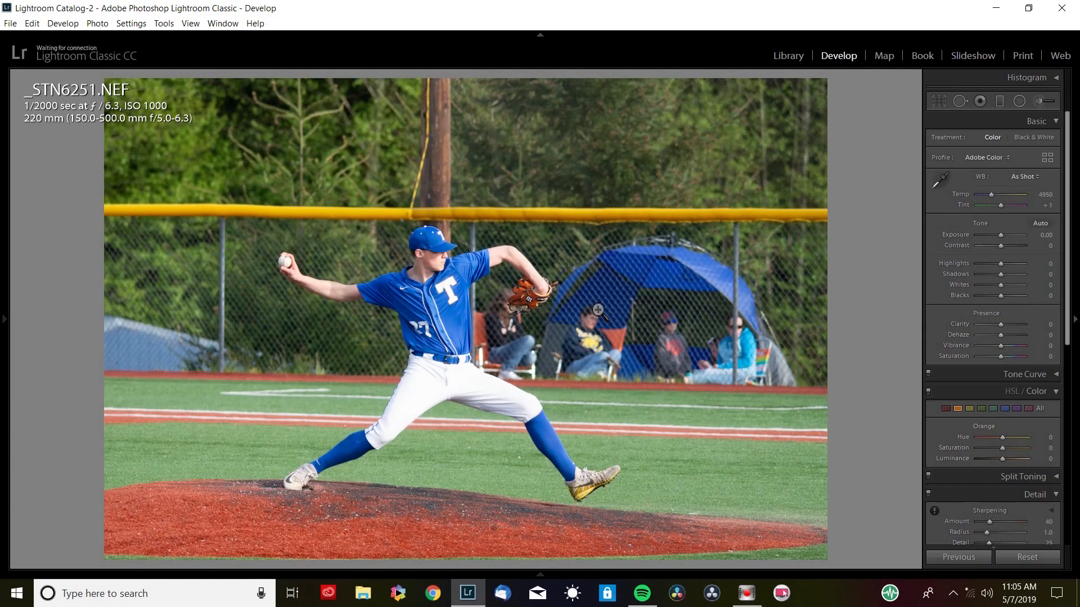
- Crop _STN6251.NEF tighter around the pitcher, trimming the treetops and keeping the ball and both feet in frame
key(r)
drag(467, 80, 466, 149)
drag(624, 329, 610, 351)
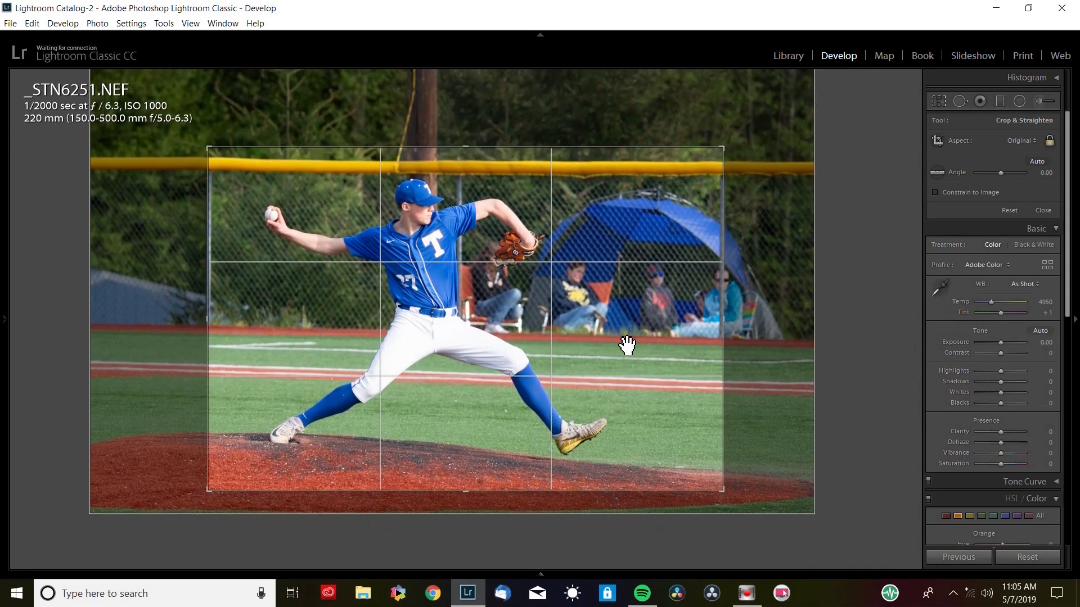
key(Return)
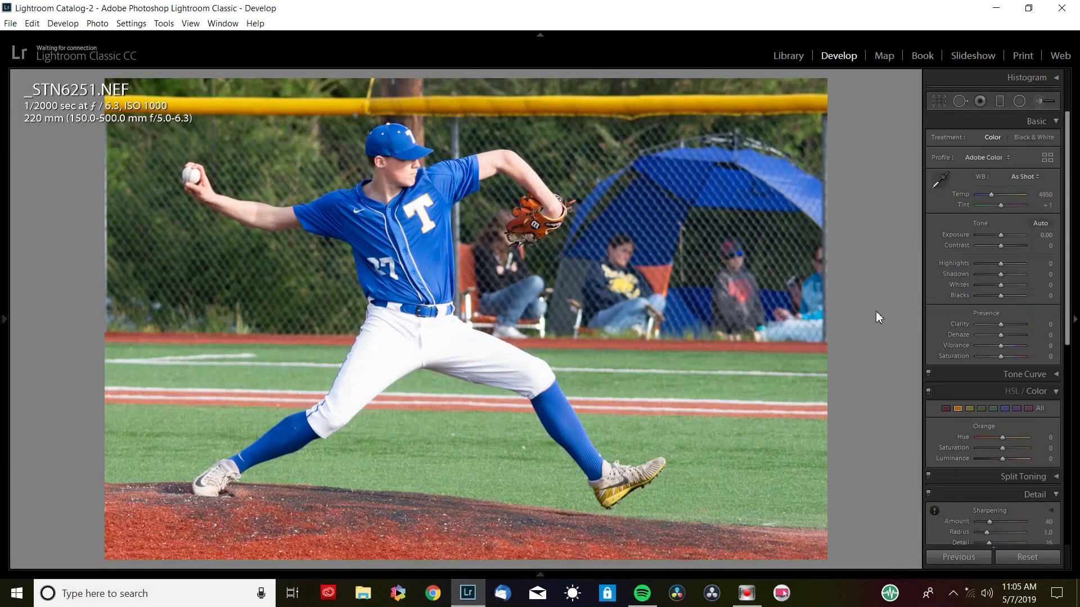
- Set _STN6251.NEF's contrast to +24 and clarity to +17, and lower its highlights
drag(1001, 245, 1007, 245)
drag(1001, 325, 1004, 325)
drag(1000, 264, 991, 263)
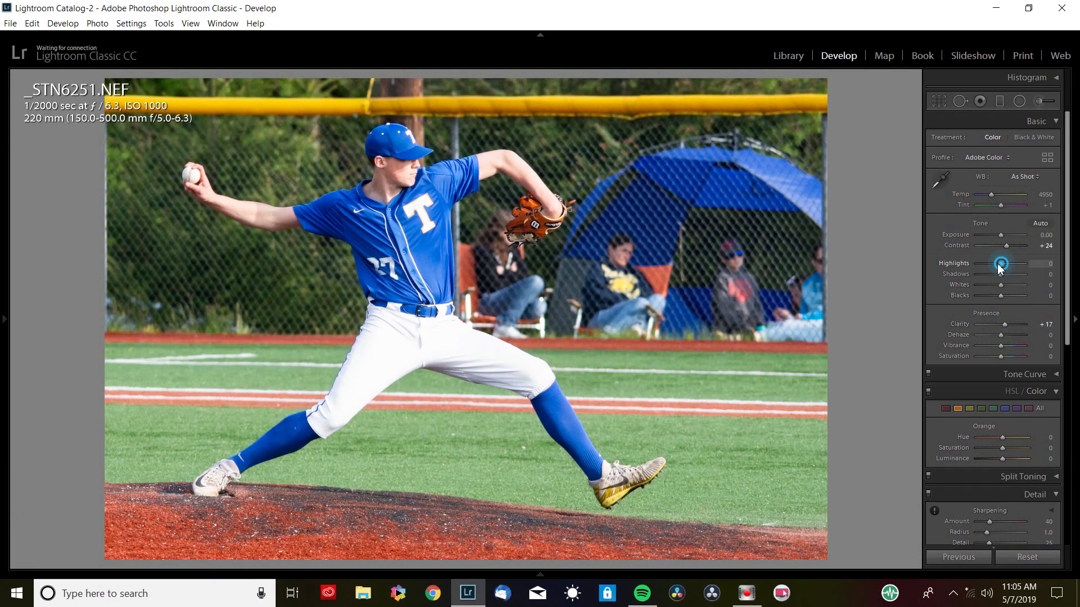
scroll(1071, 235, down, 5)
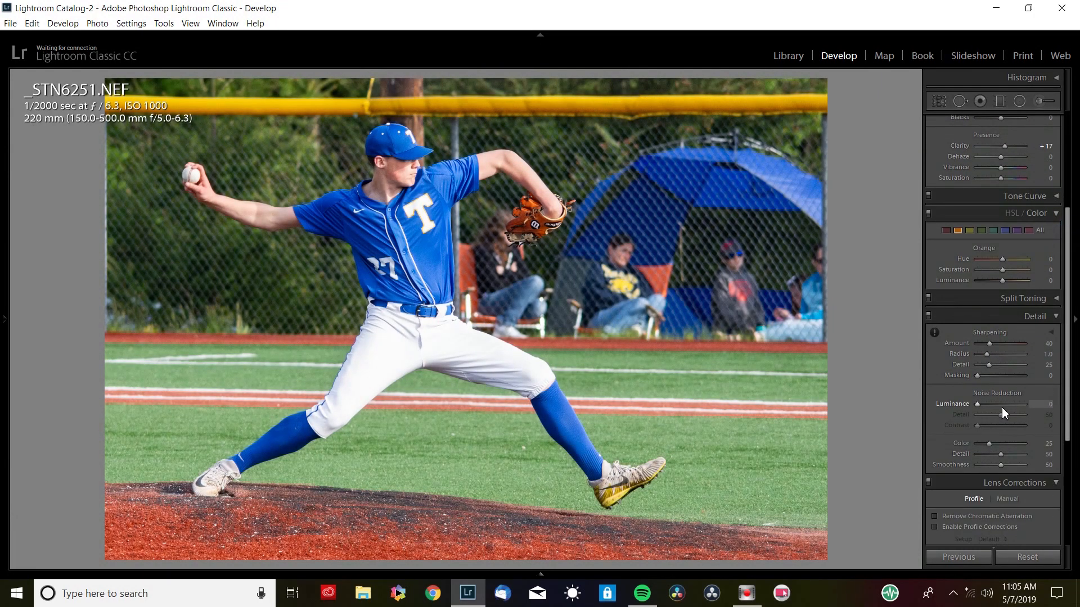
- Enable lens profile corrections on _STN6251.NEF and set its blue saturation to +49
click(963, 527)
click(870, 348)
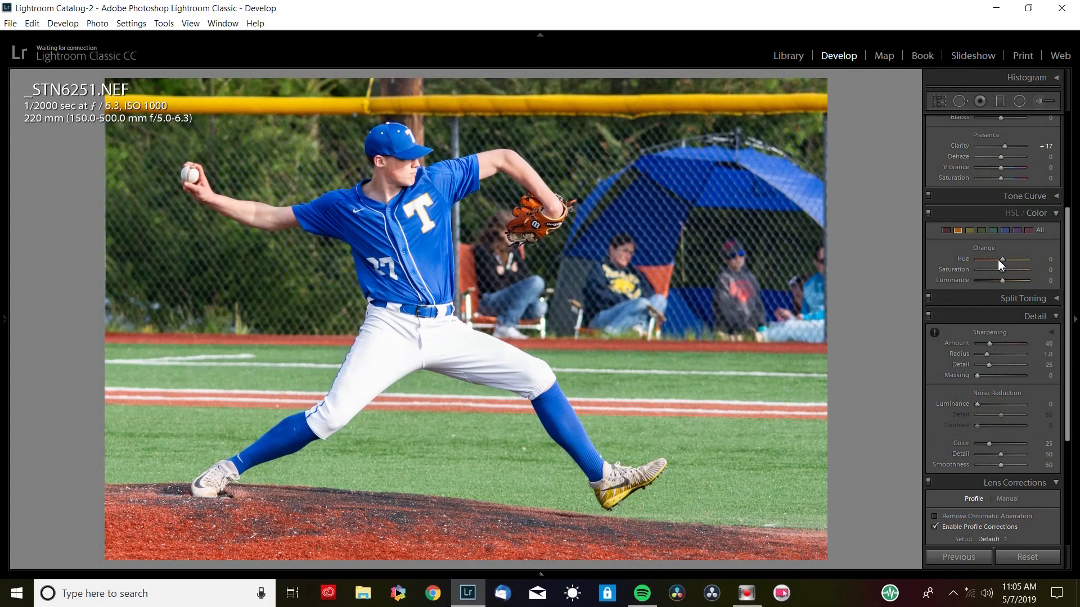
click(1004, 231)
drag(1008, 272, 1016, 271)
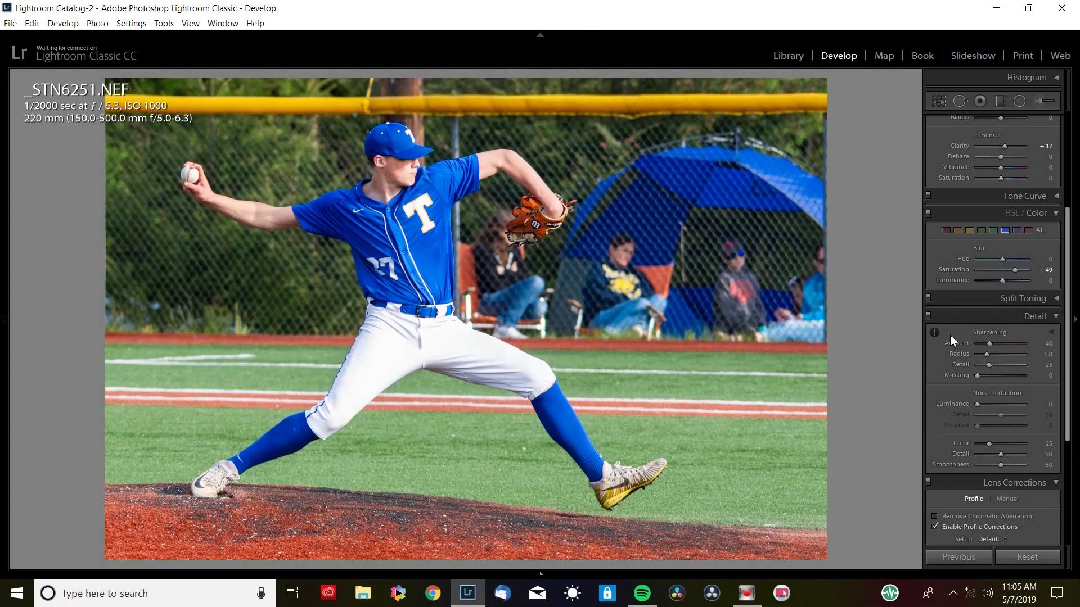
- Try a different red saturation on _STN6251.NEF and reset it to 0
click(948, 232)
drag(1003, 270, 1024, 271)
drag(1008, 267, 1003, 266)
click(1047, 271)
text(0)
- Fine-tune the orange color range of _STN6251.NEF and move on to _STN6271.NEF
click(958, 230)
drag(1010, 274, 1010, 275)
key(Right)
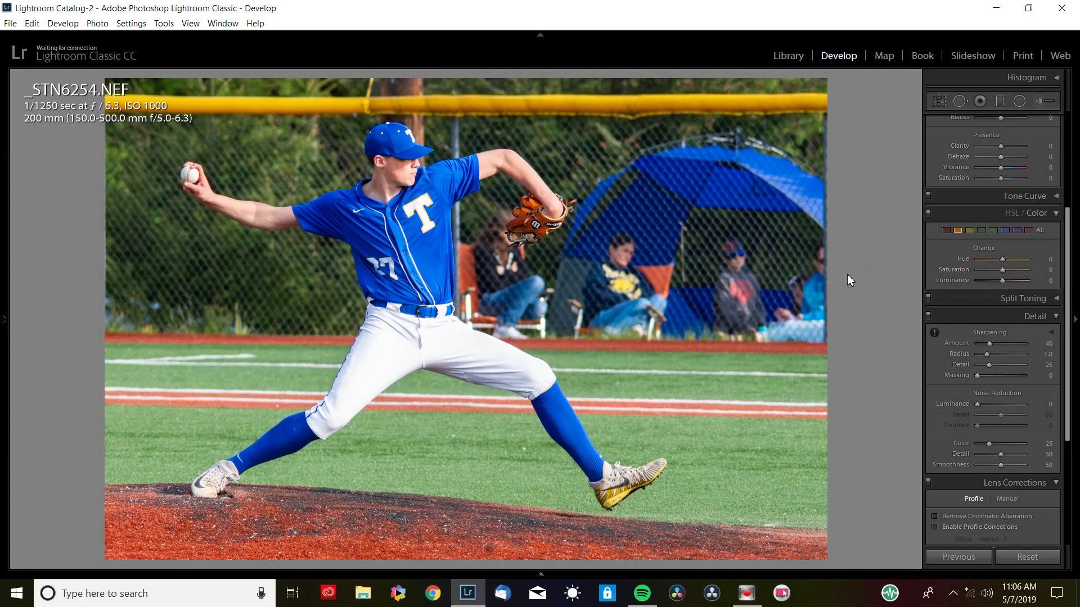
key(Right)
key(Right)
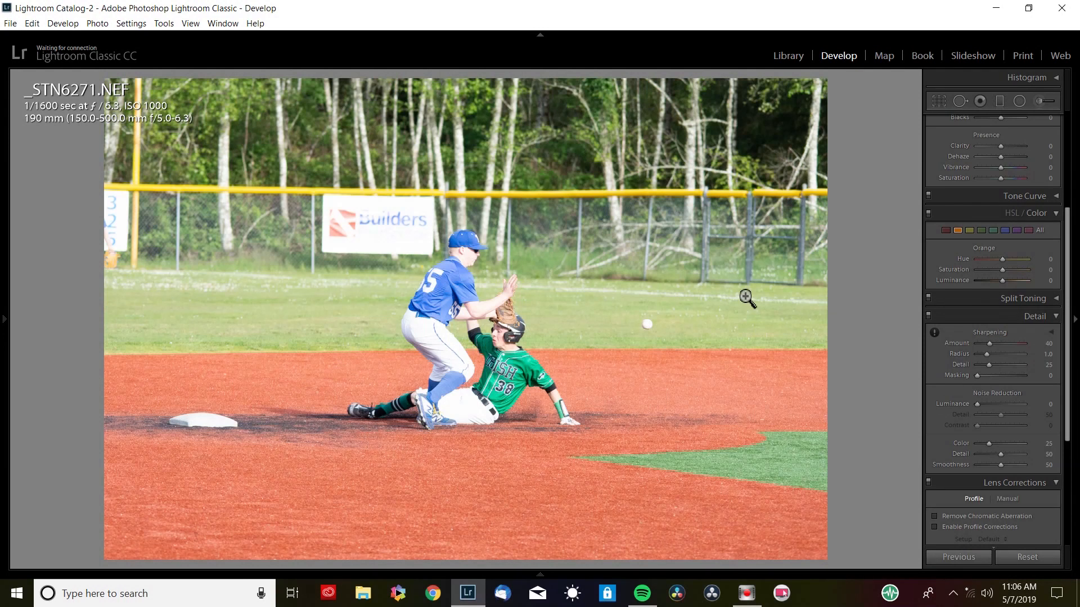
- Crop _STN6271.NEF tighter around the fielder and sliding runner, keeping the base and the ball in frame
key(r)
drag(468, 80, 469, 138)
drag(518, 361, 573, 384)
key(Return)
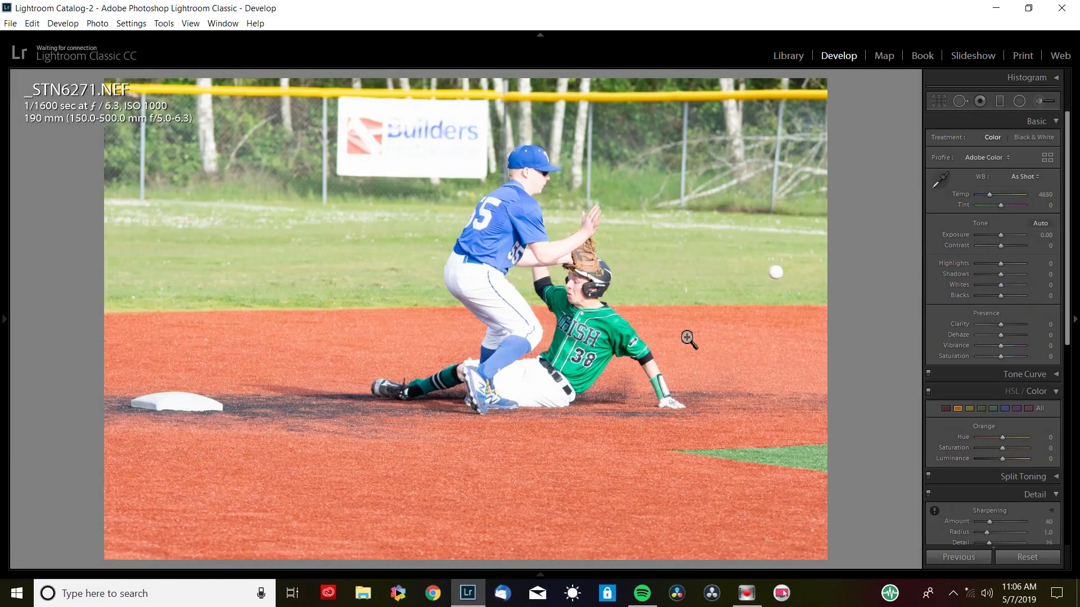
- Straighten _STN6271.NEF by rotating its crop to an angle of -0.51
key(r)
key(r)
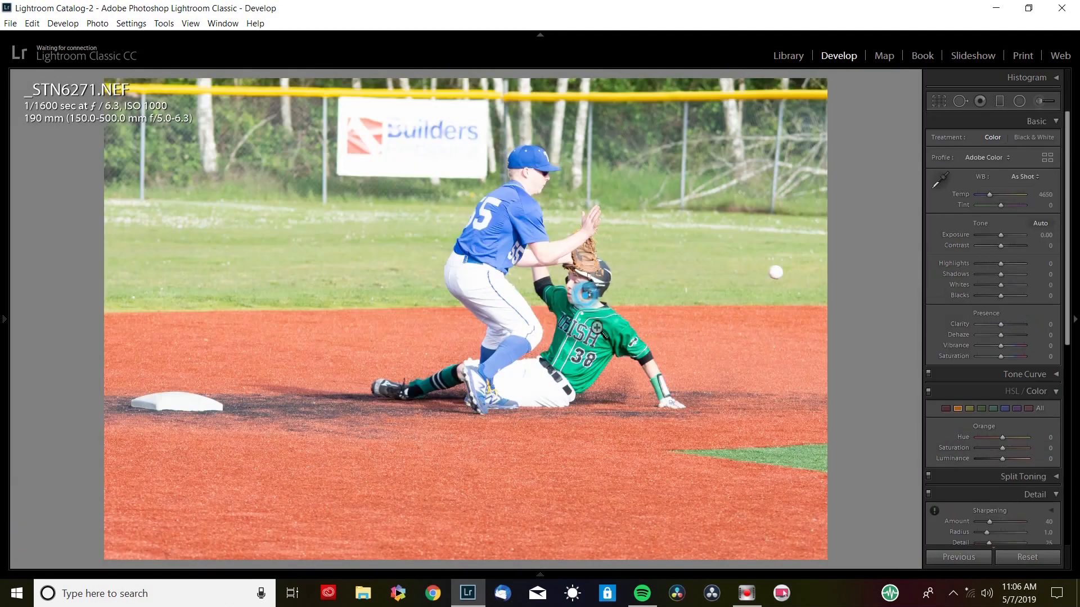
key(r)
drag(842, 316, 734, 316)
key(Return)
- Set _STN6271.NEF's exposure to -0.10, contrast to +10, highlights to -100 and clarity to +20
drag(999, 263, 953, 267)
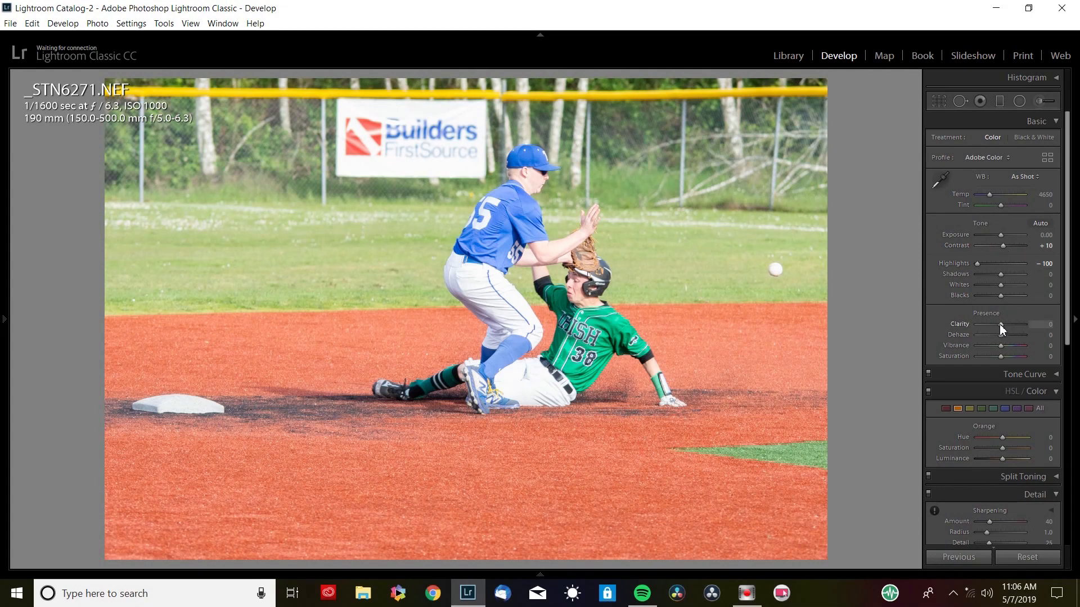
key(Up)
key(Up)
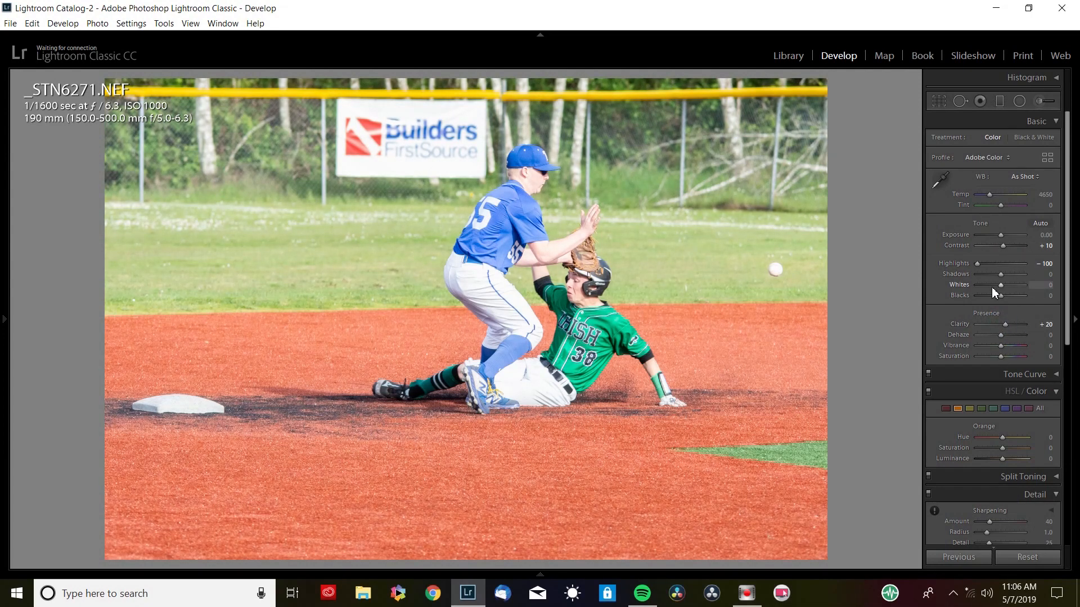
key(Down)
key(Down)
key(Down)
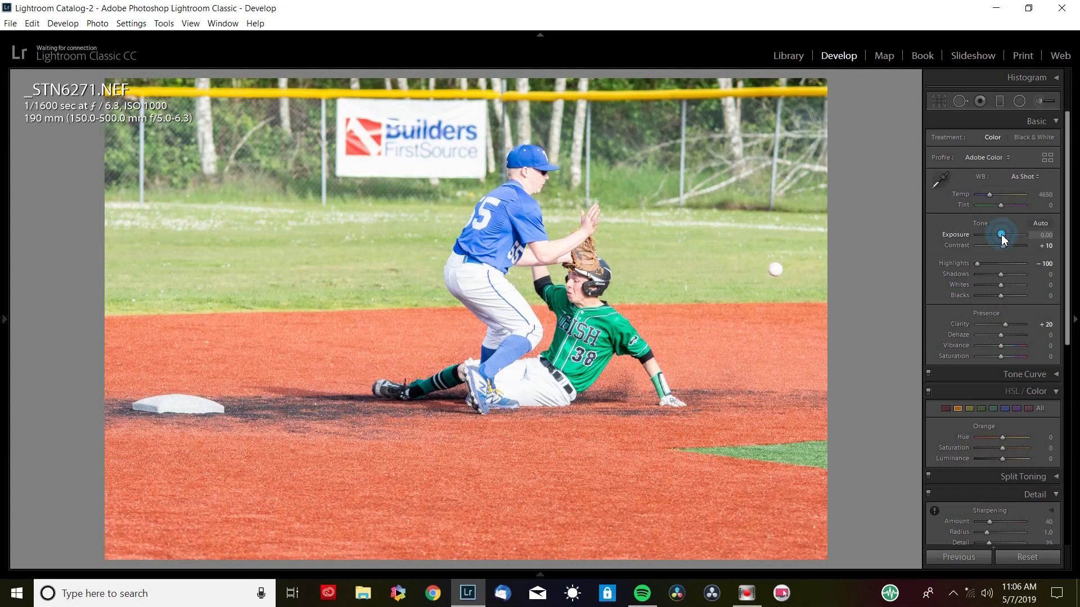
key(Up)
key(Up)
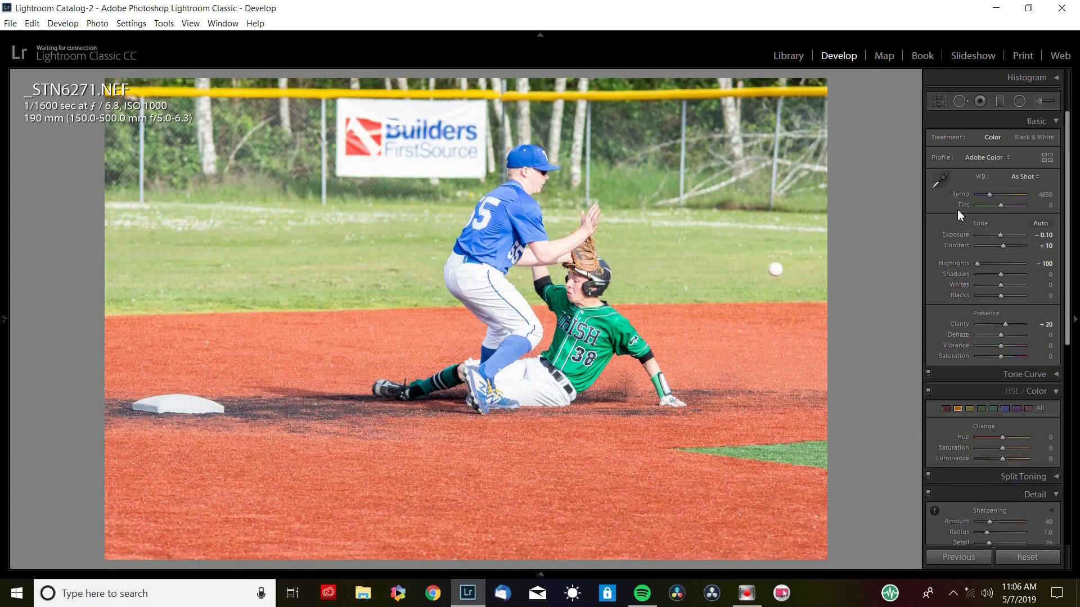
- Unlock the crop aspect ratio of _STN6271.NEF and trim the treetops, fence rail and foreground dirt into a wide frame
key(r)
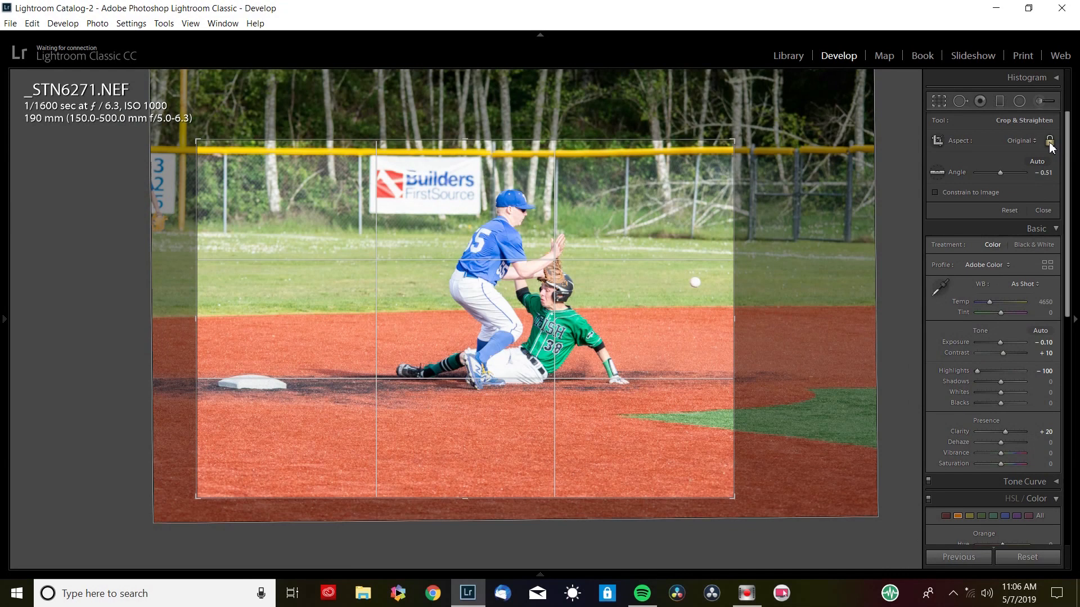
drag(492, 143, 464, 168)
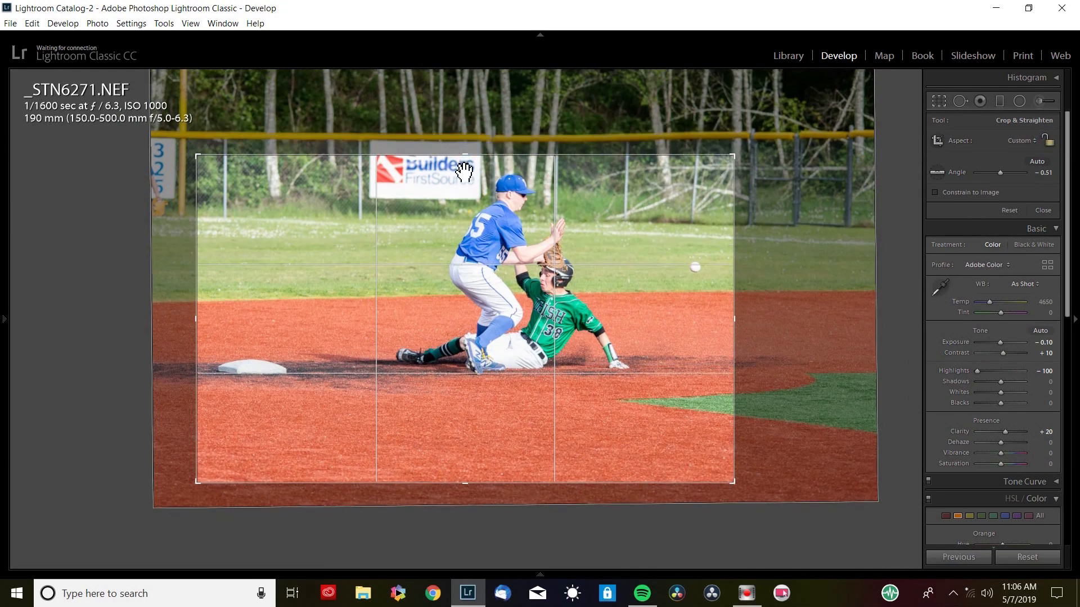
drag(464, 482, 466, 450)
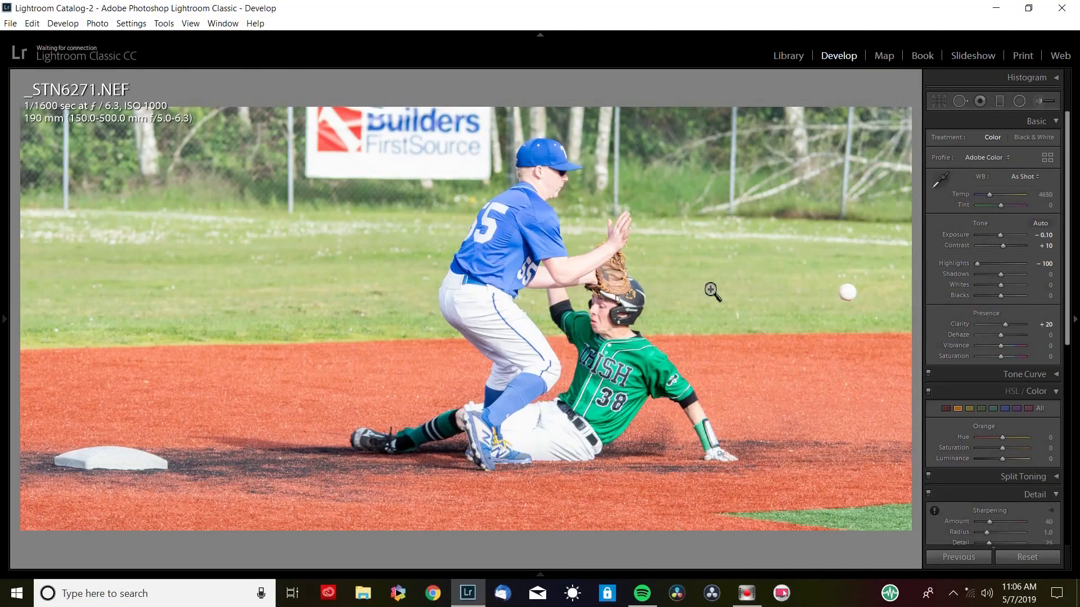
- Crop _STN6274.NEF tighter around the jumping runner and reaching fielder, keeping the base and the sponsor banner in frame
key(Right)
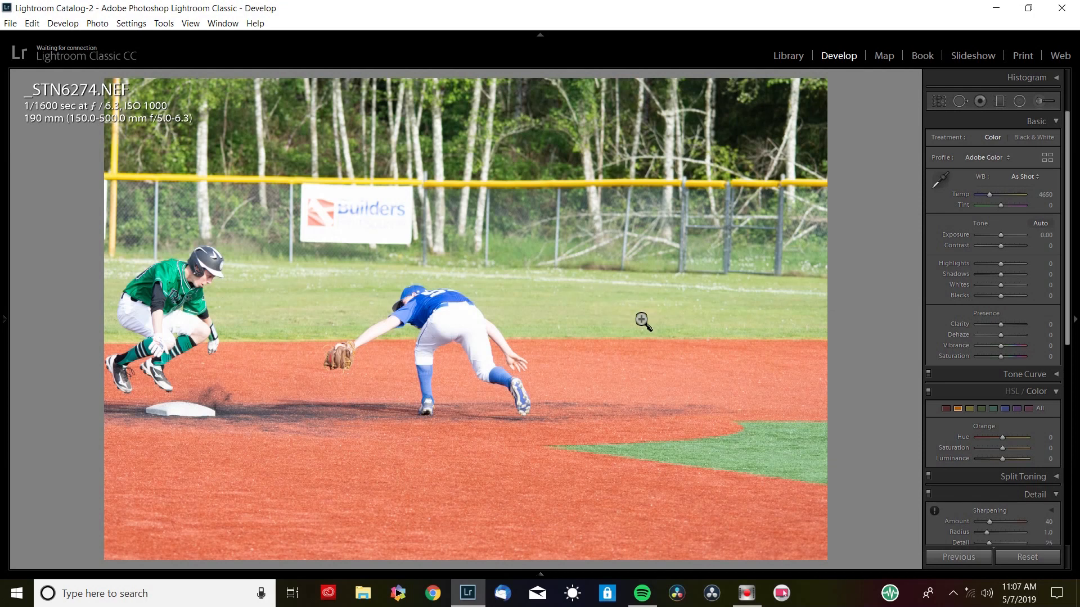
key(r)
drag(826, 316, 744, 316)
key(Return)
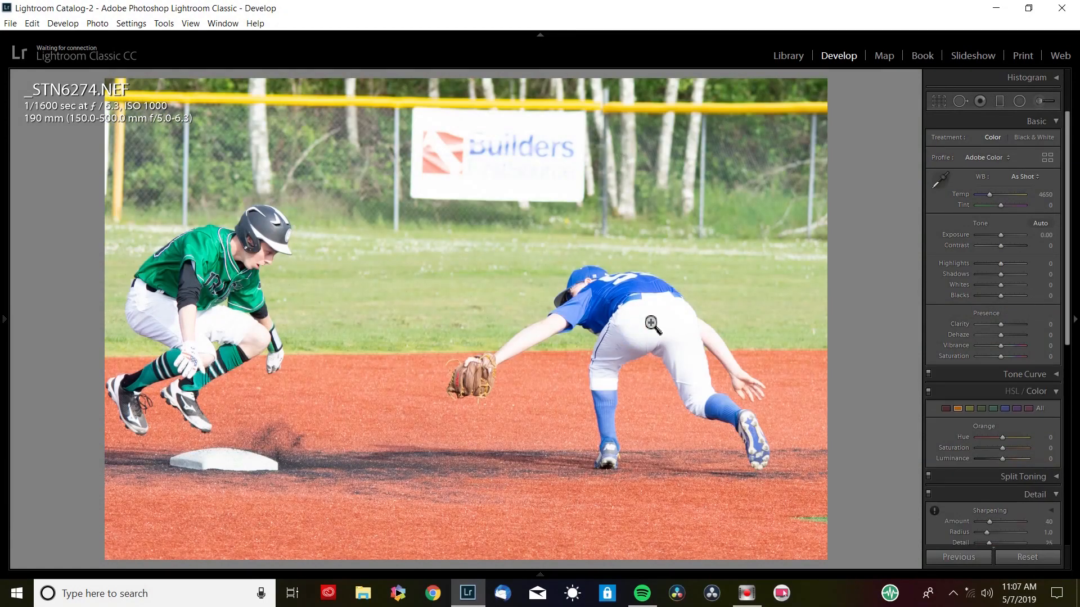
- Move on to _STN6280.NEF and crop it tighter around the runner and fielder, trimming away the spectators in the background
key(Right)
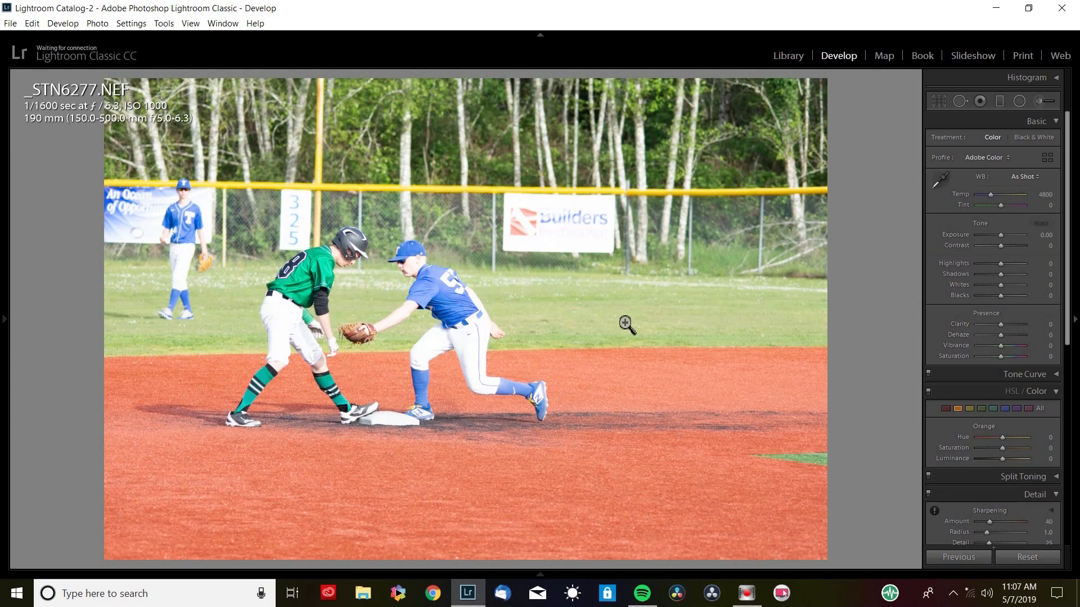
key(Right)
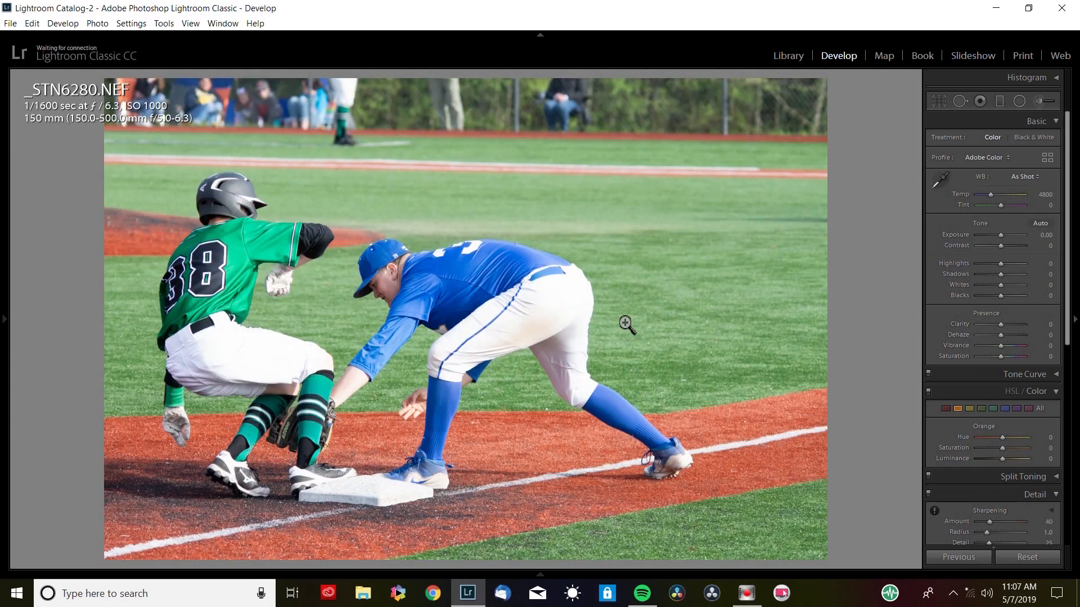
key(r)
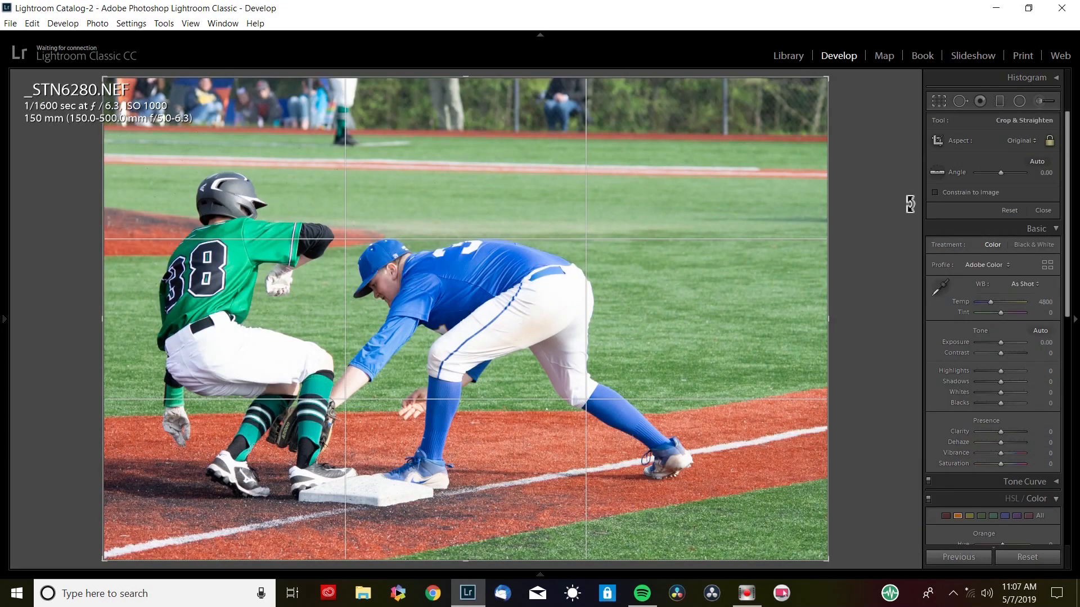
key(r)
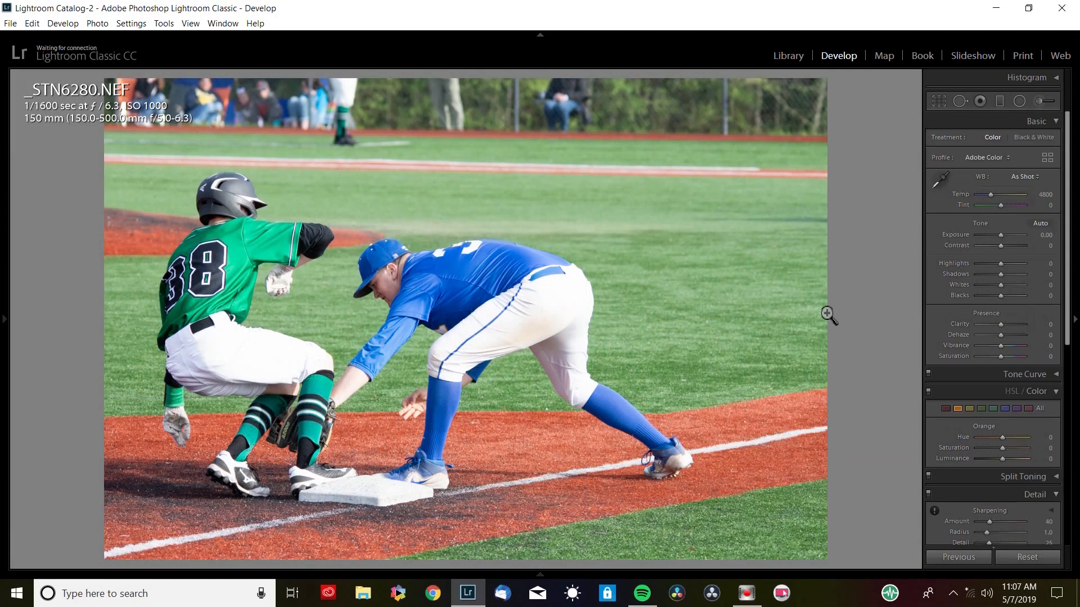
key(r)
drag(832, 321, 775, 325)
drag(692, 355, 700, 318)
drag(850, 311, 850, 303)
double_click(539, 290)
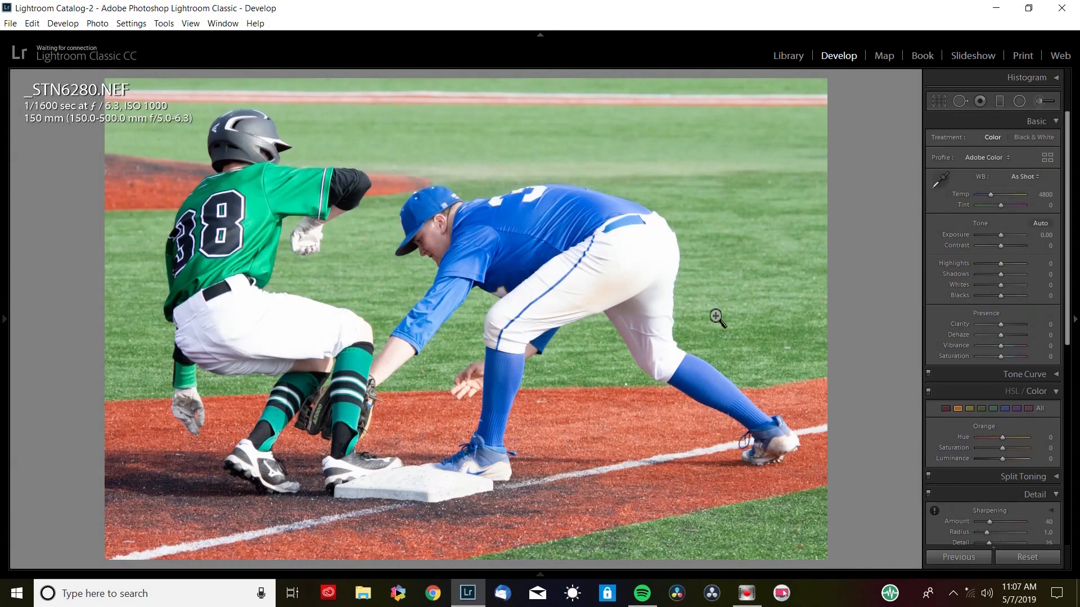
- Set _STN6280.NEF's contrast to +15, highlights to -19 and clarity to +10
click(1002, 245)
click(999, 264)
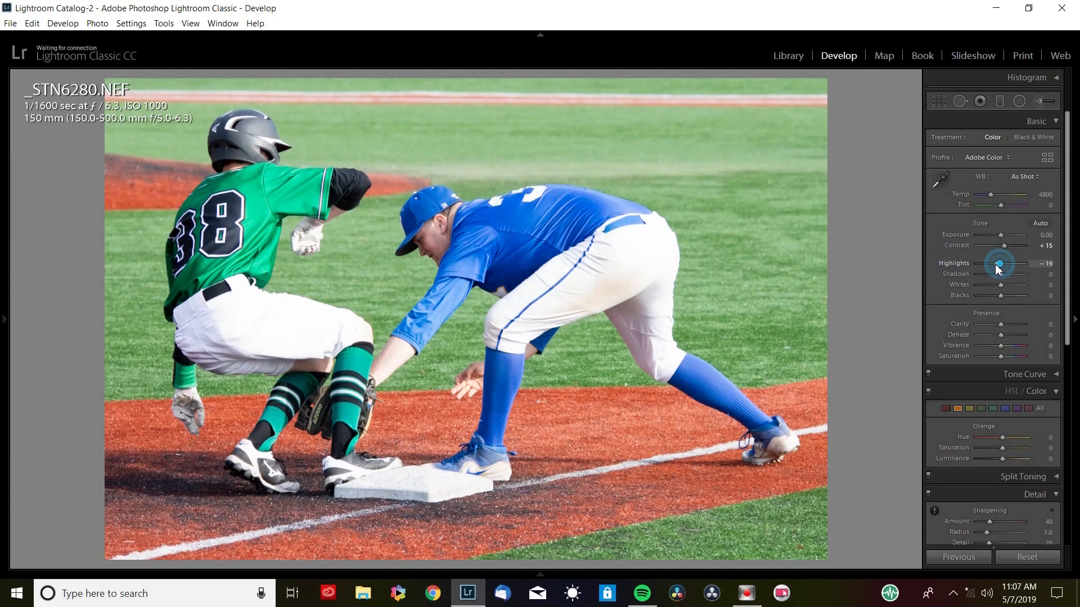
click(1005, 325)
- Enable lens profile corrections on _STN6280.NEF, with blue saturation at +22 and highlights at -100
scroll(1067, 256, down, 2)
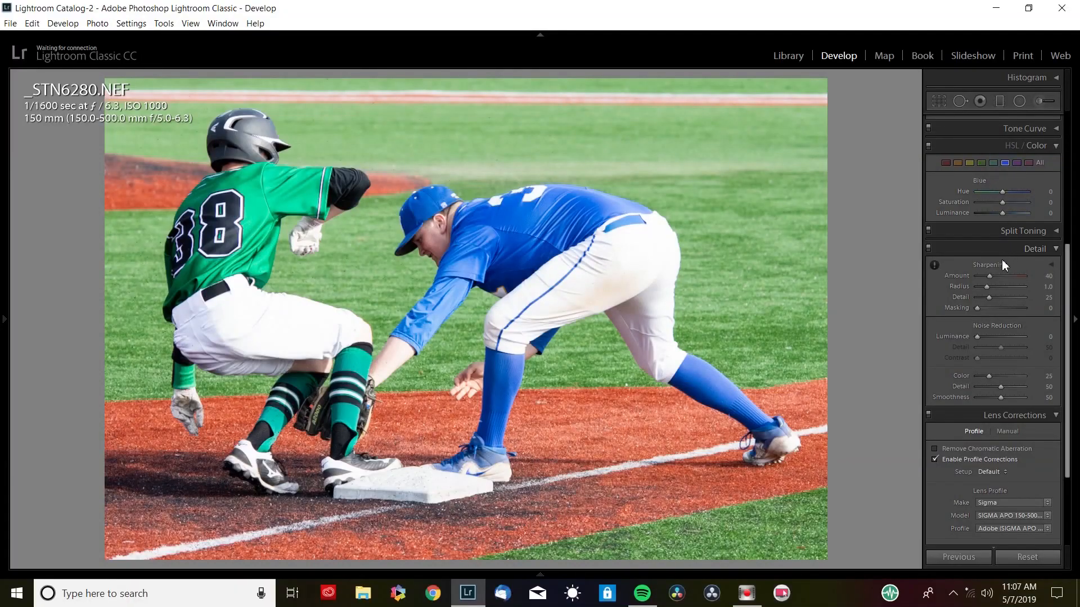
drag(1005, 202, 1008, 202)
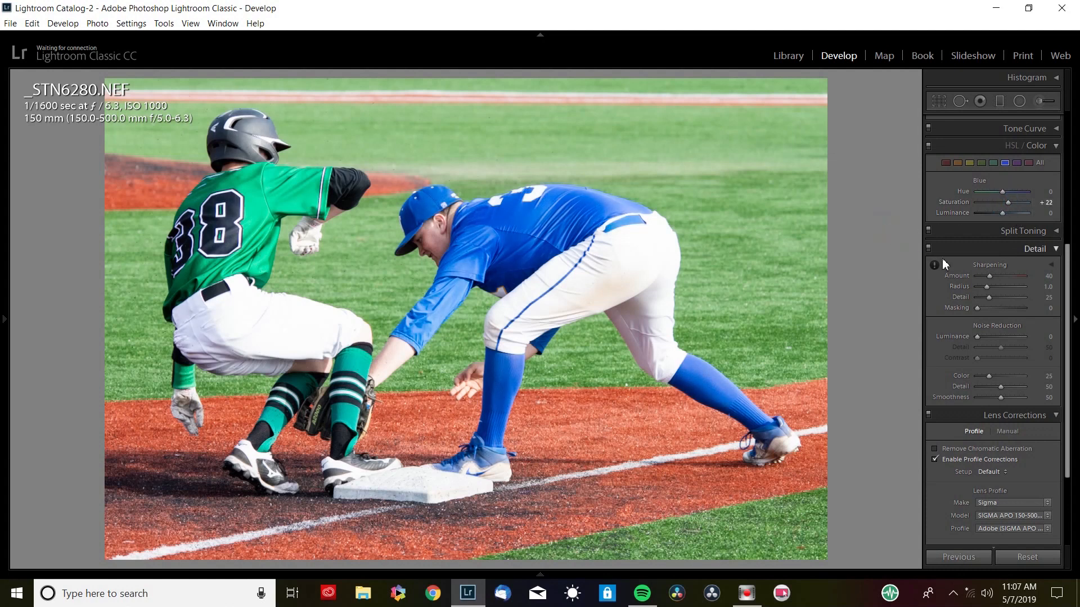
scroll(1046, 343, up, 5)
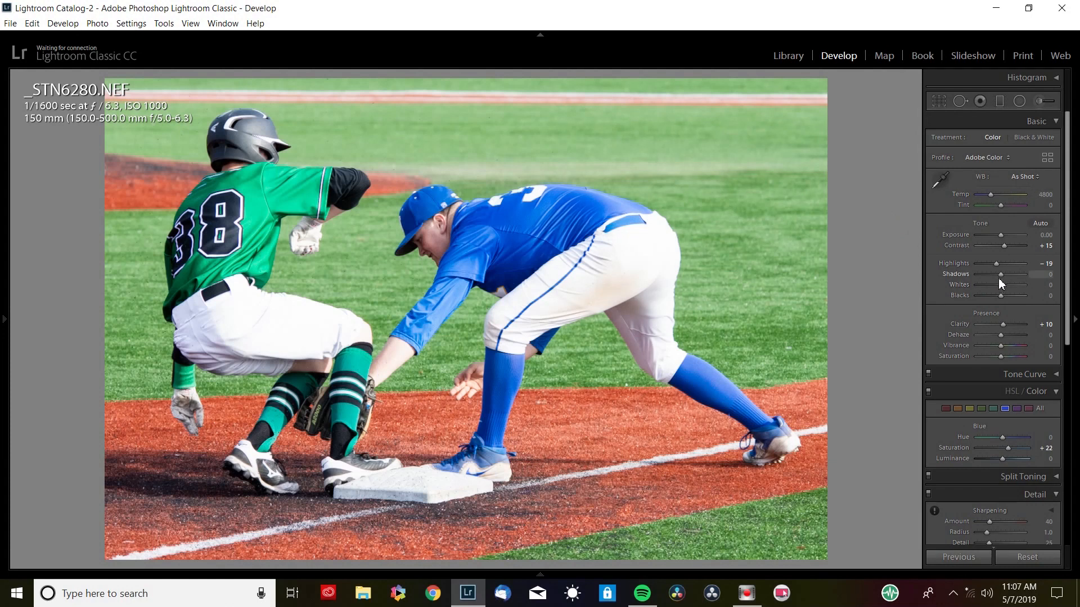
drag(994, 266, 878, 262)
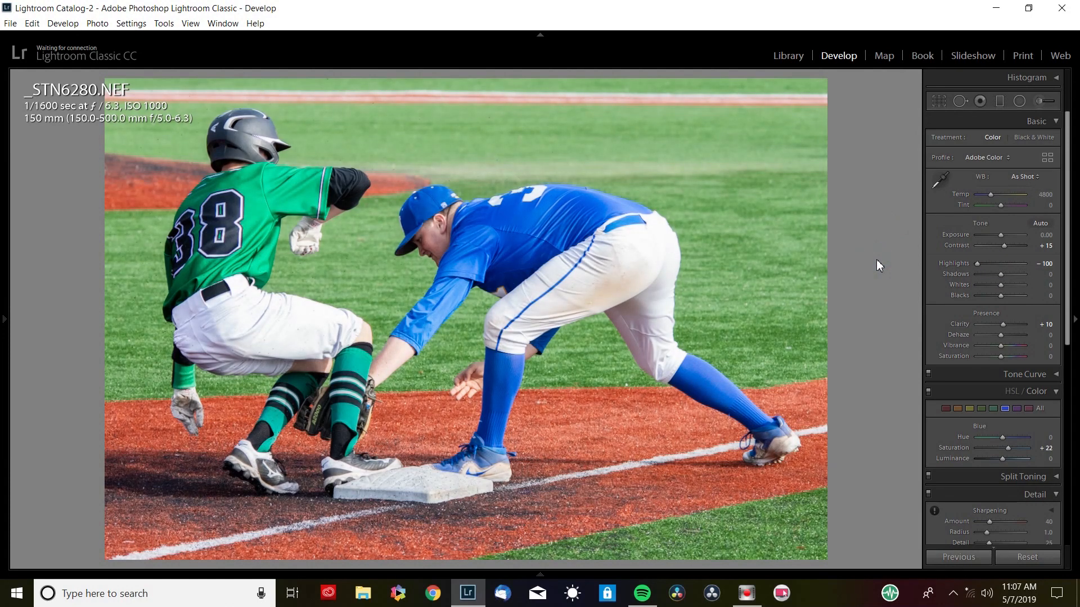
- Go back to _STN6277.NEF, crop out the background outfielder and straighten the frame to an angle of -1.08
key(Left)
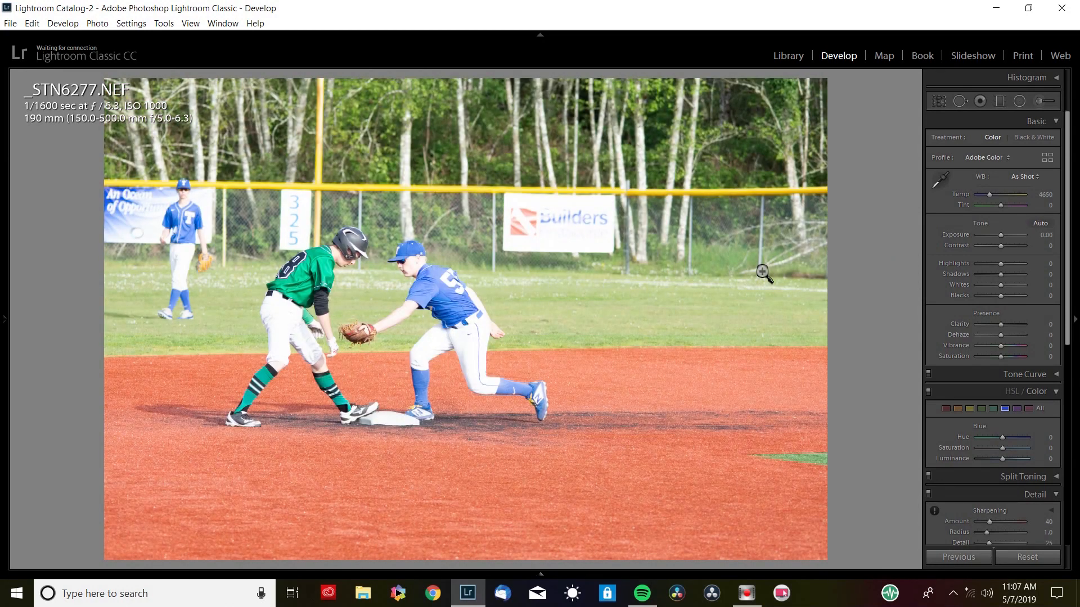
key(r)
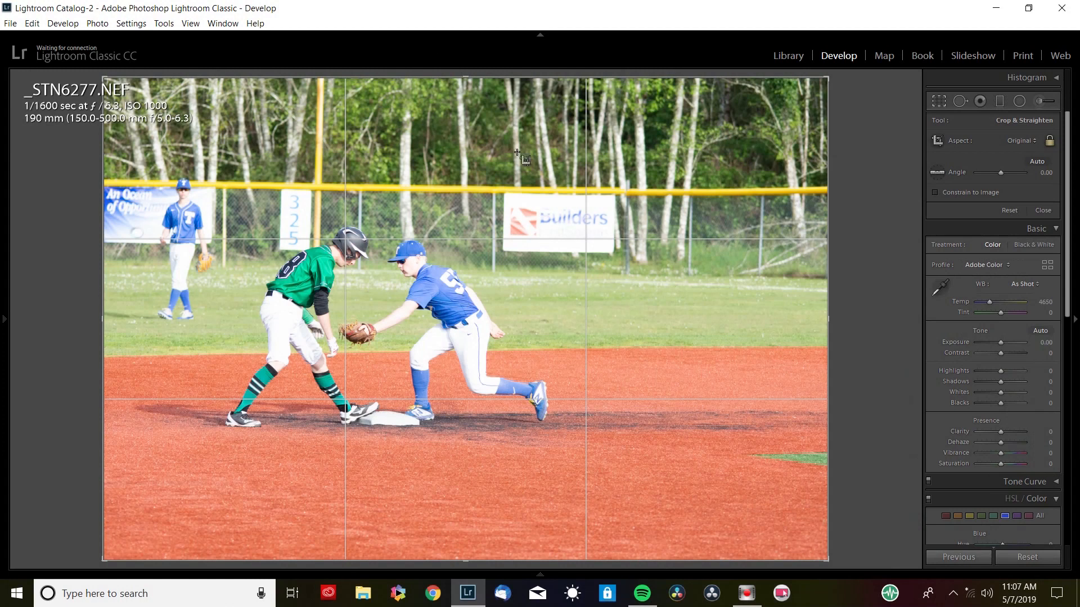
drag(827, 77, 748, 131)
drag(645, 236, 611, 290)
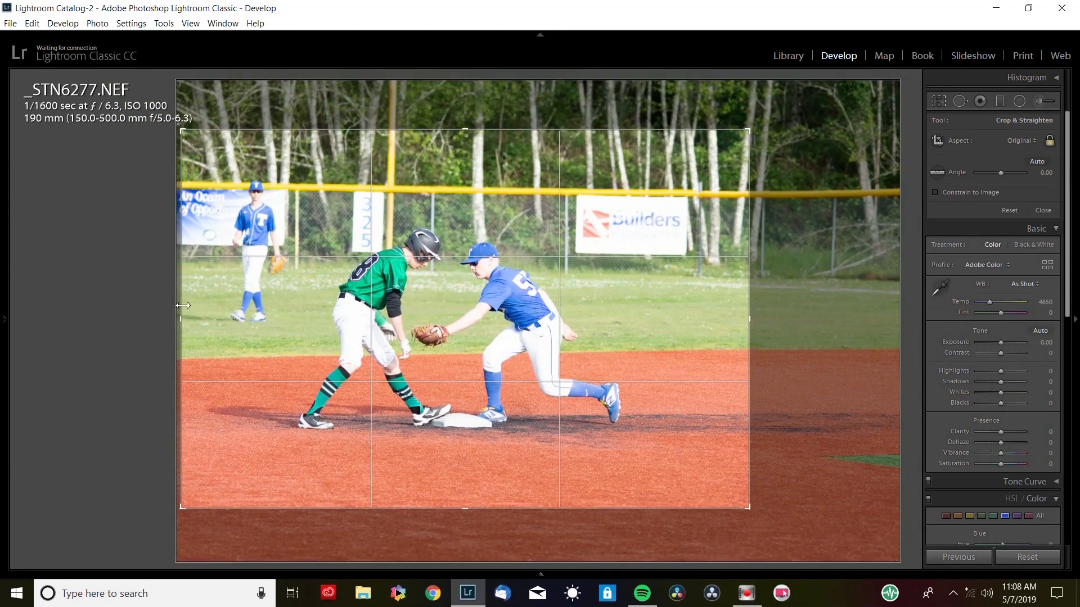
drag(185, 314, 286, 313)
drag(403, 360, 409, 352)
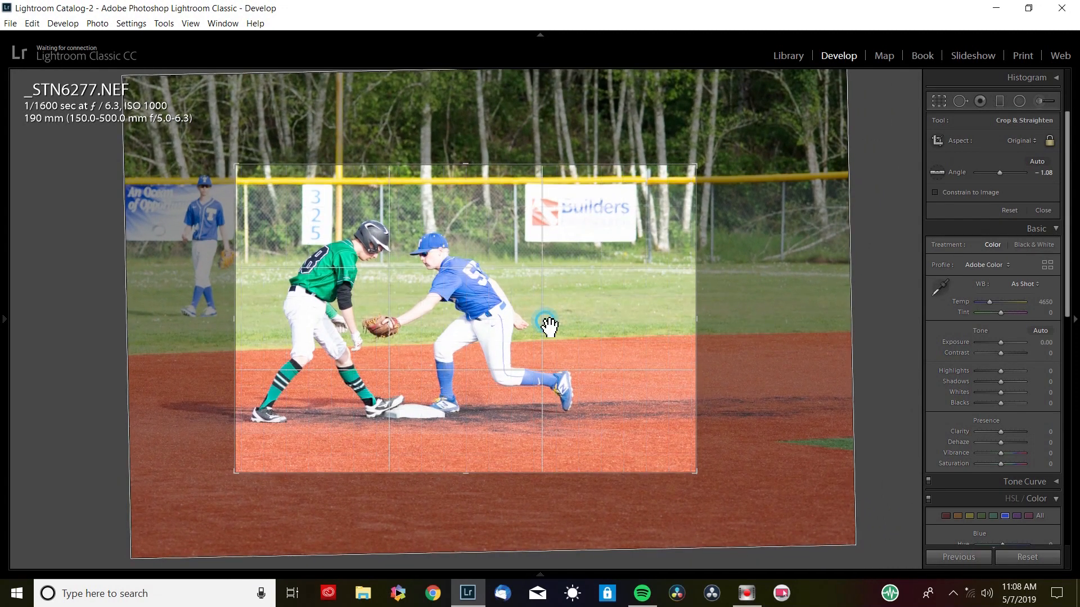
- Refine the crop of _STN6277.NEF closer around the two players, trimming the trees above the yellow fence rail
key(Return)
key(r)
drag(397, 340, 417, 324)
key(Return)
key(r)
key(Return)
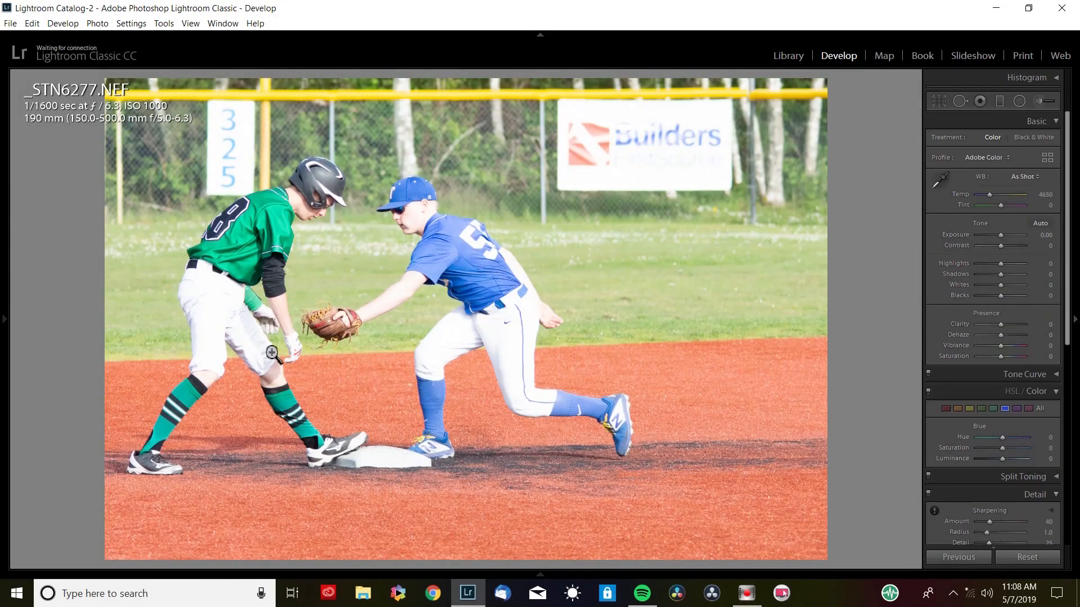
key(r)
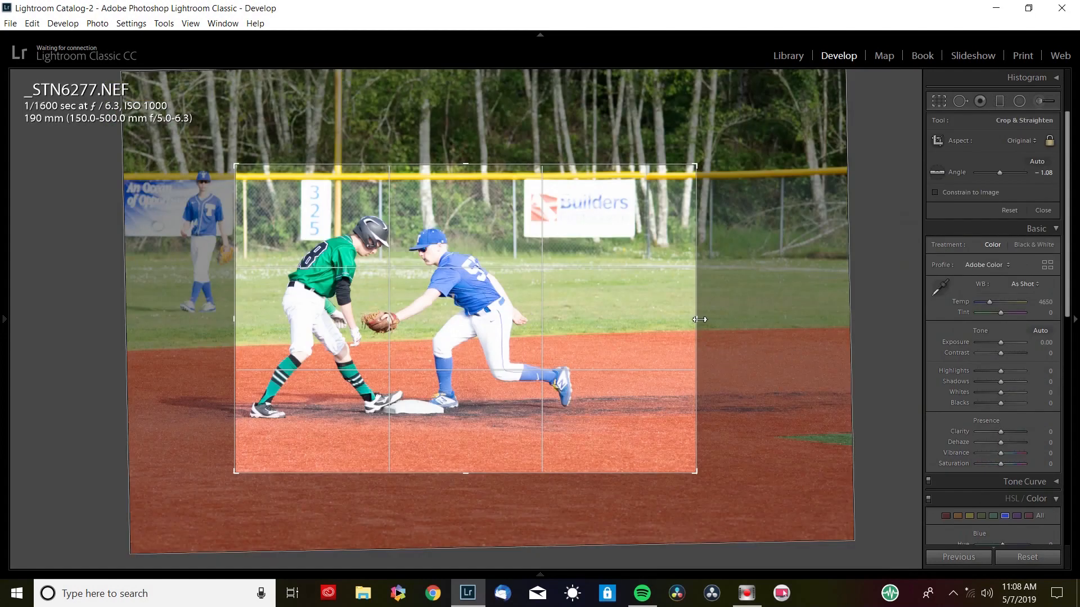
drag(701, 319, 696, 318)
double_click(584, 340)
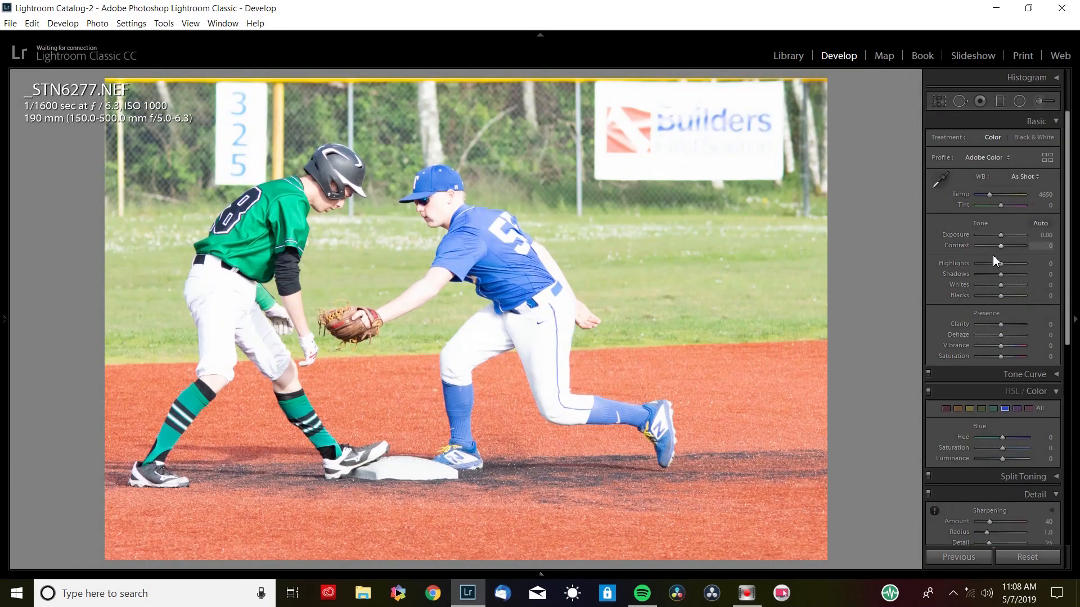
- Set _STN6277.NEF's highlights to -100 and contrast to +17, and adjust its clarity
drag(978, 264, 1005, 245)
click(994, 245)
click(1001, 324)
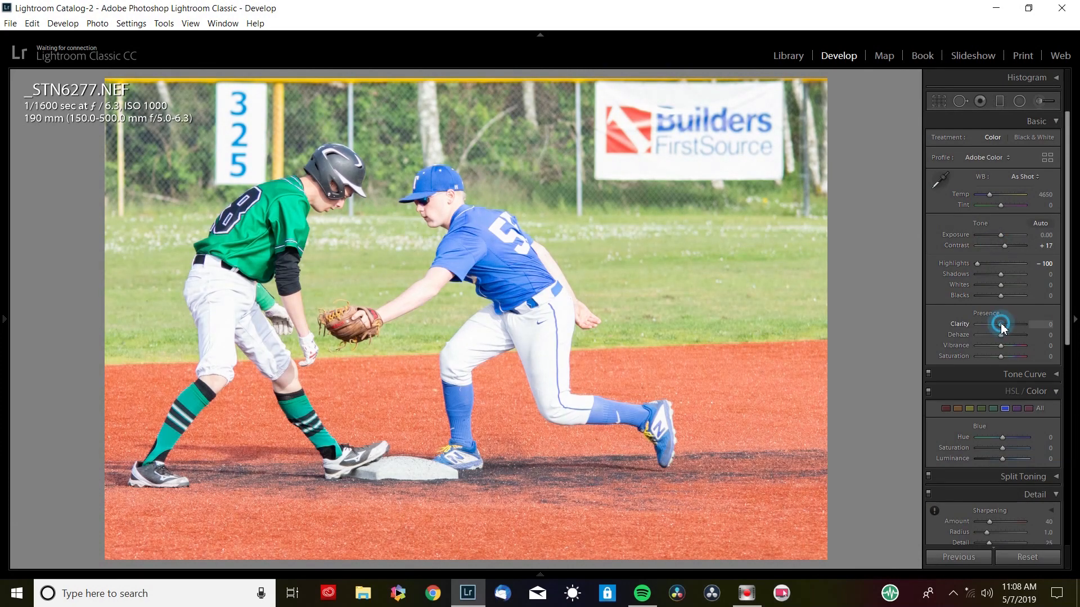